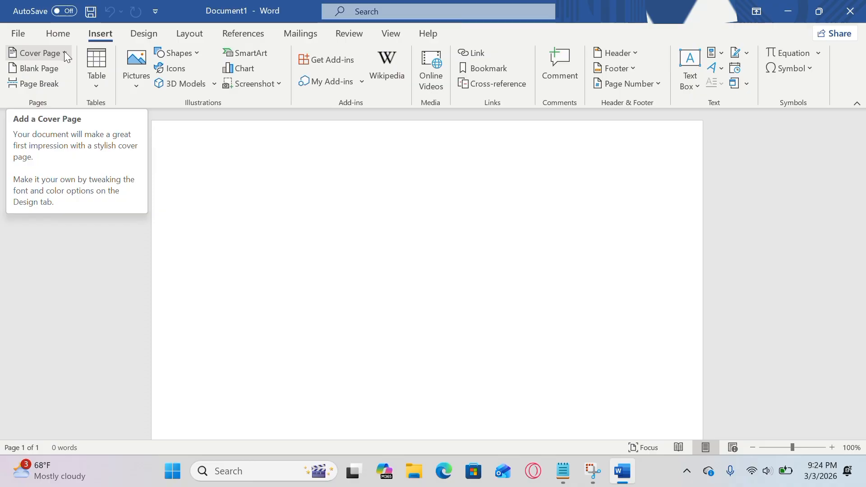
# - Insert the built-in Austin cover page into the blank document
pyautogui.click(64, 53)
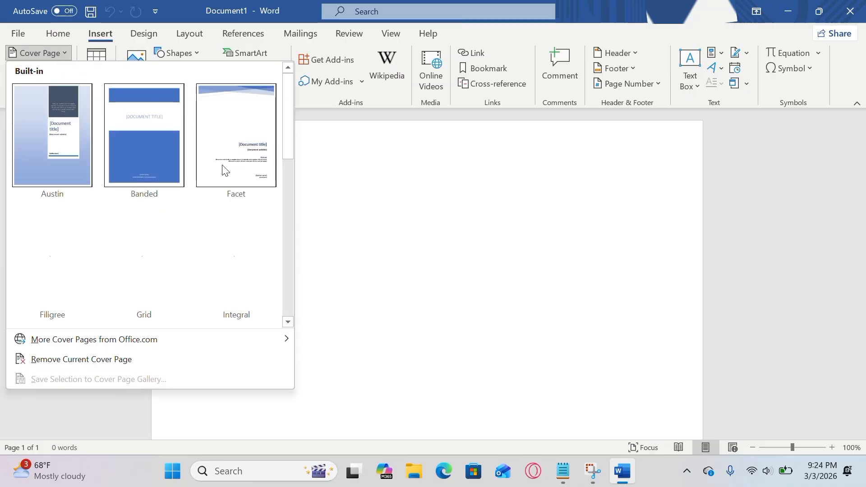
pyautogui.scroll(-8, 223, 171)
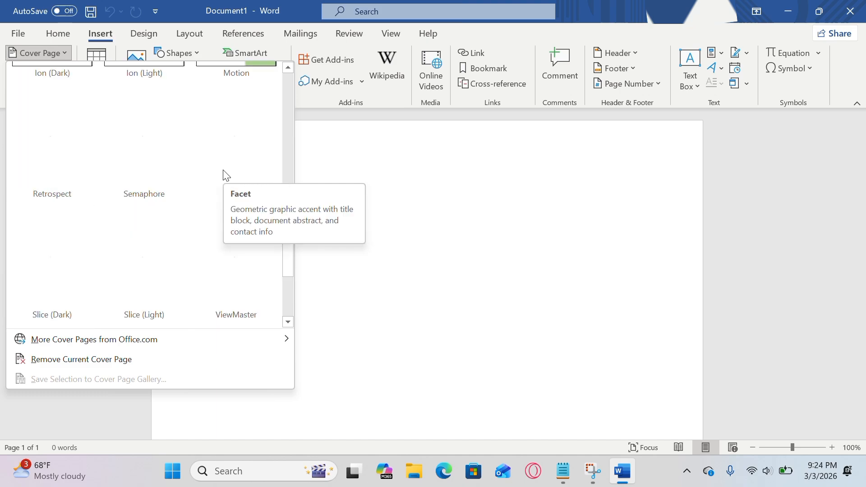
pyautogui.scroll(8, 223, 171)
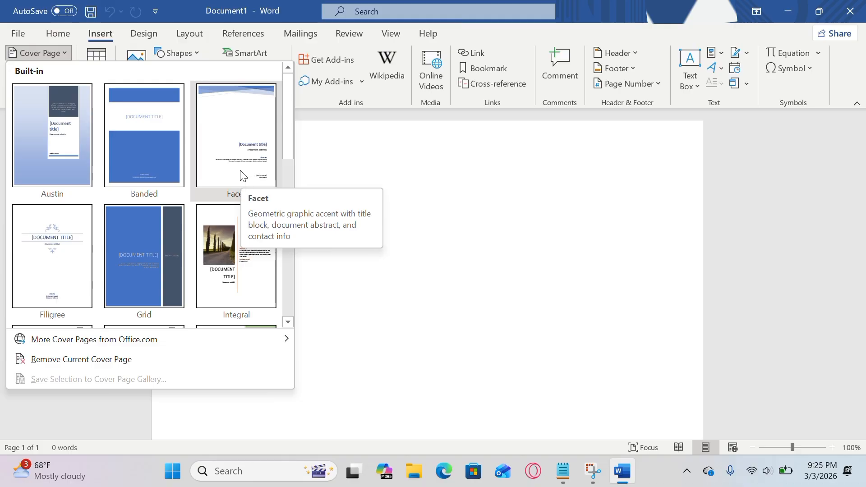
pyautogui.click(75, 151)
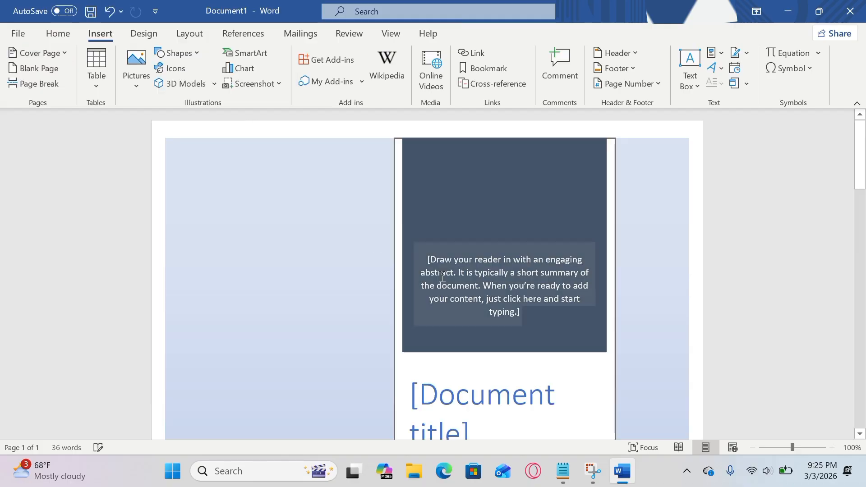
# - Replace the abstract placeholder on the cover page with the text "Weather"
pyautogui.scroll(-2, 399, 246)
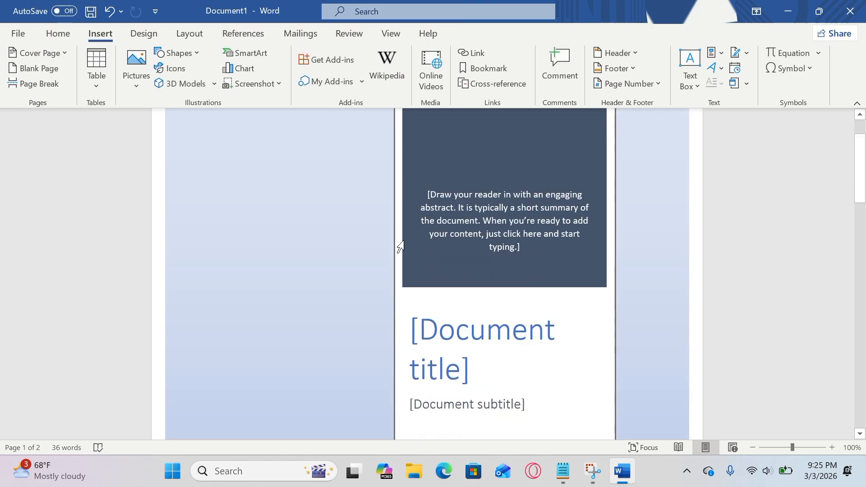
pyautogui.click(522, 249)
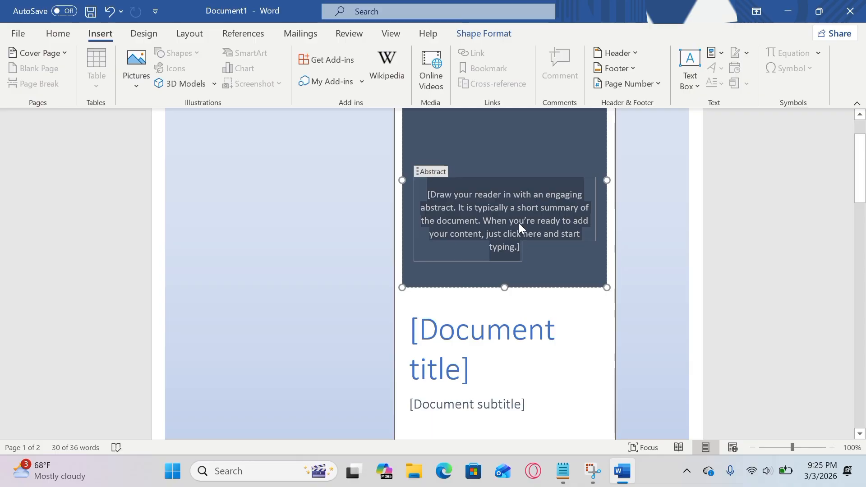
pyautogui.write('Weather')
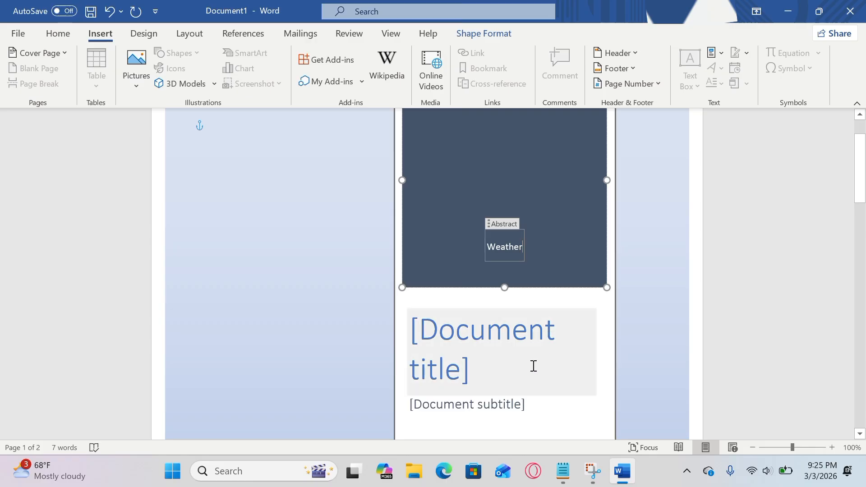
# - Replace the document title placeholder on the cover page with "Bangladesh"
pyautogui.click(488, 373)
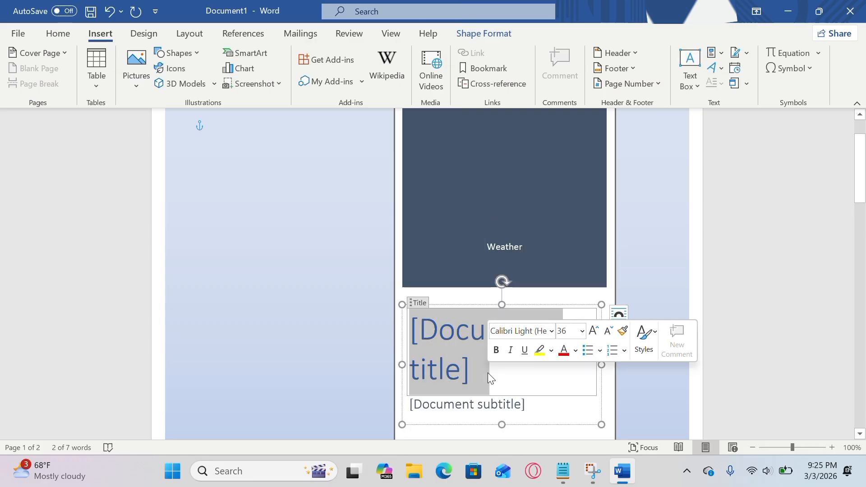
pyautogui.write('Bang')
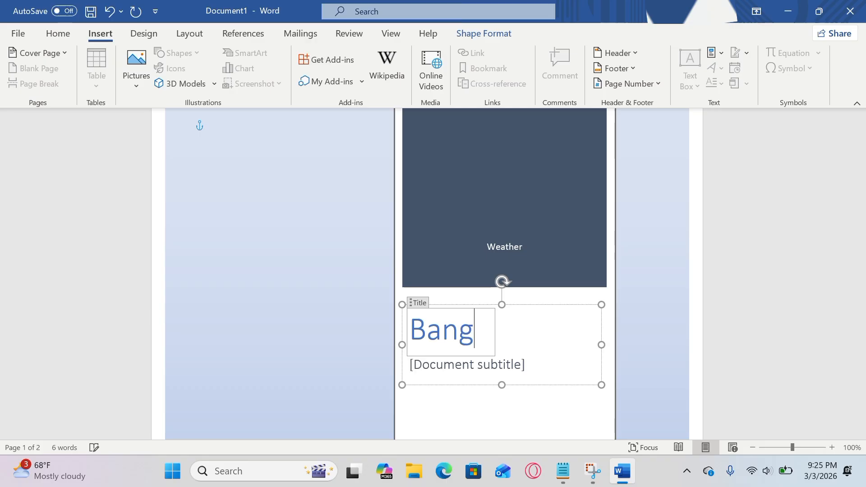
pyautogui.write('ladesh')
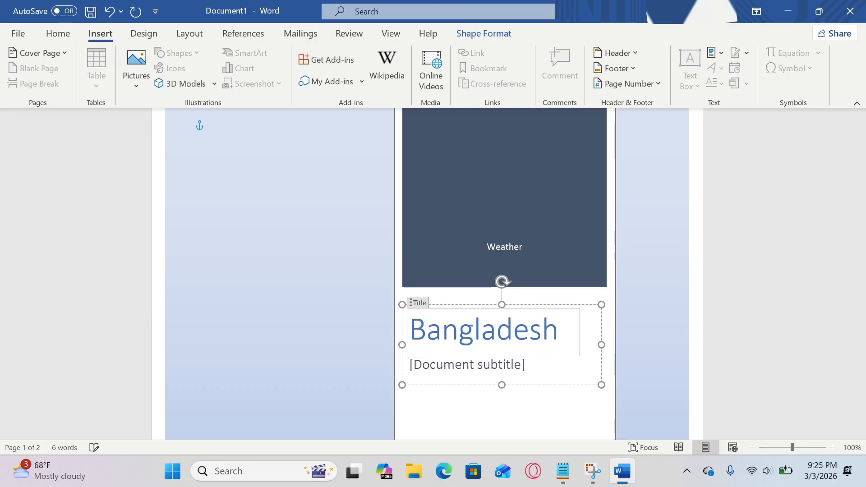
pyautogui.click(526, 365)
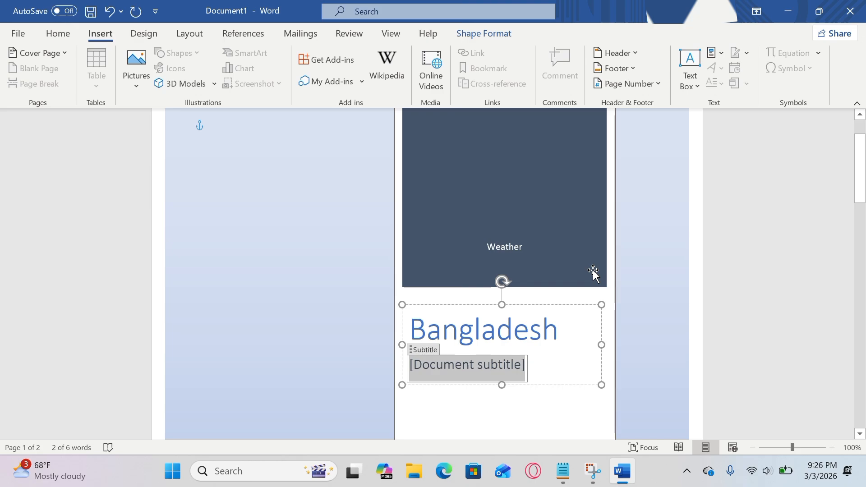
# - Delete the cover page's light blue background and the outlined frame around its text
pyautogui.click(688, 212)
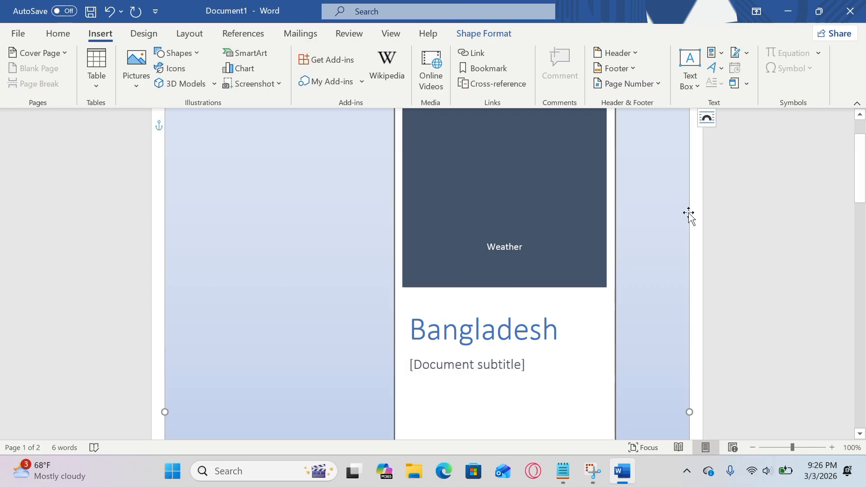
pyautogui.press('Delete')
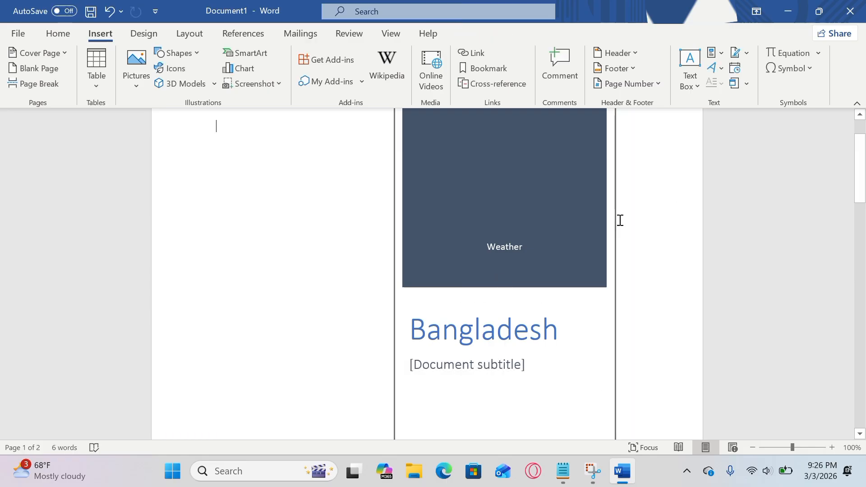
pyautogui.click(615, 220)
pyautogui.press('Delete')
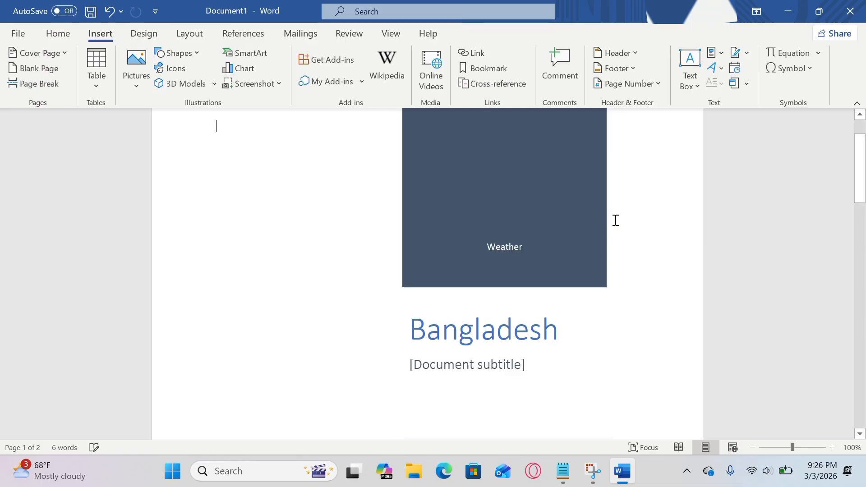
# - Delete the dark "Weather" abstract box and the text box holding the title and subtitle from the cover page
pyautogui.hotkey('ctrl', 'z')
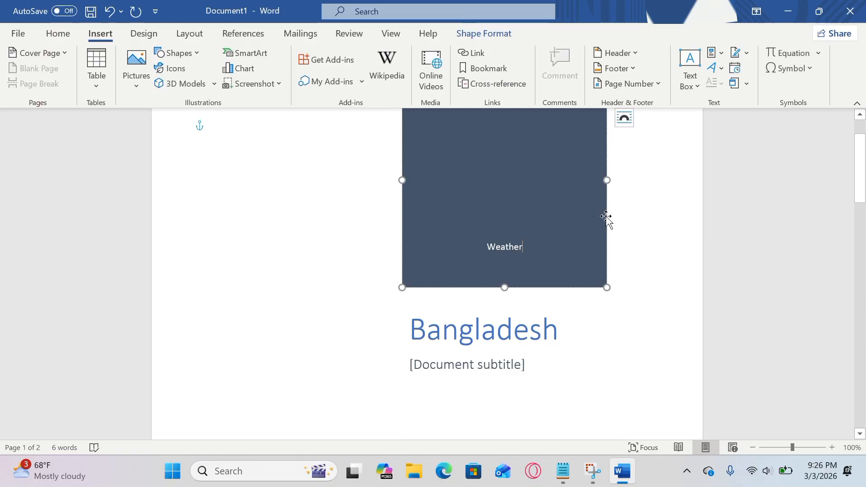
pyautogui.press('Delete')
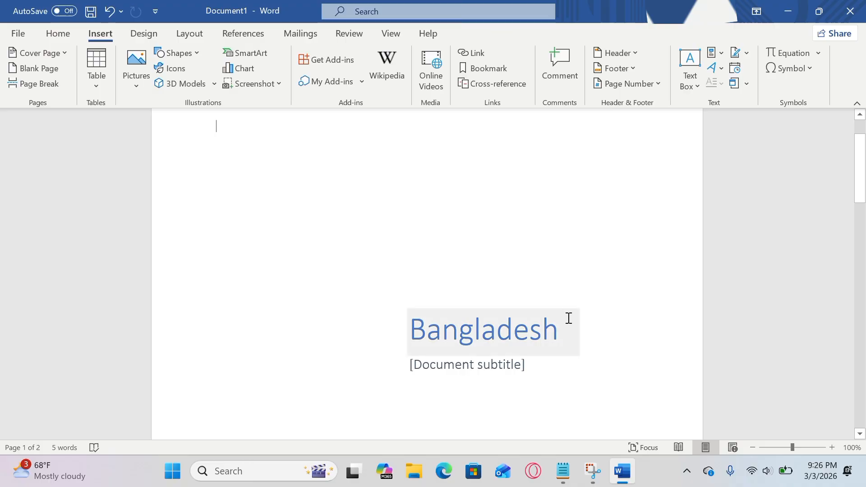
pyautogui.click(558, 329)
pyautogui.press('BackSpace')
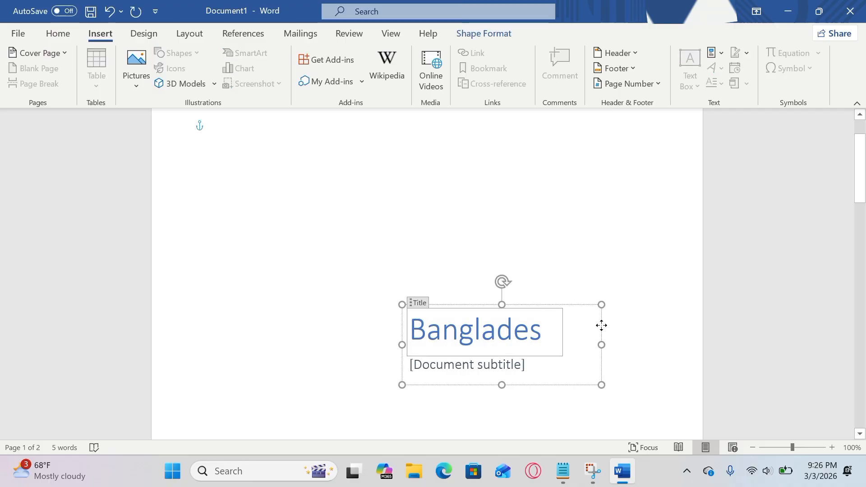
pyautogui.press('Delete')
pyautogui.press('Delete')
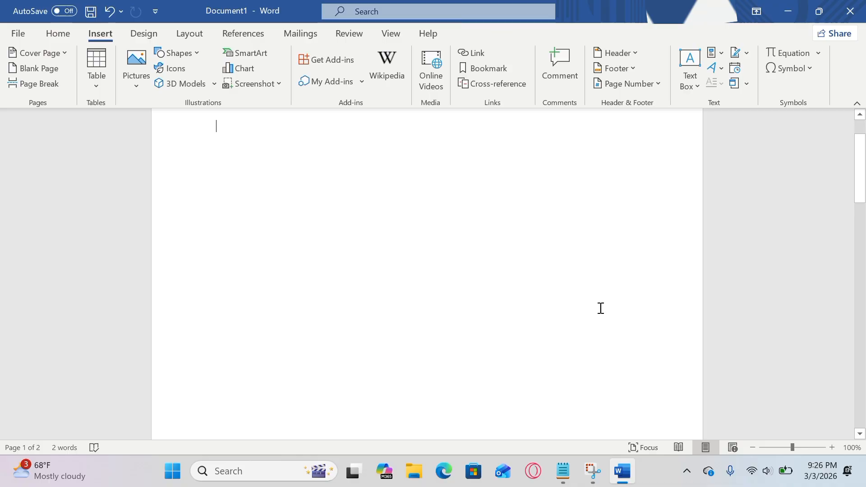
# - Insert a blank page at the cursor position
pyautogui.scroll(1, 510, 322)
pyautogui.click(55, 73)
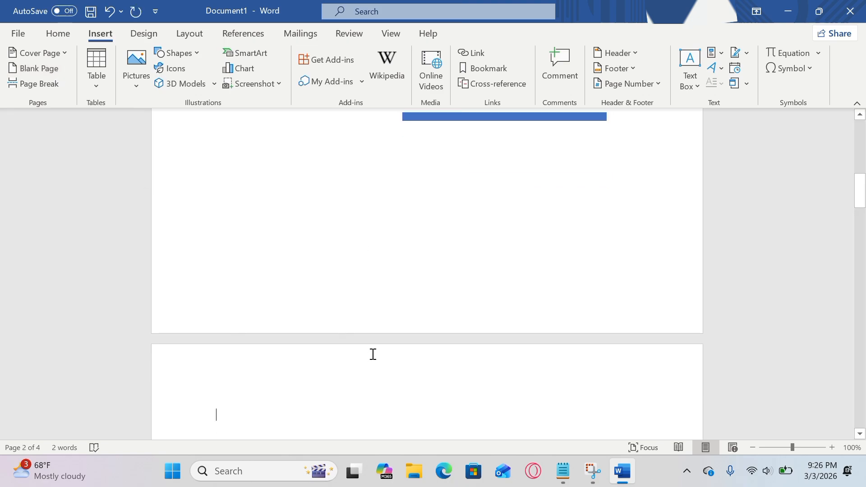
# - Delete the remaining blue accent bar and the author name box from the cover page
pyautogui.click(484, 118)
pyautogui.press('Delete')
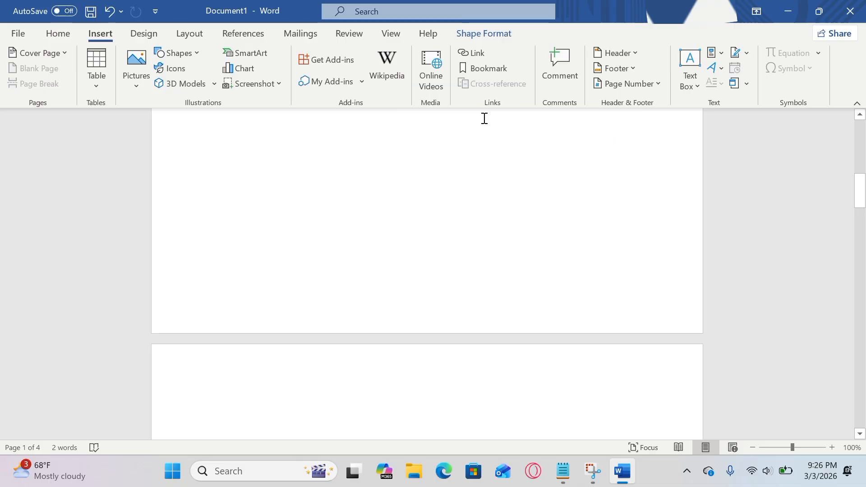
pyautogui.hotkey('ctrl', 'z')
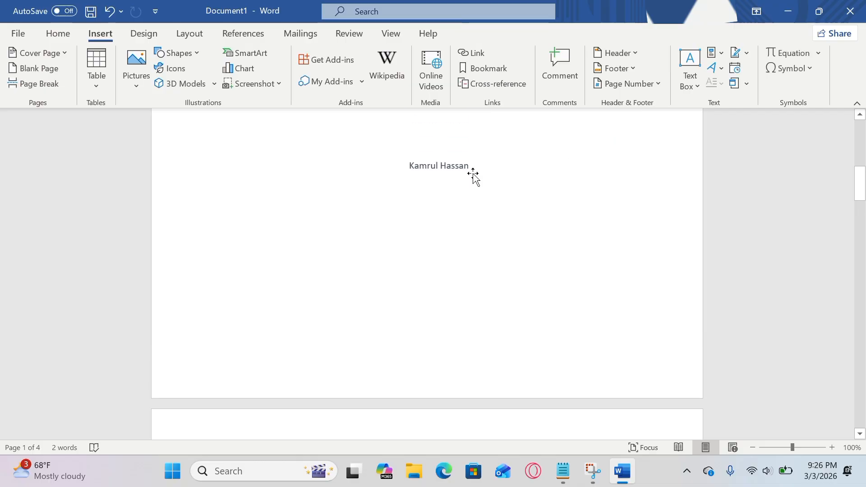
pyautogui.click(473, 169)
pyautogui.press('Delete')
# - Add another blank page further down in the document, beyond the emptied cover page
pyautogui.scroll(-6, 471, 199)
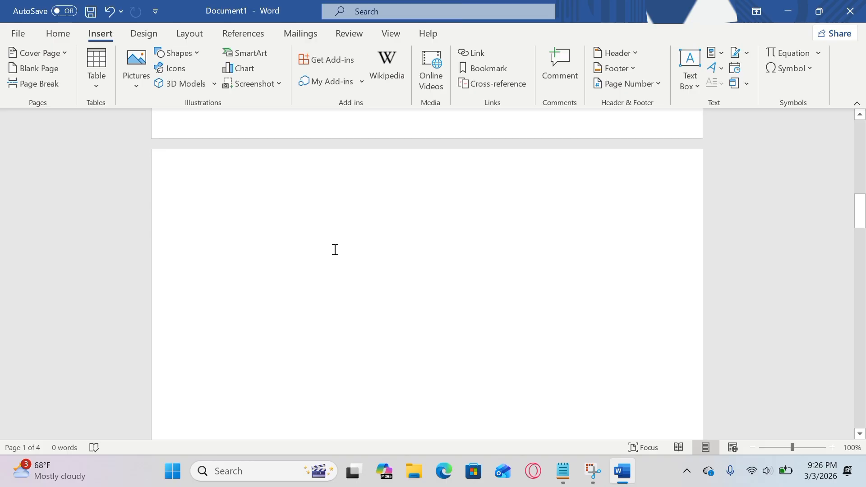
pyautogui.scroll(-3, 335, 251)
pyautogui.scroll(-1, 335, 253)
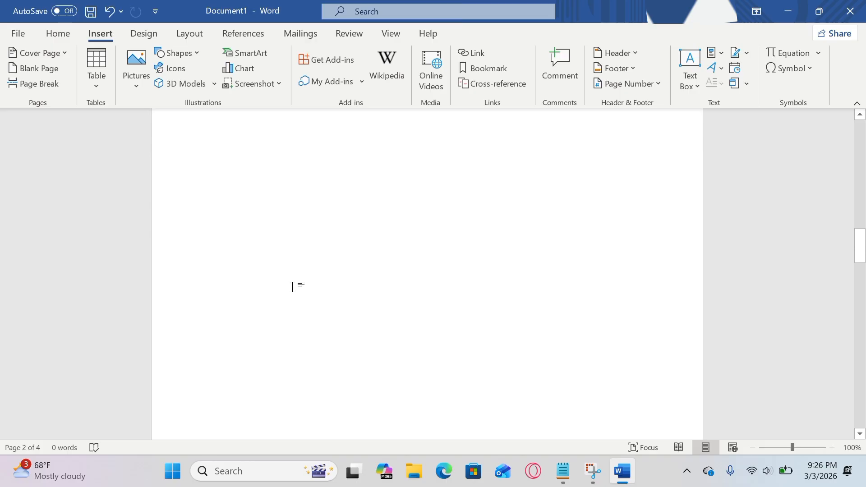
pyautogui.click(291, 286)
pyautogui.click(42, 71)
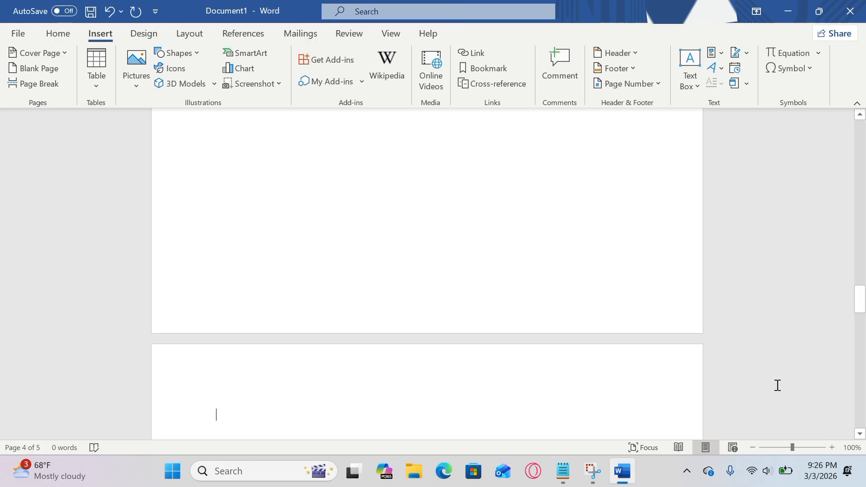
# - Set the zoom to 81% and remove the last two empty pages at the end of the document
pyautogui.moveTo(792, 445); pyautogui.dragTo(772, 450)
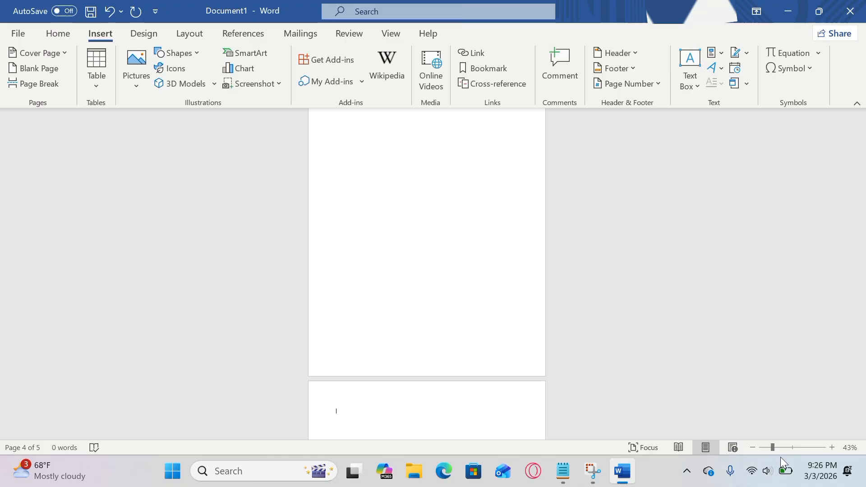
pyautogui.moveTo(775, 448); pyautogui.dragTo(786, 445)
pyautogui.moveTo(859, 304); pyautogui.dragTo(860, 411)
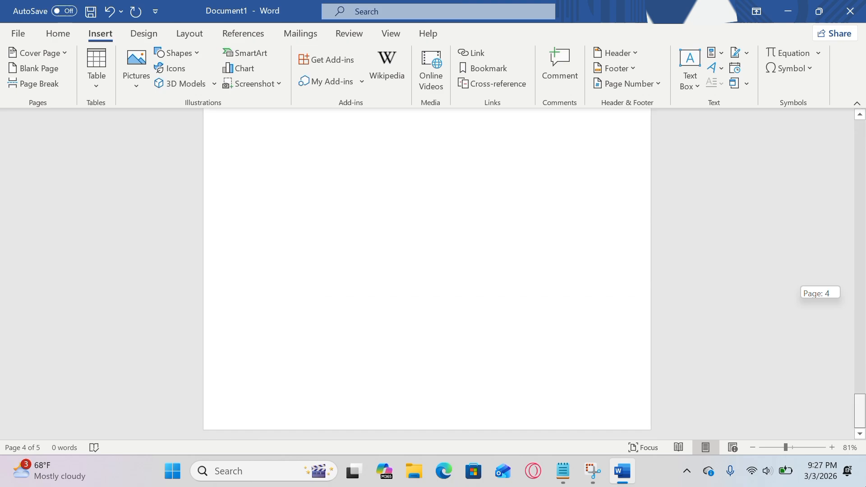
pyautogui.click(472, 307)
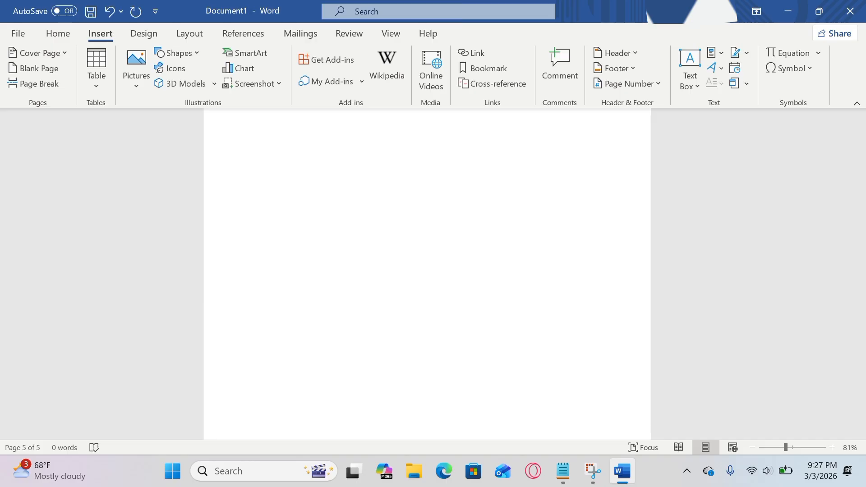
pyautogui.press('BackSpace')
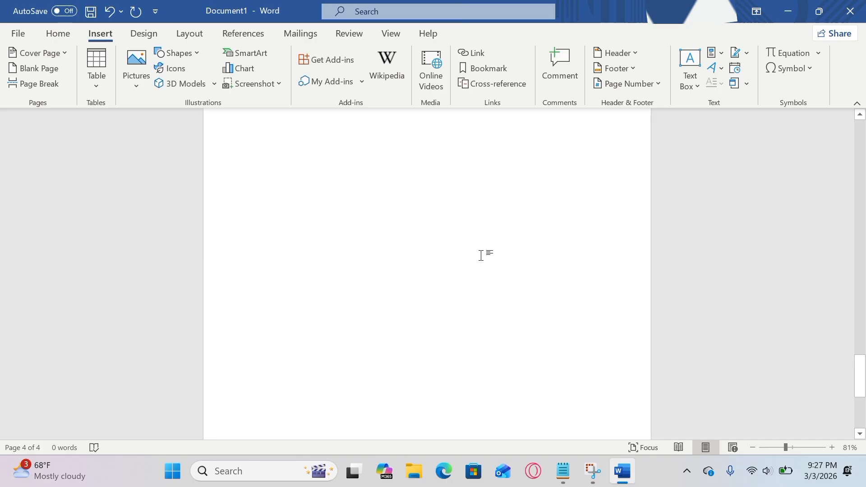
pyautogui.scroll(3, 481, 255)
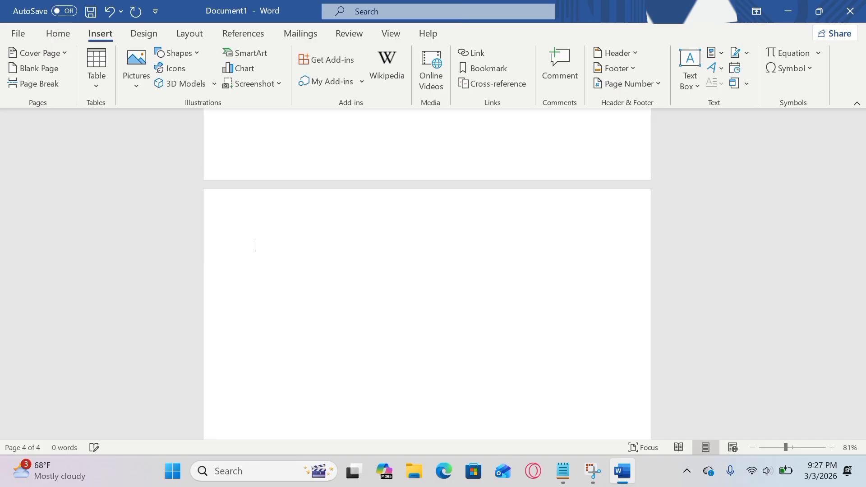
pyautogui.press('BackSpace')
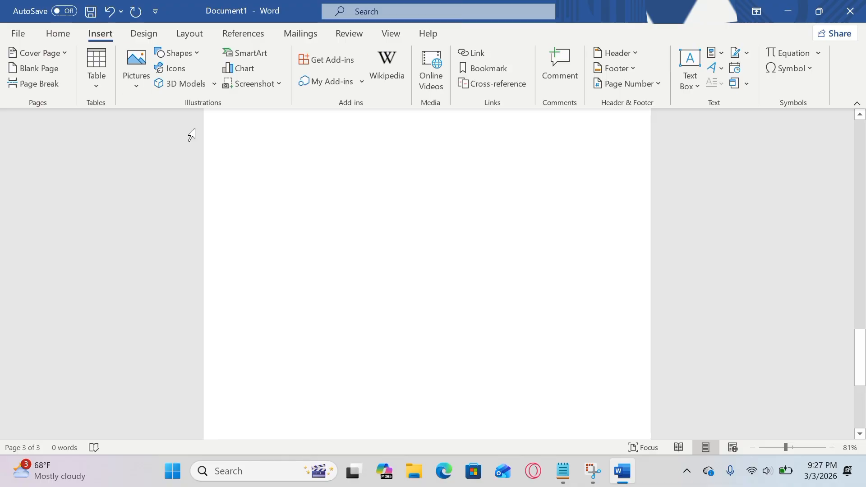
# - Insert a page break at the cursor and look through the pages back to the document's beginning
pyautogui.click(54, 89)
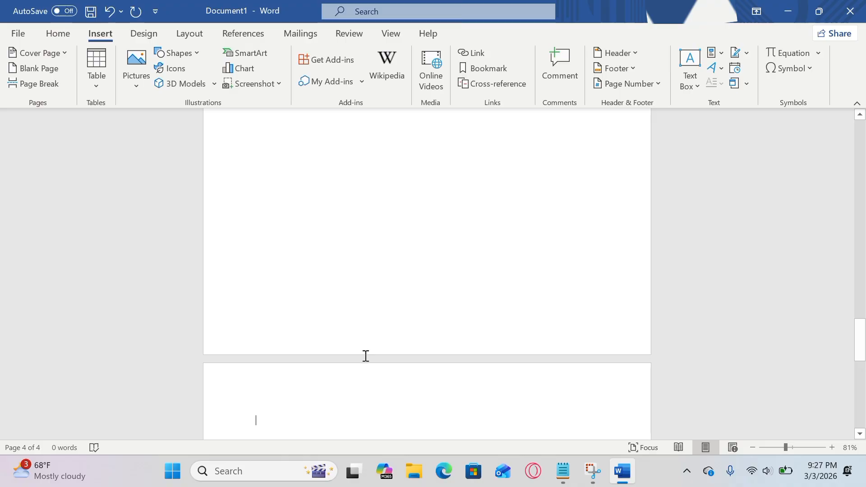
pyautogui.scroll(-3, 365, 356)
pyautogui.scroll(7, 365, 356)
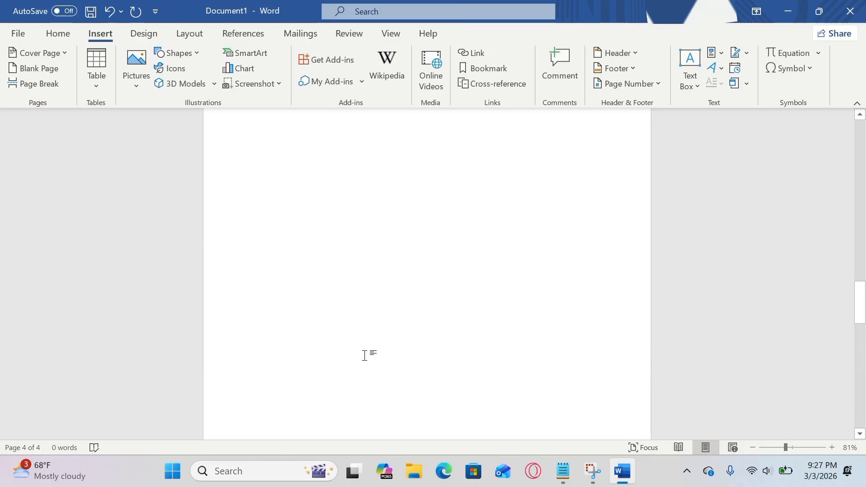
pyautogui.scroll(10, 366, 356)
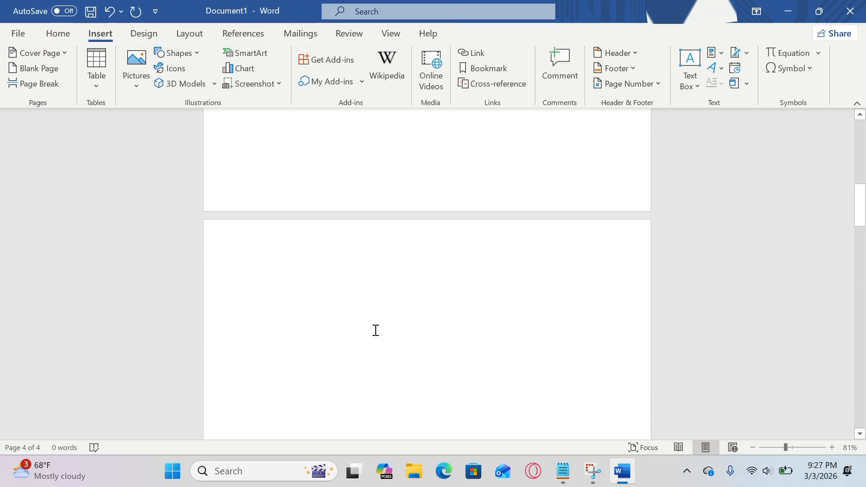
pyautogui.scroll(5, 571, 292)
pyautogui.moveTo(859, 176); pyautogui.dragTo(863, 131)
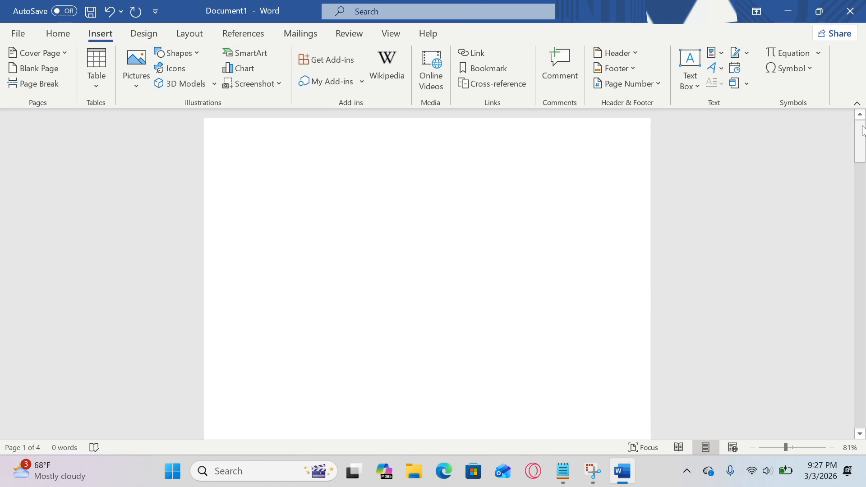
# - Insert a table with four columns and four rows at the cursor in the document
pyautogui.click(99, 81)
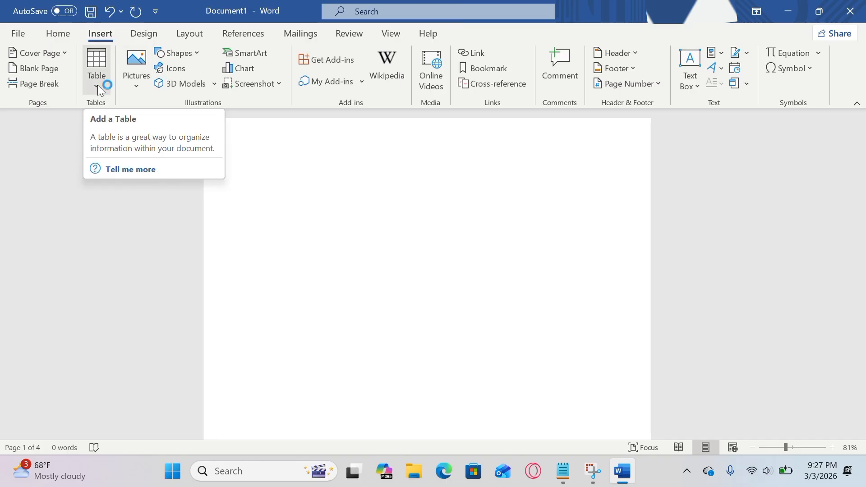
pyautogui.click(98, 85)
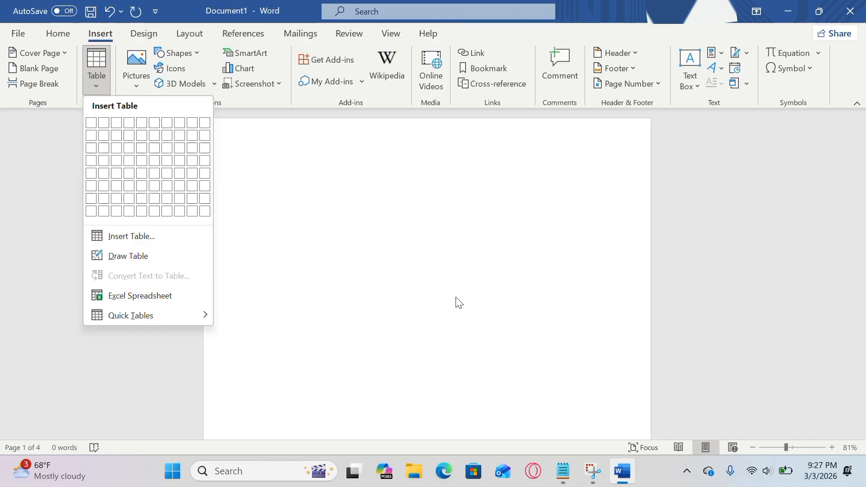
pyautogui.click(383, 212)
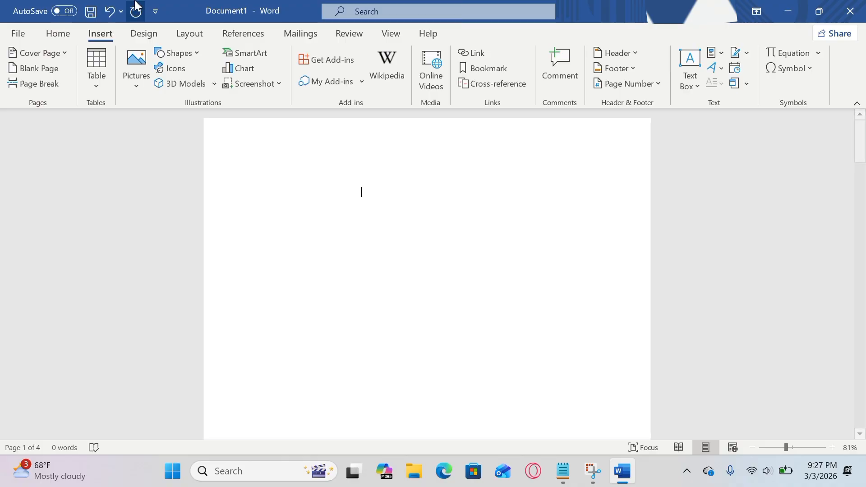
pyautogui.click(107, 84)
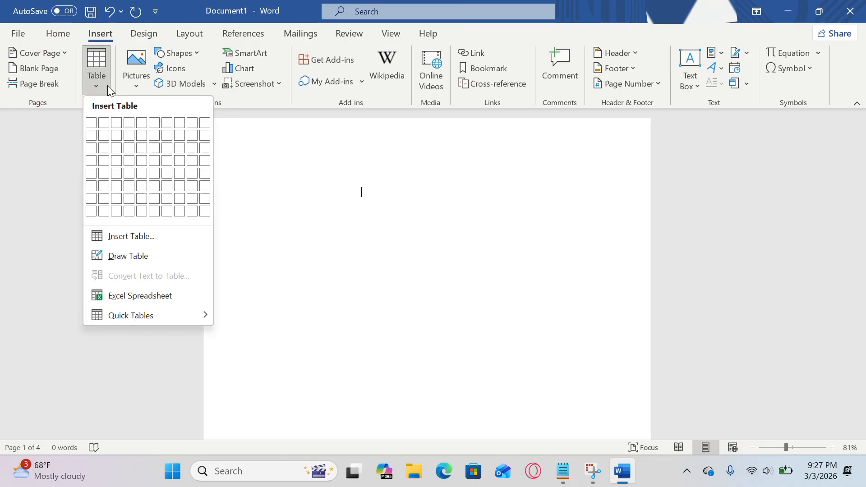
pyautogui.click(129, 168)
pyautogui.scroll(-1, 328, 253)
pyautogui.scroll(-3, 328, 254)
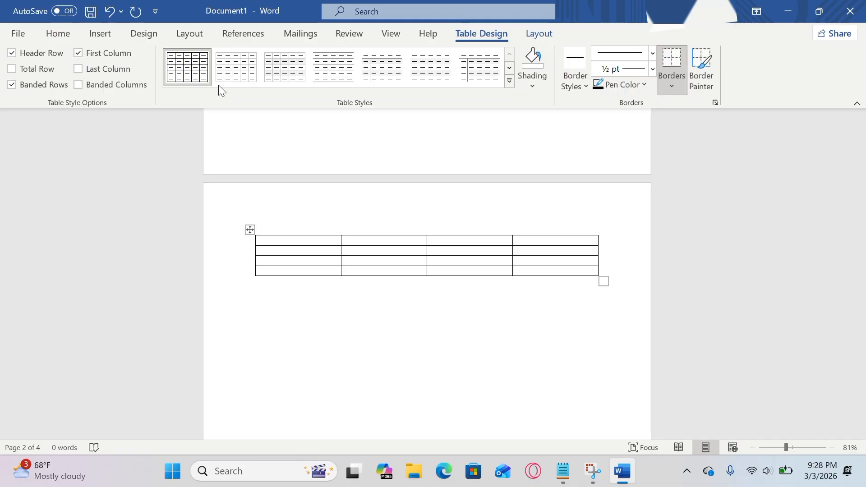
# - Apply the gray dark grid style with solid header row and first column to the table, and enlarge the table in height and width
pyautogui.click(285, 77)
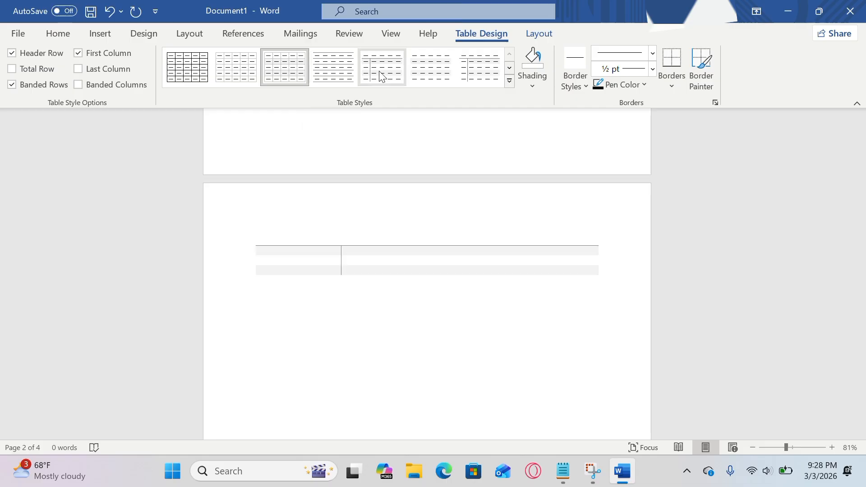
pyautogui.click(509, 81)
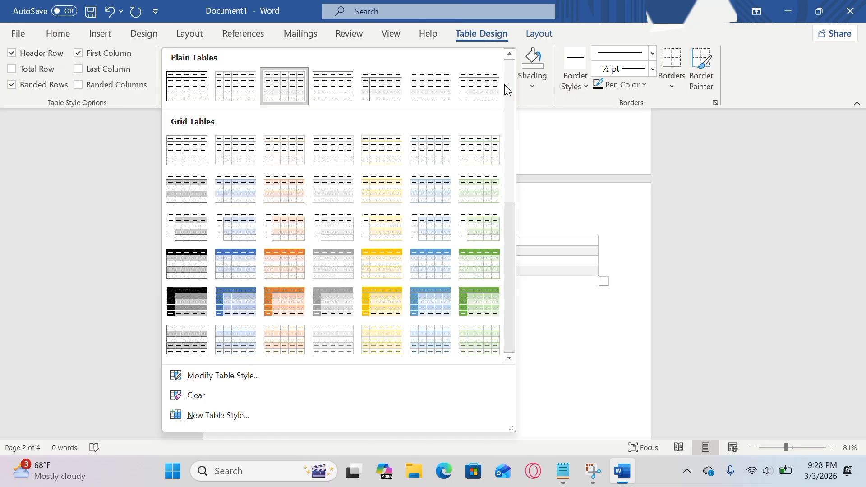
pyautogui.click(341, 307)
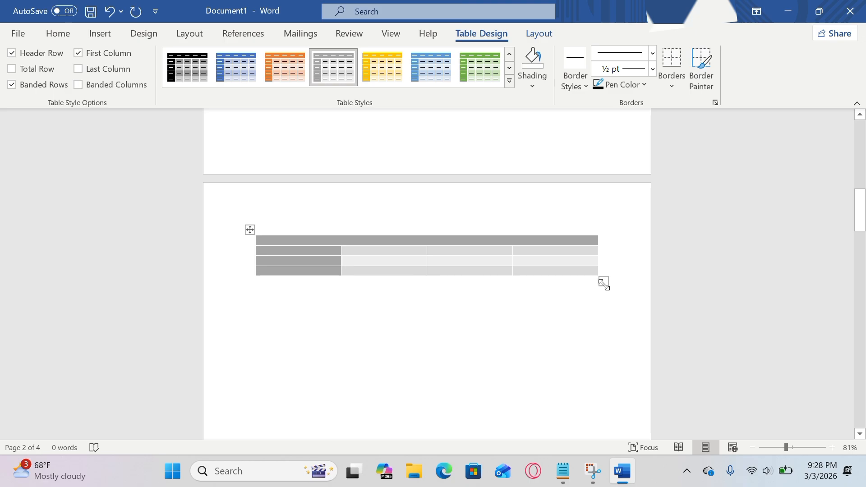
pyautogui.moveTo(603, 282); pyautogui.dragTo(626, 373)
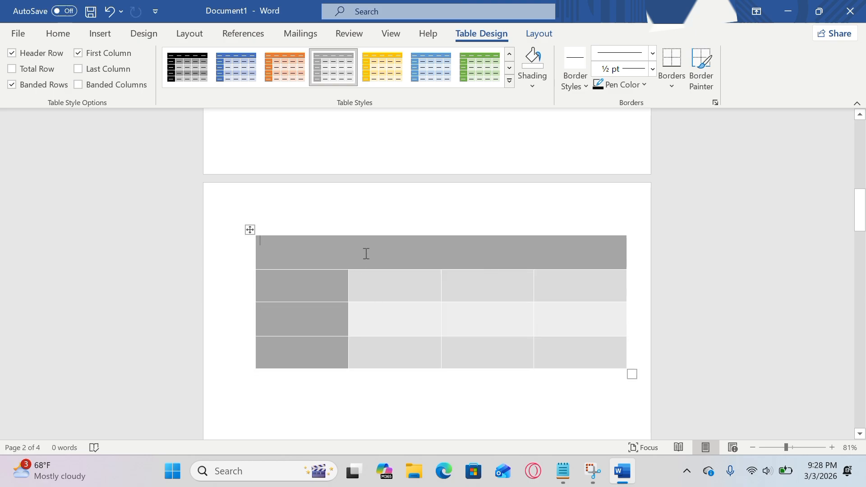
# - Enter "head", "leg" and "arm" in the last three cells of the table's second row
pyautogui.click(382, 291)
pyautogui.write('head')
pyautogui.click(513, 288)
pyautogui.write('leg')
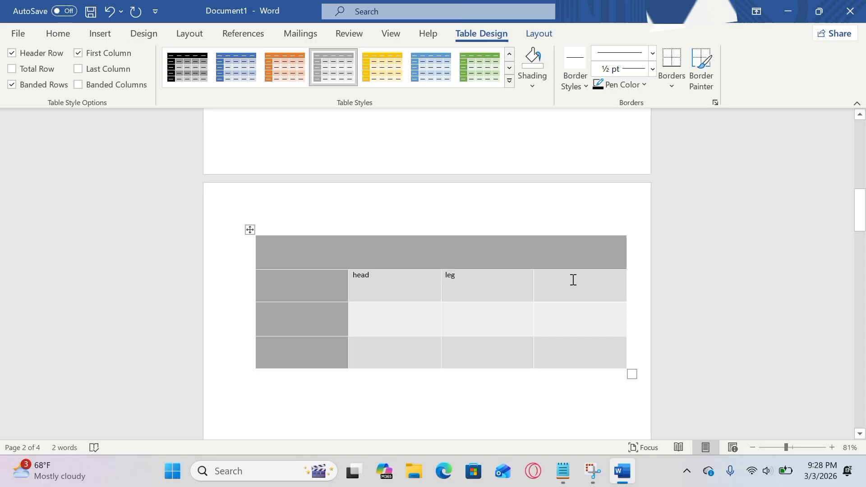
pyautogui.click(573, 280)
pyautogui.write('arm')
# - Center the head, leg and arm labels and format them in 18 pt red text
pyautogui.moveTo(560, 277); pyautogui.dragTo(371, 281)
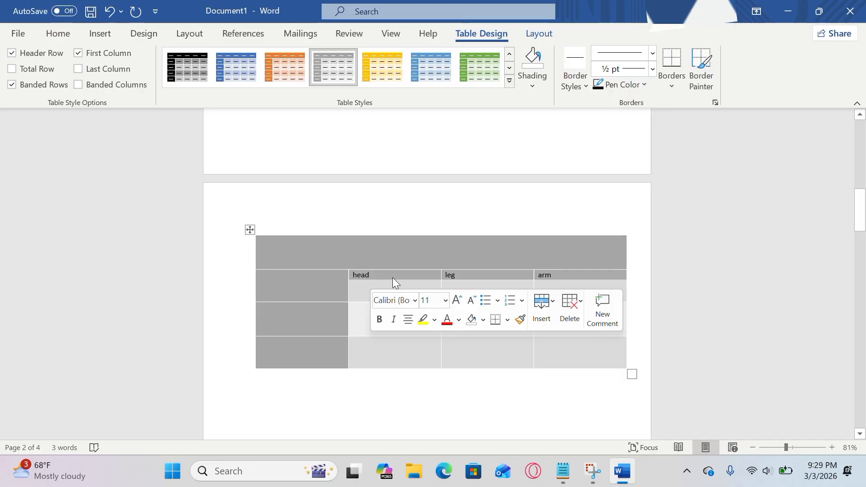
pyautogui.click(410, 323)
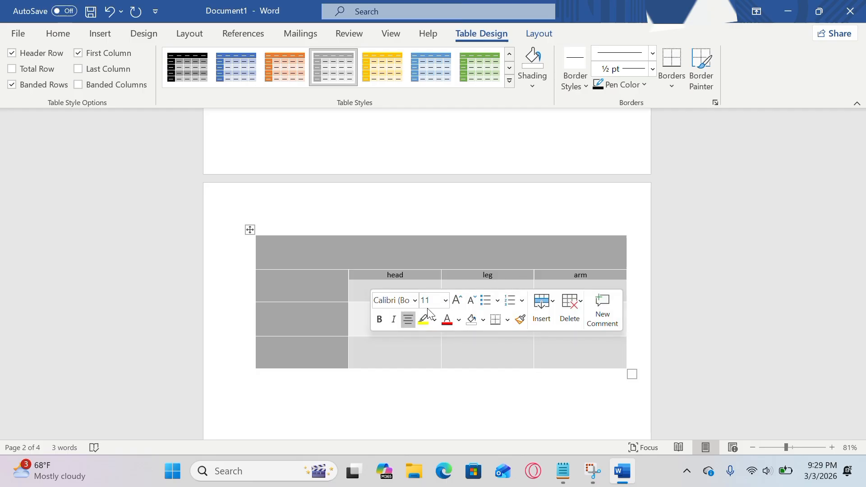
pyautogui.click(445, 304)
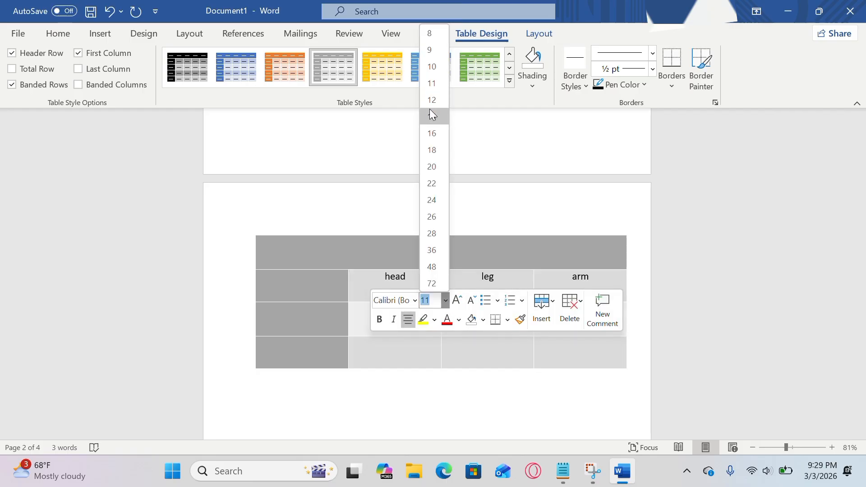
pyautogui.click(423, 152)
pyautogui.click(447, 320)
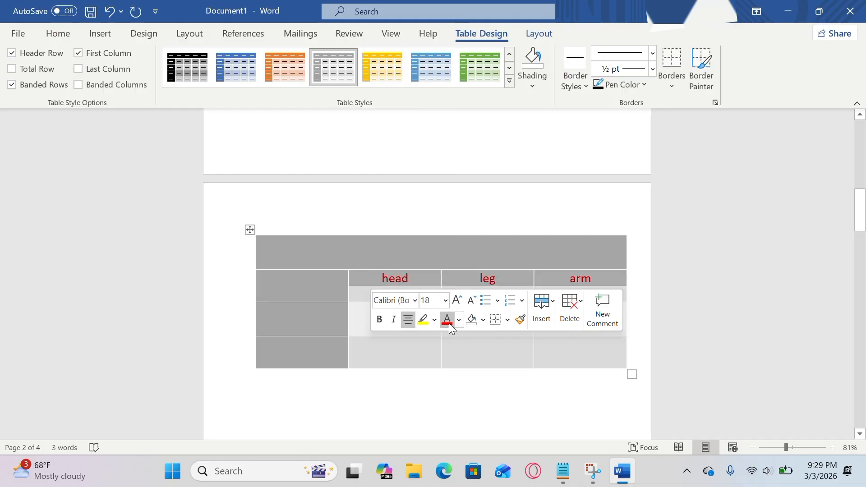
pyautogui.click(499, 230)
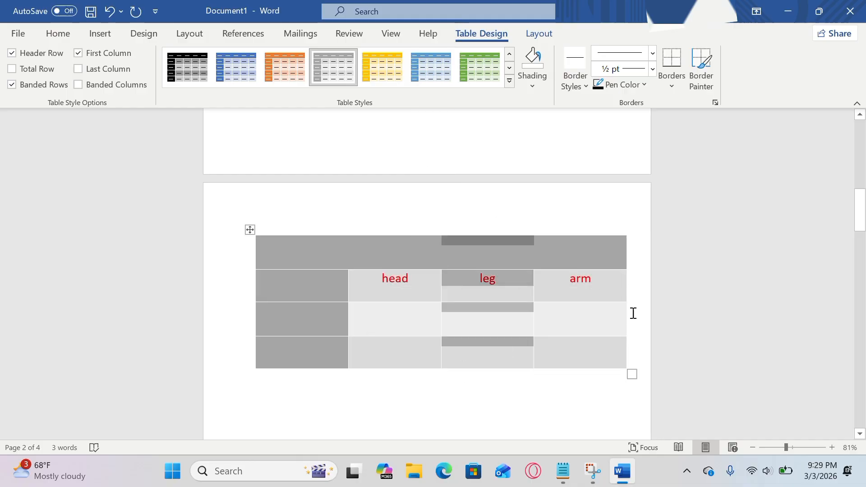
pyautogui.click(607, 318)
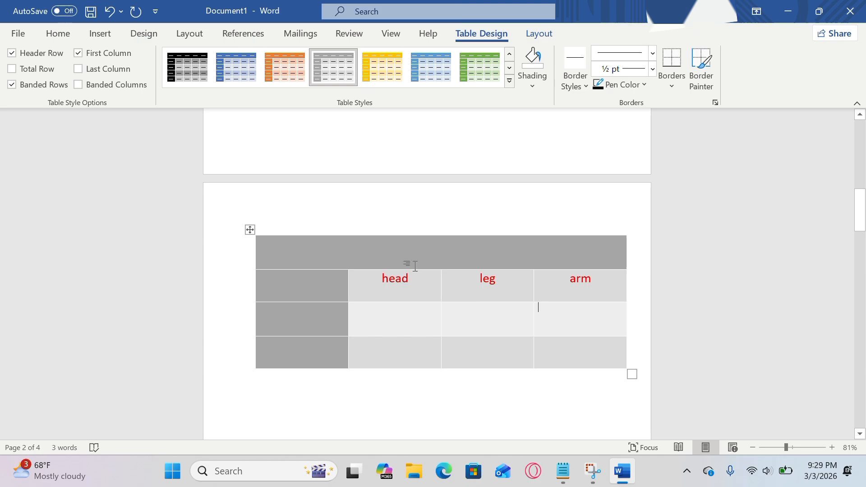
# - Shade the third-row cell below "head" brownish gray and the last-row cell in the "arm" column medium gray
pyautogui.scroll(1, 413, 262)
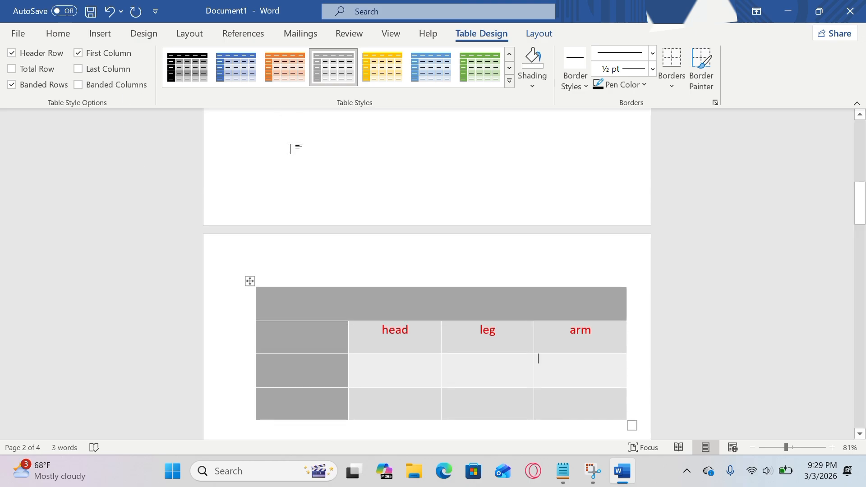
pyautogui.click(534, 88)
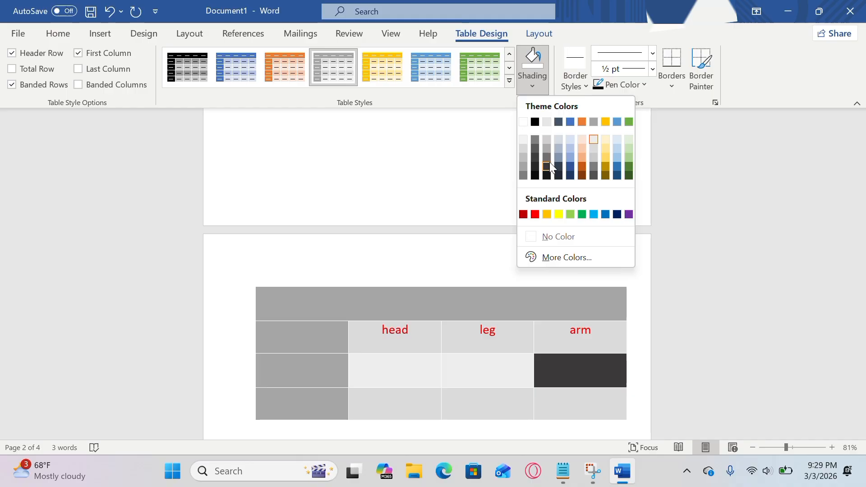
pyautogui.click(374, 374)
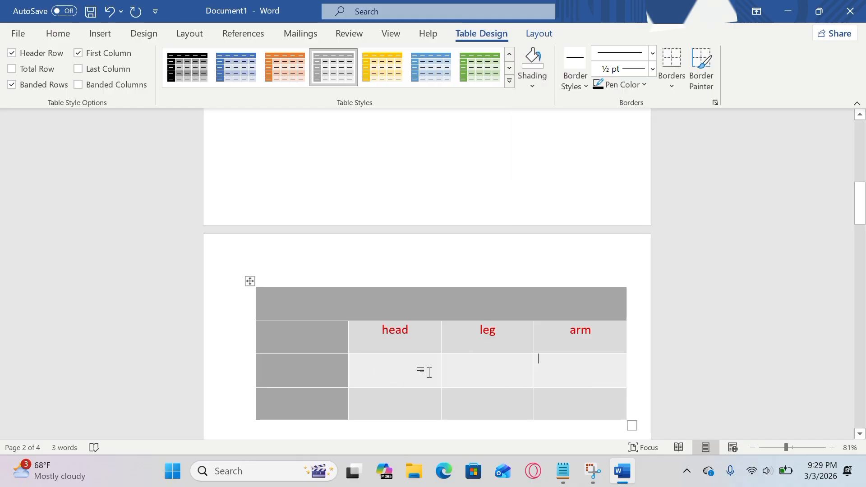
pyautogui.click(531, 86)
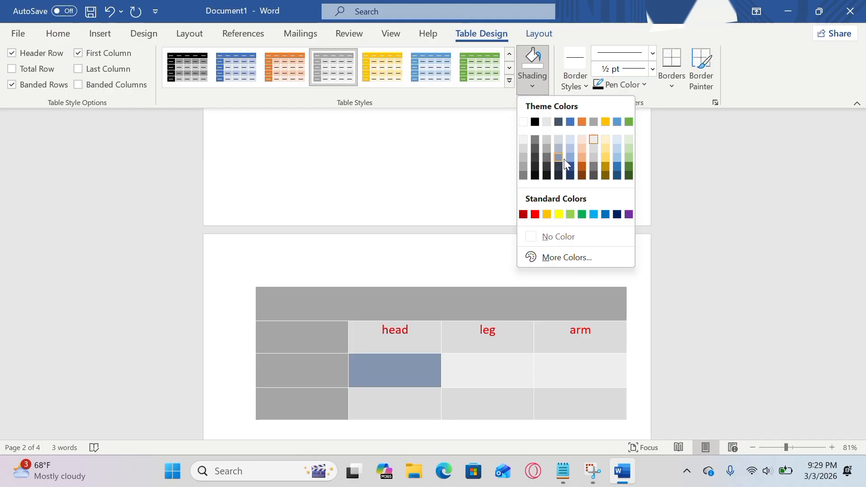
pyautogui.click(548, 145)
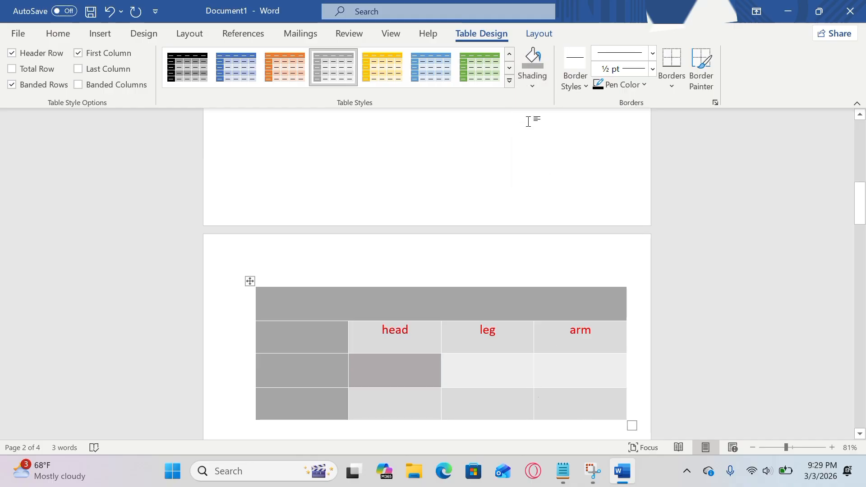
pyautogui.click(535, 78)
pyautogui.click(524, 162)
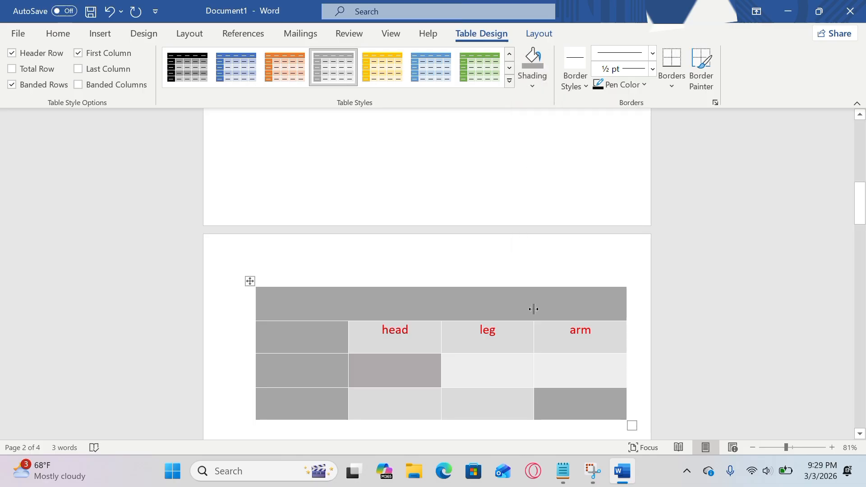
pyautogui.scroll(5, 533, 309)
pyautogui.scroll(2, 533, 304)
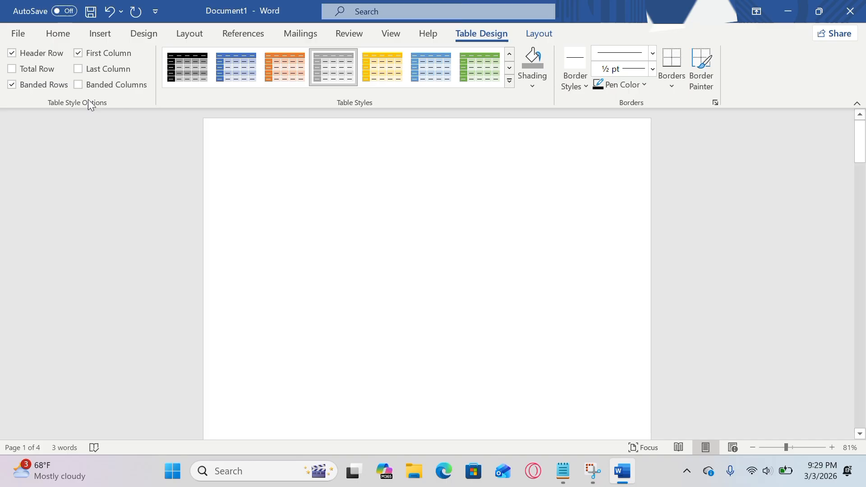
pyautogui.scroll(-1, 631, 315)
pyautogui.scroll(-5, 632, 314)
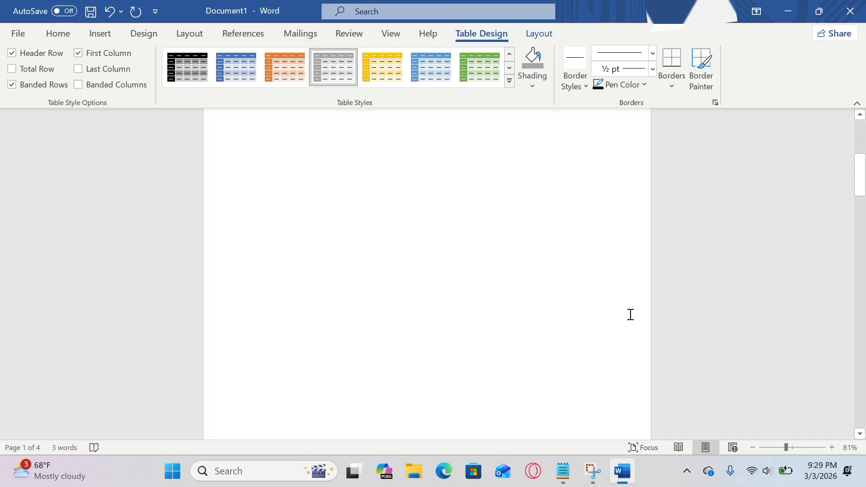
pyautogui.click(638, 87)
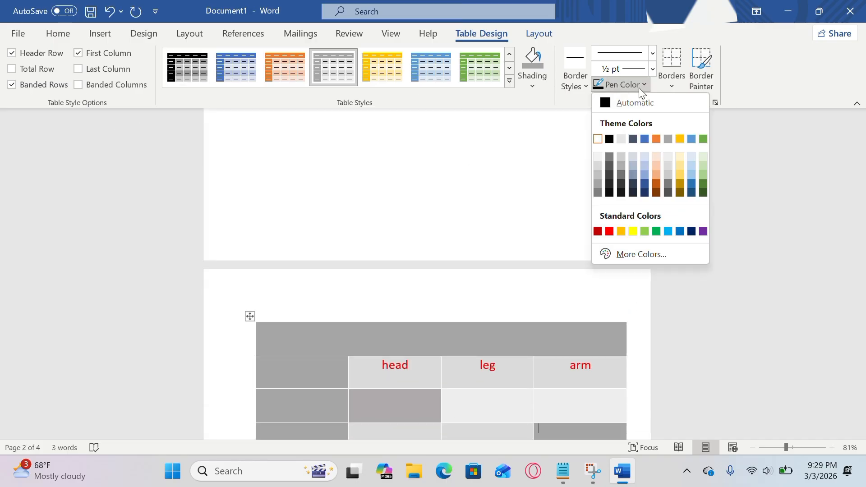
pyautogui.click(651, 69)
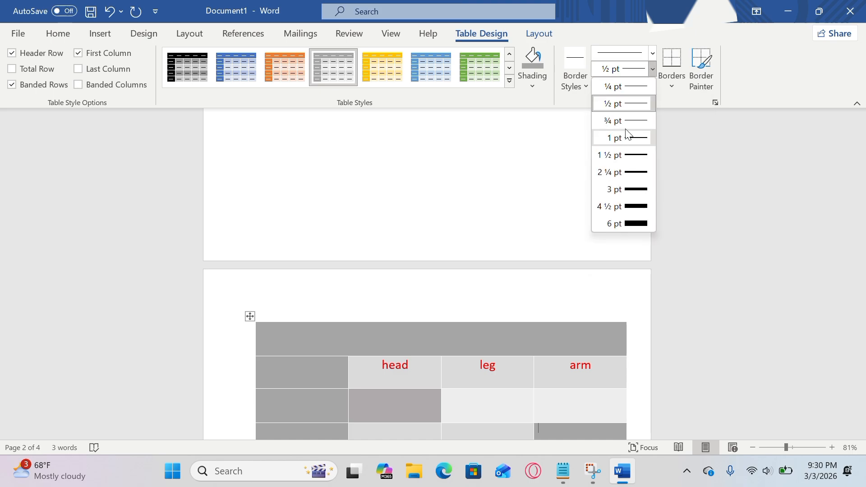
# - Paint 1 ½ pt orange borders on the header row's last two inner vertical lines and between the third row's last two cells
pyautogui.click(575, 88)
pyautogui.click(576, 88)
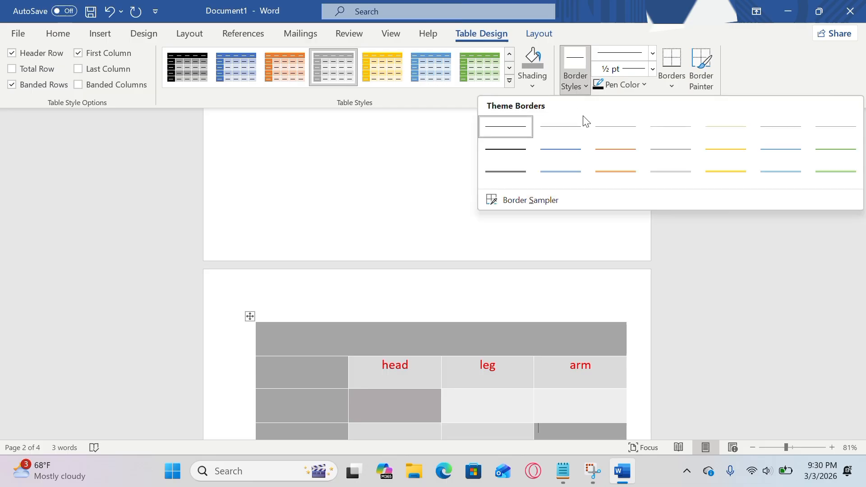
pyautogui.click(616, 150)
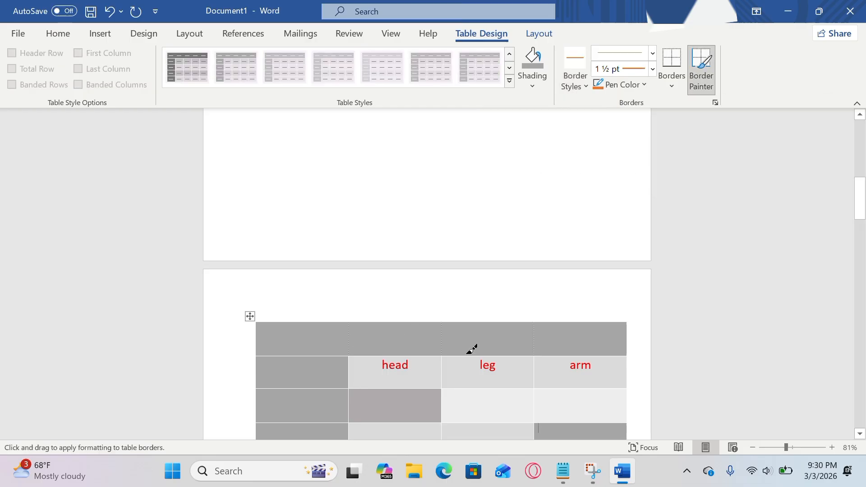
pyautogui.click(443, 333)
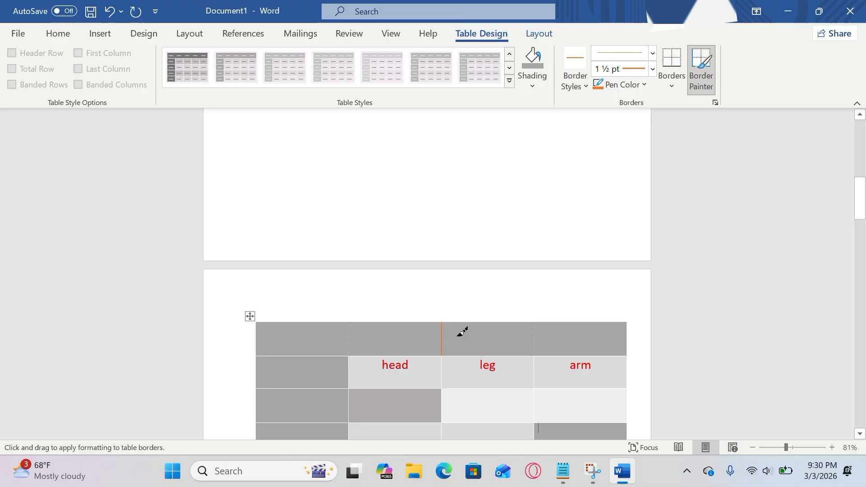
pyautogui.click(537, 336)
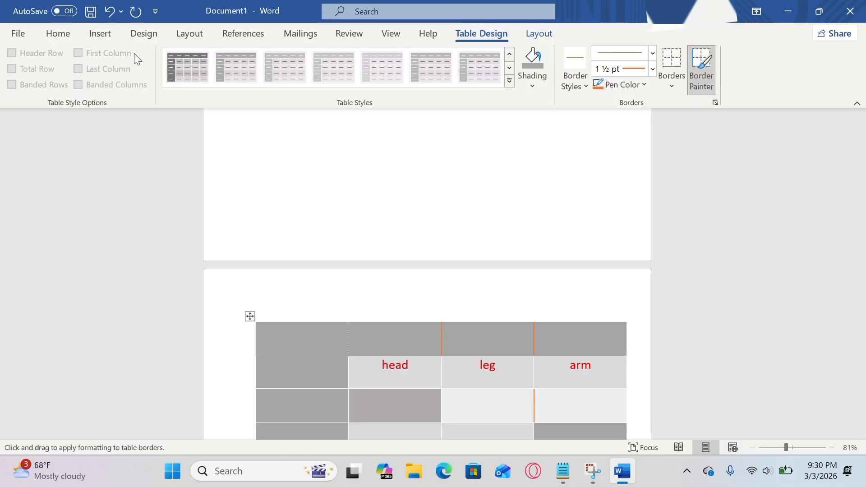
pyautogui.click(100, 35)
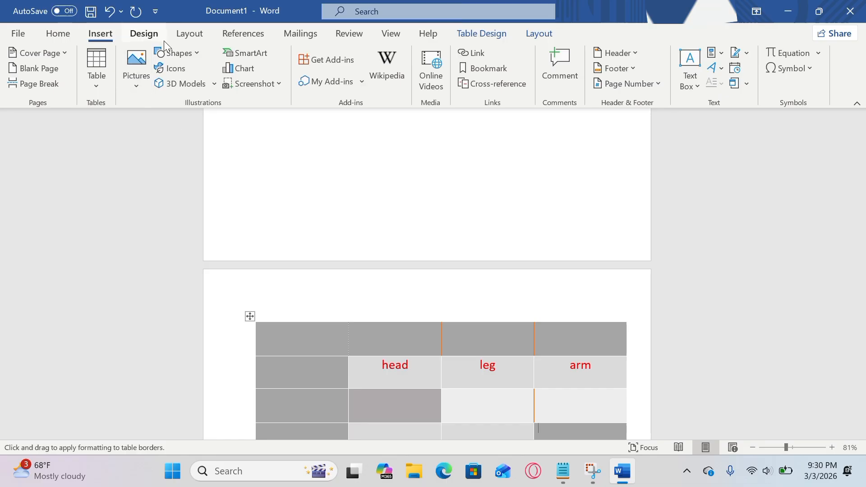
pyautogui.click(132, 83)
pyautogui.scroll(5, 329, 286)
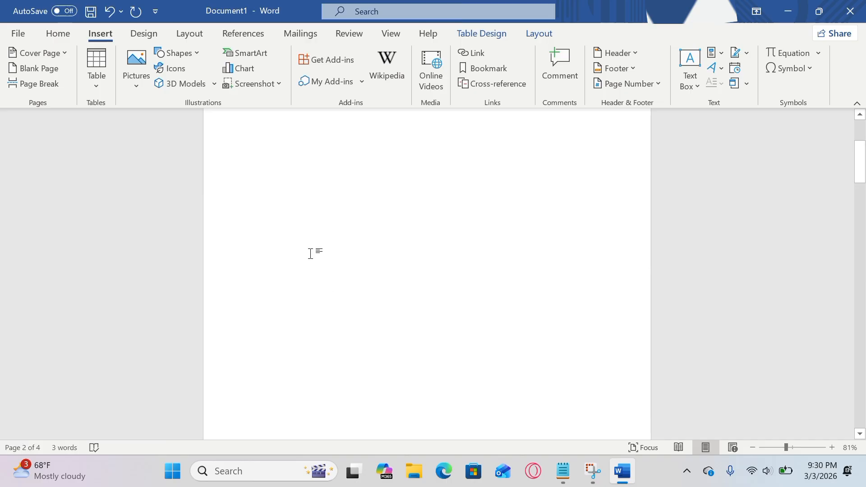
pyautogui.scroll(2, 281, 192)
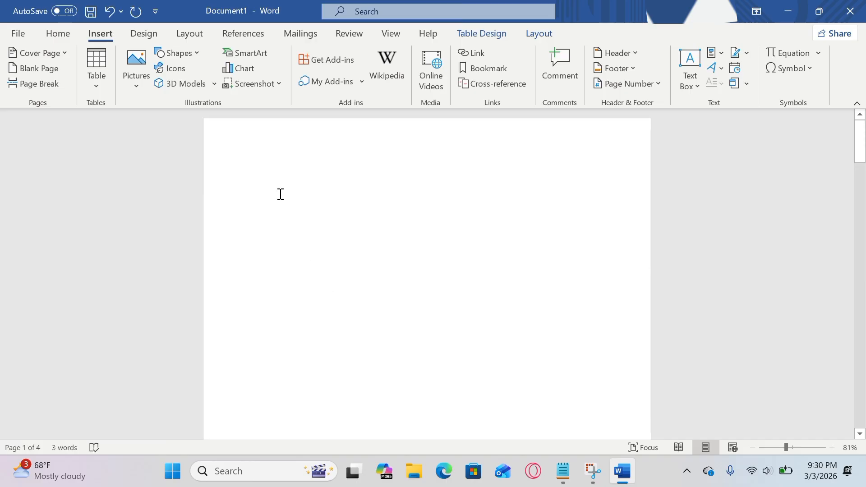
pyautogui.click(271, 245)
pyautogui.click(136, 67)
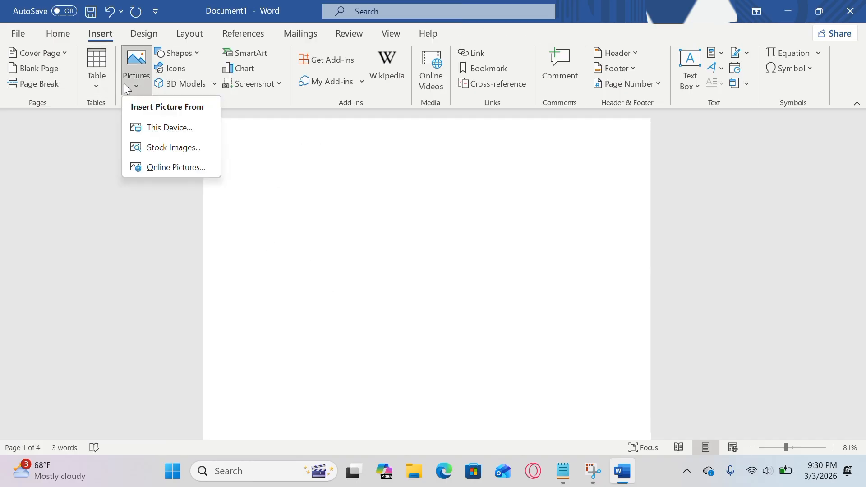
pyautogui.click(178, 135)
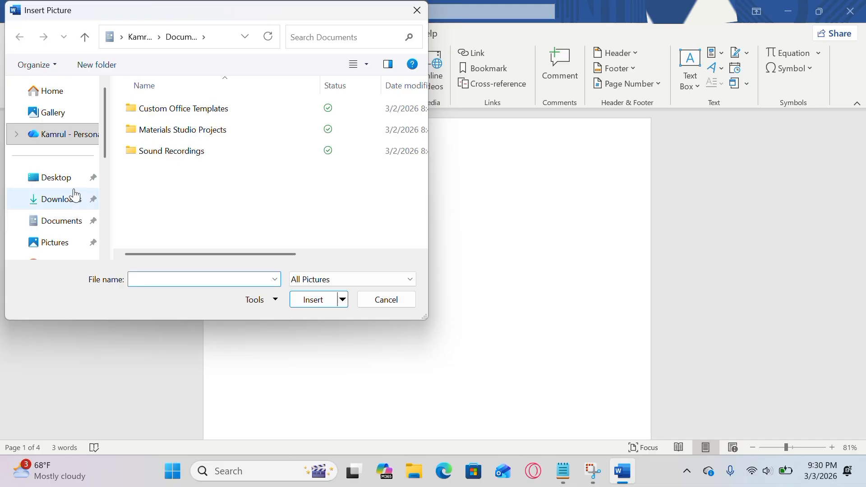
pyautogui.click(68, 246)
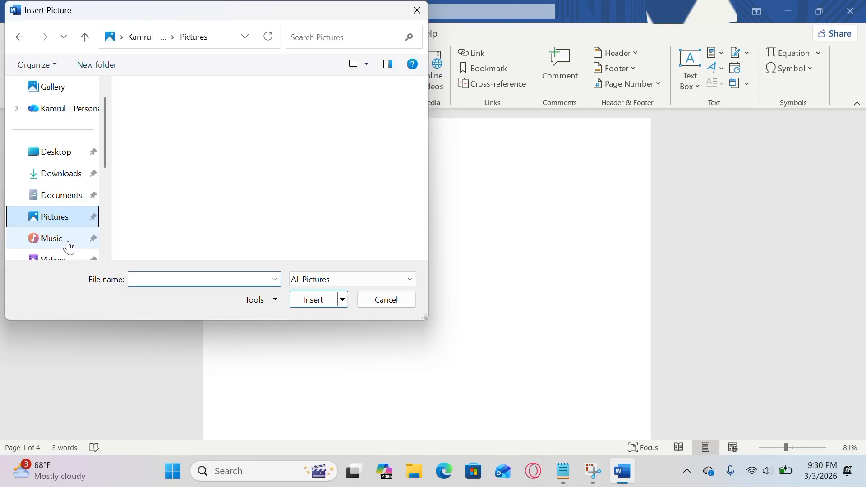
pyautogui.click(75, 179)
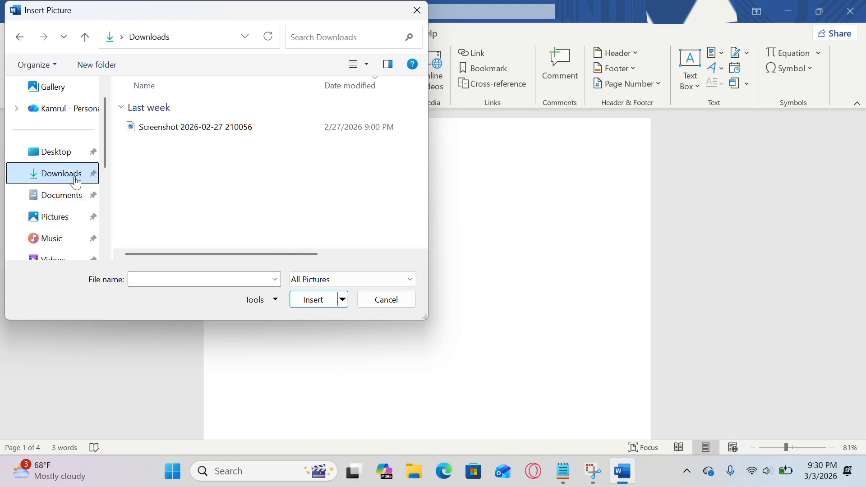
pyautogui.click(198, 128)
pyautogui.click(316, 299)
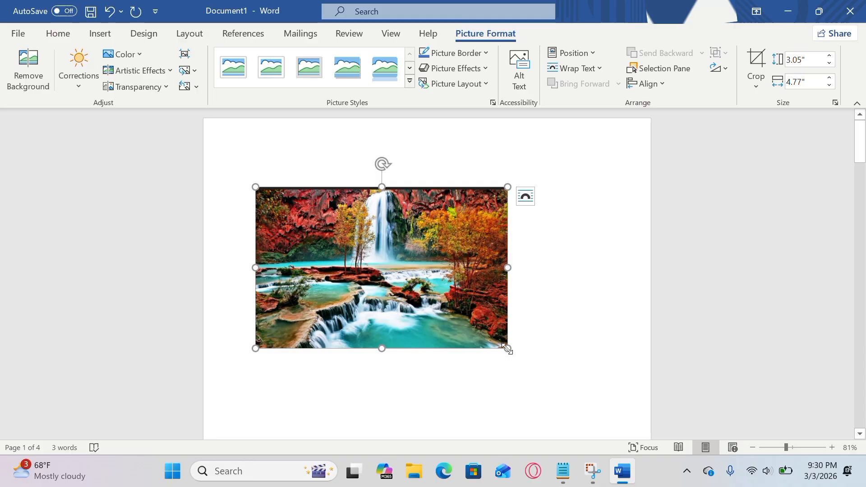
# - Enlarge the waterfall picture proportionally to about 4.23" high and 6.61" wide
pyautogui.moveTo(507, 348); pyautogui.dragTo(605, 409)
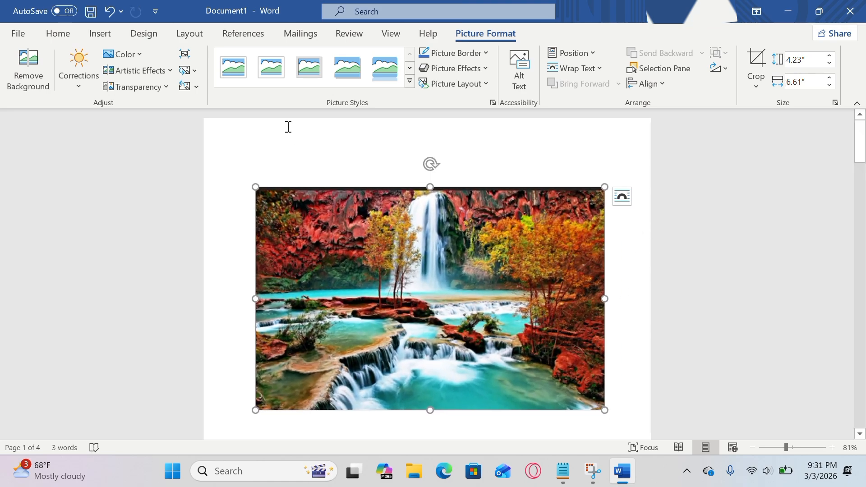
pyautogui.rightClick(601, 227)
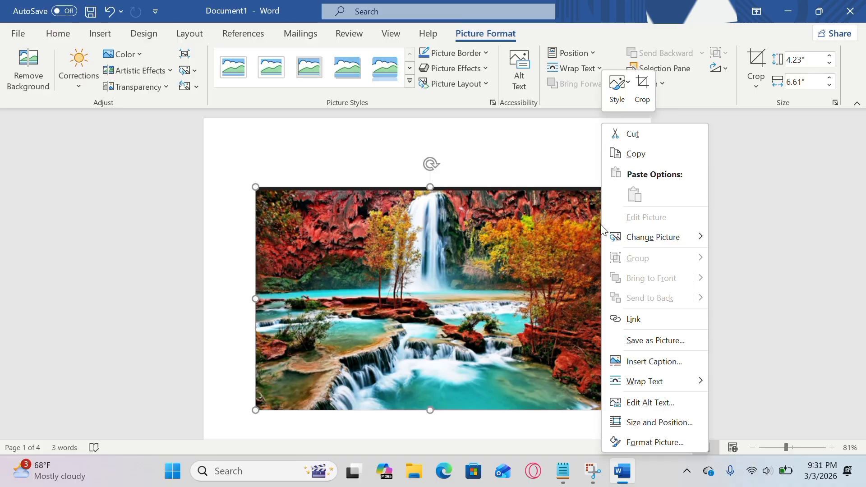
pyautogui.click(540, 240)
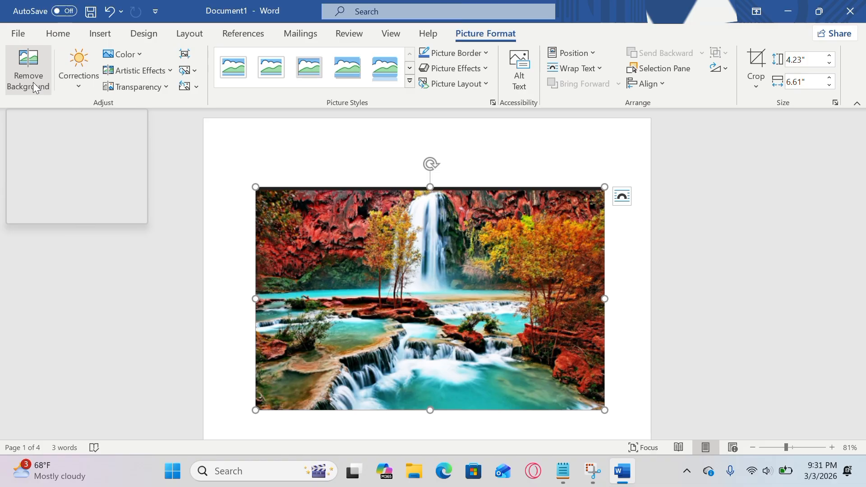
# - Correct the picture to normal brightness with +40% contrast and apply the color tone preset one step cooler than 6500 K
pyautogui.click(74, 88)
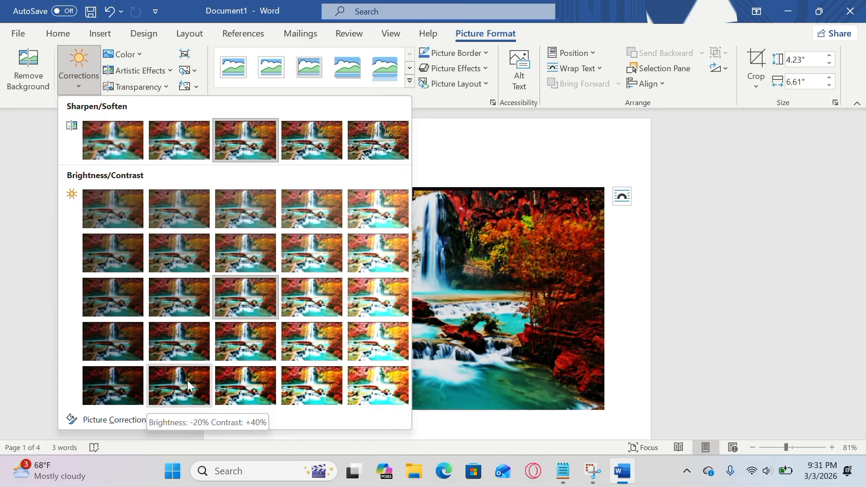
pyautogui.click(243, 387)
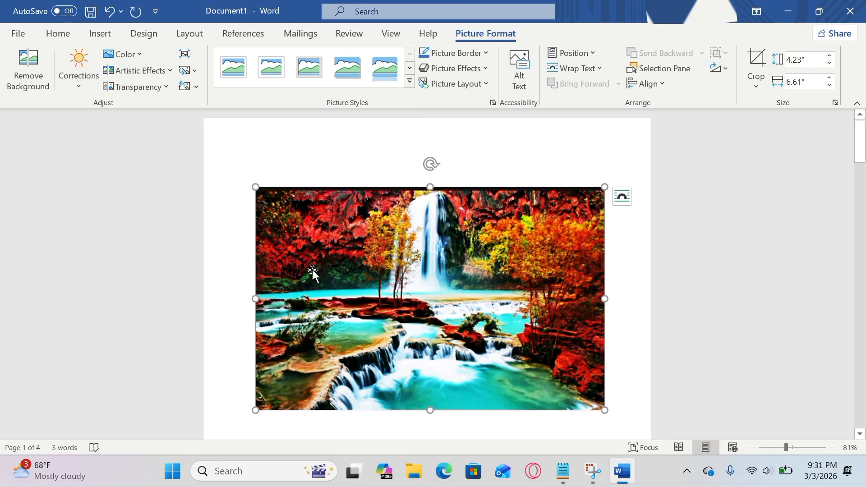
pyautogui.click(137, 53)
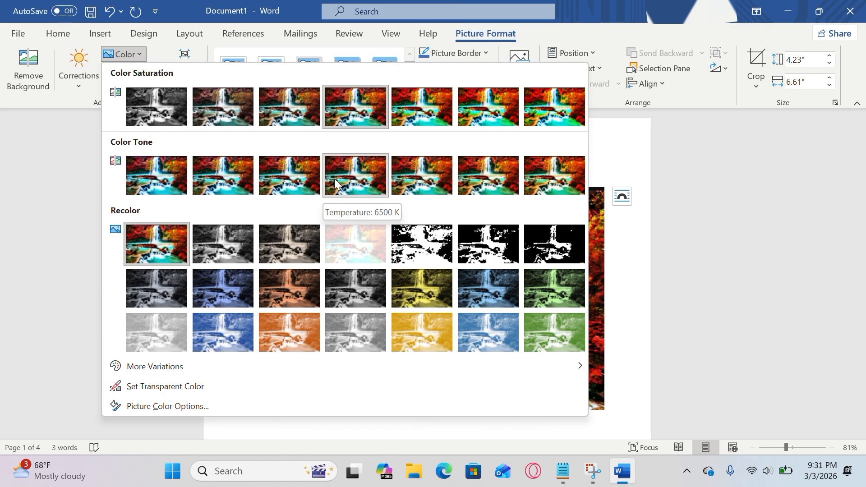
pyautogui.click(282, 176)
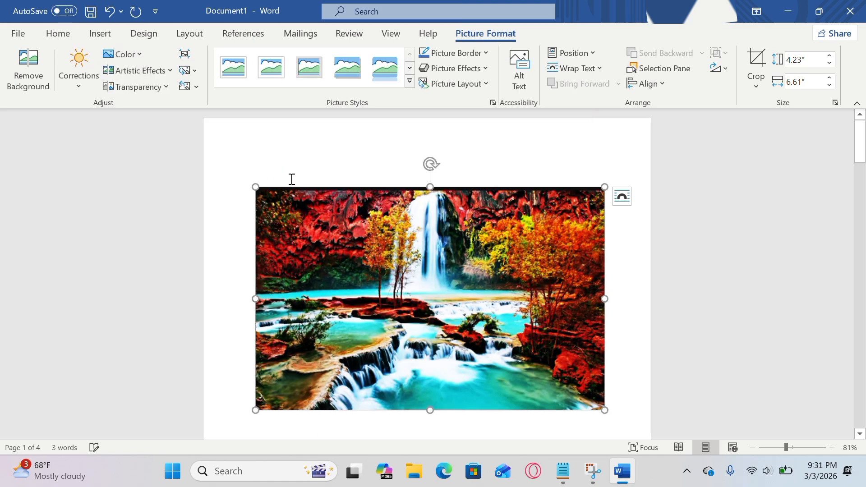
pyautogui.click(171, 71)
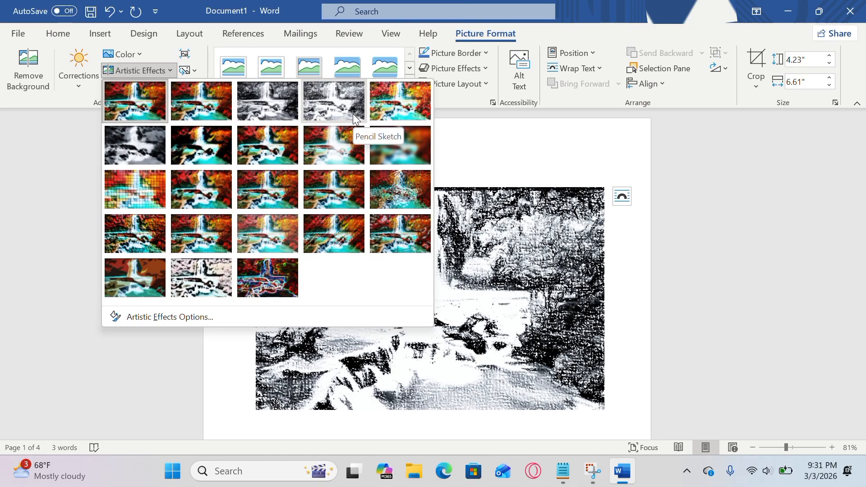
pyautogui.click(199, 62)
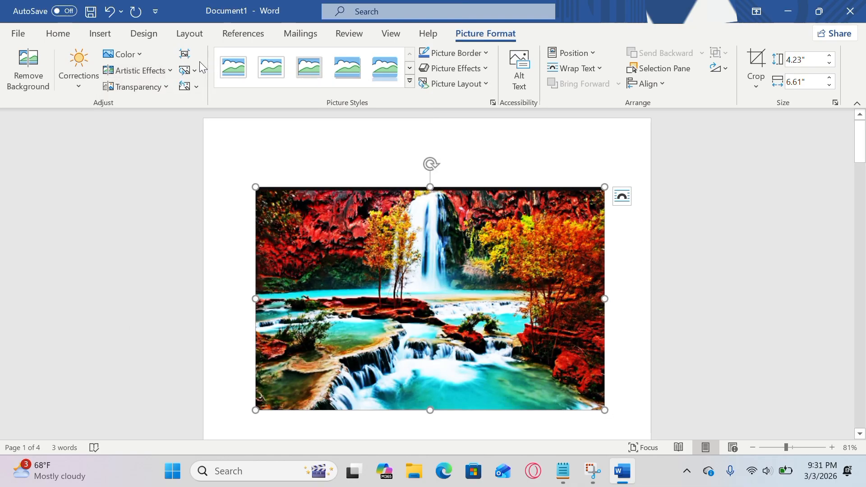
pyautogui.click(156, 91)
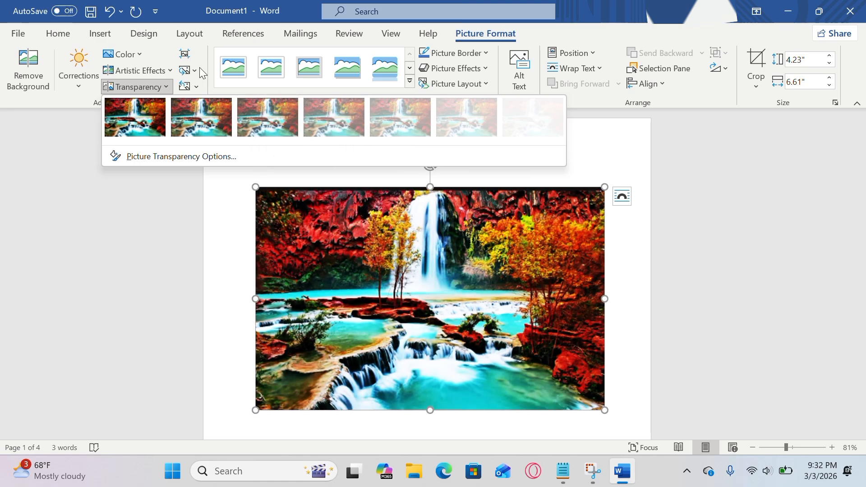
pyautogui.click(397, 83)
# - Apply the Simple Frame, Black style to the picture and recolor its border light gold
pyautogui.click(409, 81)
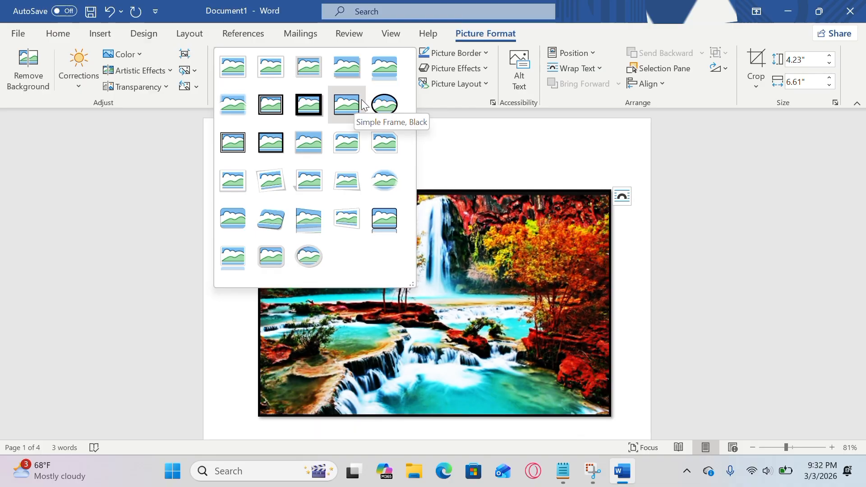
pyautogui.click(362, 101)
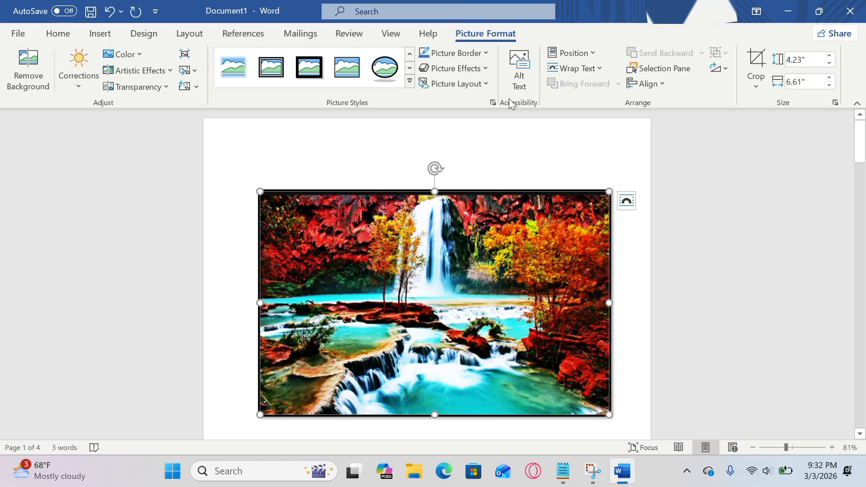
pyautogui.click(483, 55)
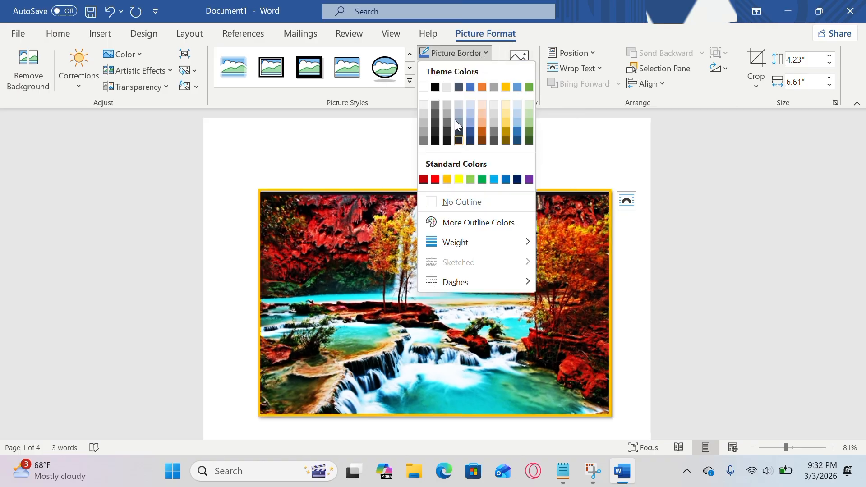
pyautogui.click(437, 119)
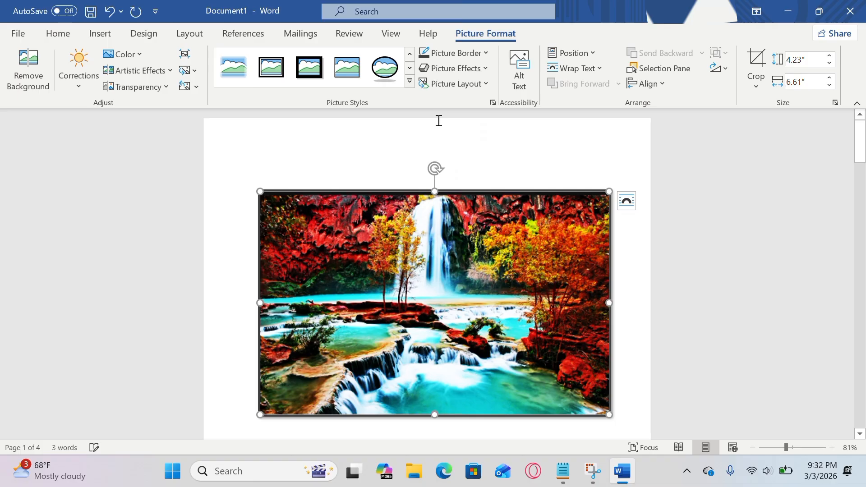
pyautogui.click(485, 56)
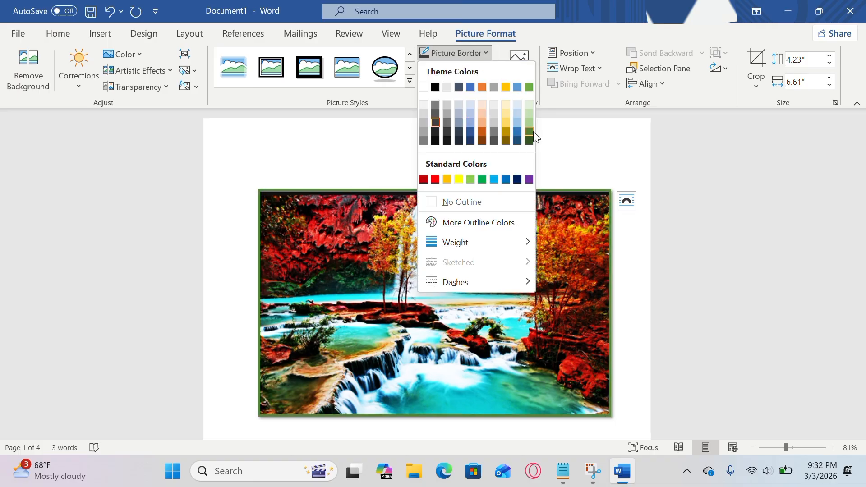
pyautogui.click(506, 126)
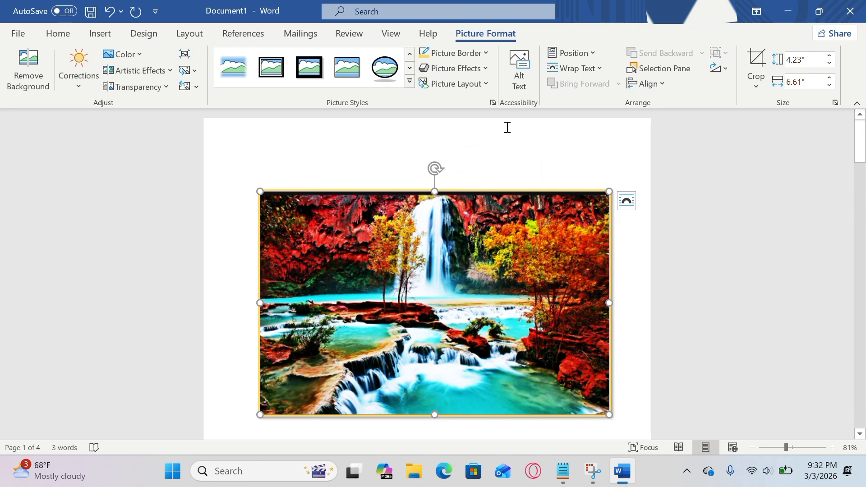
# - Apply the first preset effect in the second row of the presets to the picture
pyautogui.click(483, 68)
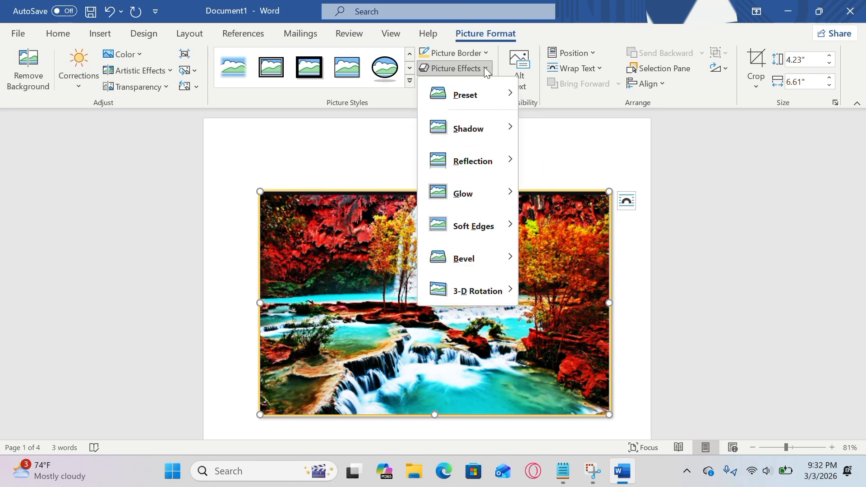
pyautogui.moveTo(490, 83)
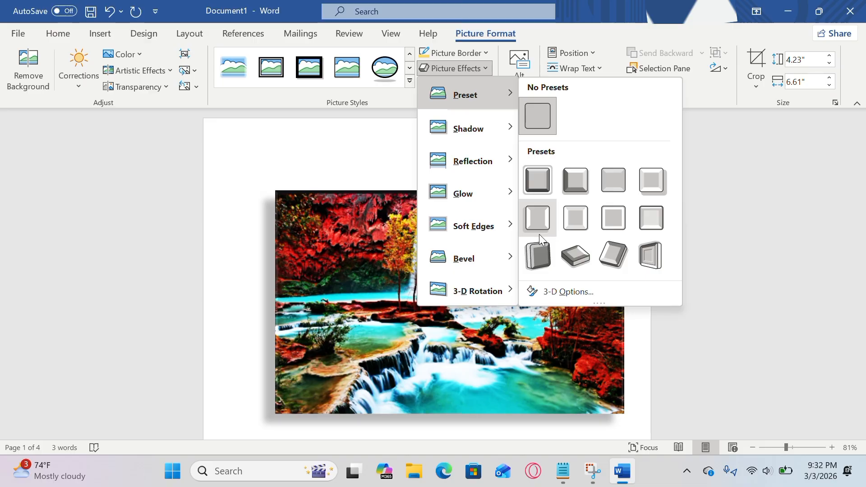
pyautogui.click(540, 234)
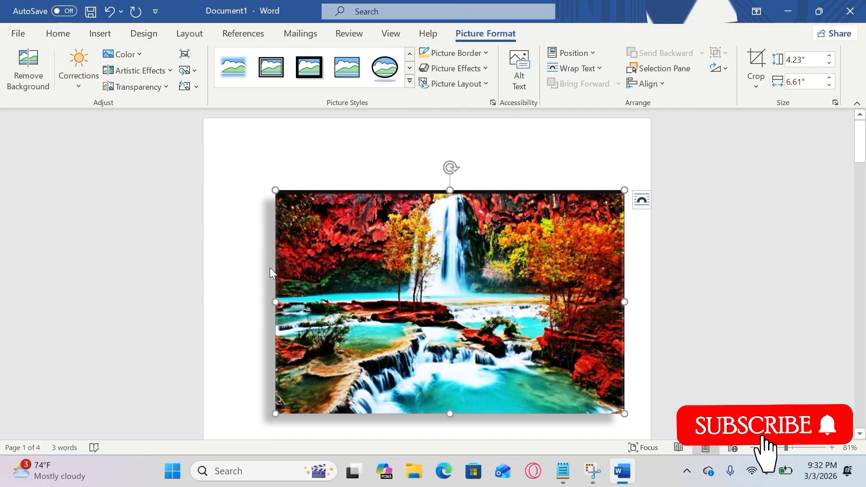
# - Give the picture the middle outer shadow from the first row of outer shadows
pyautogui.click(486, 69)
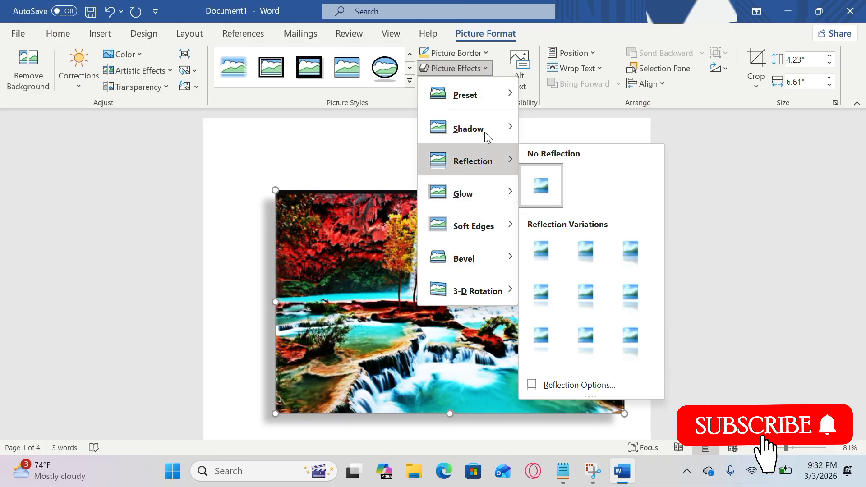
pyautogui.moveTo(485, 120)
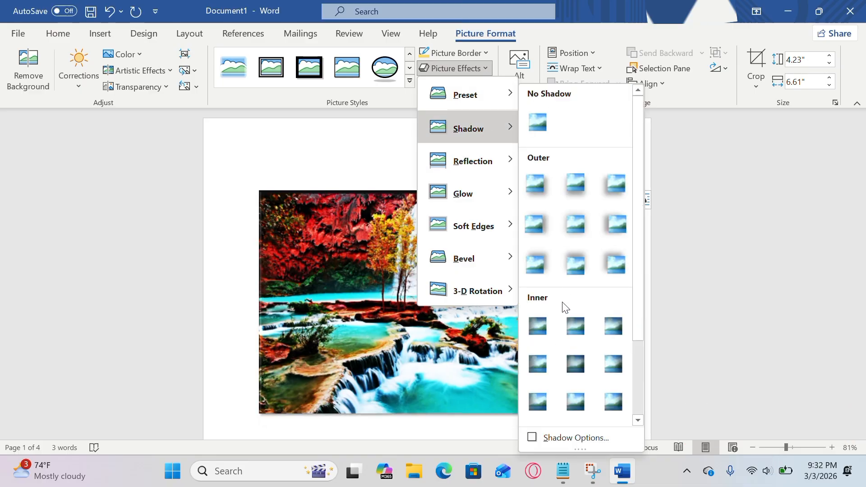
pyautogui.click(580, 185)
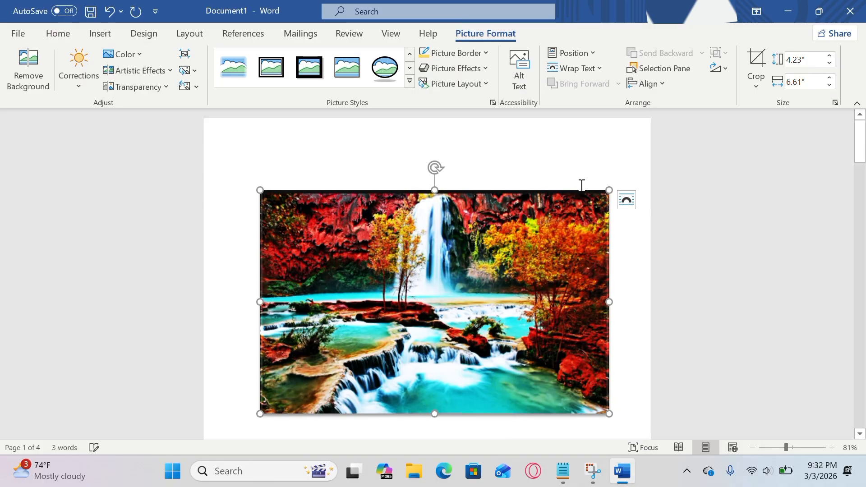
# - Try the first reflection variation on the picture and set it back to No Reflection
pyautogui.click(485, 69)
pyautogui.moveTo(506, 130)
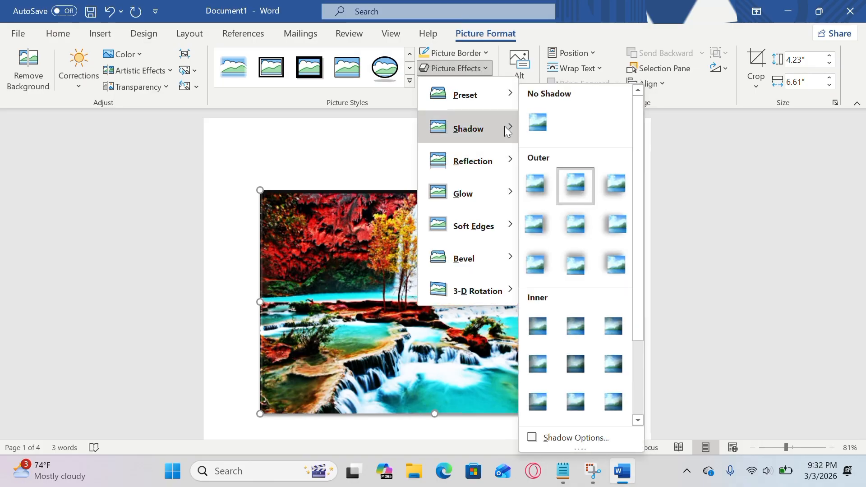
pyautogui.moveTo(504, 163)
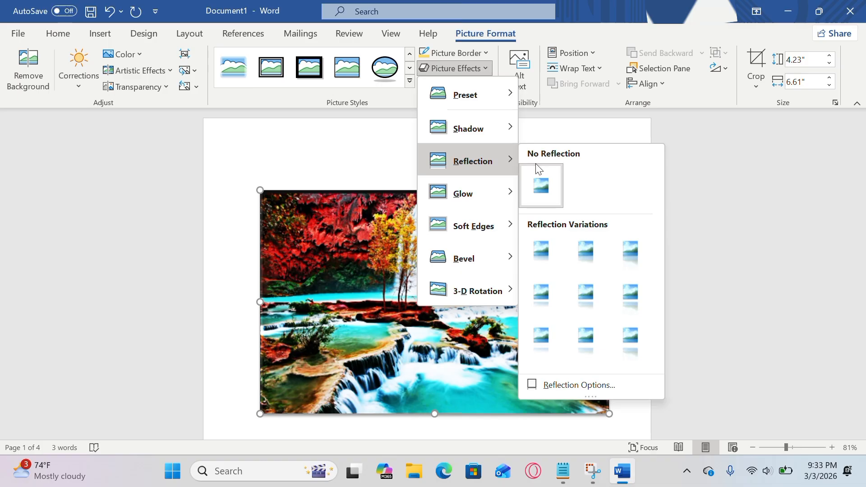
pyautogui.click(551, 255)
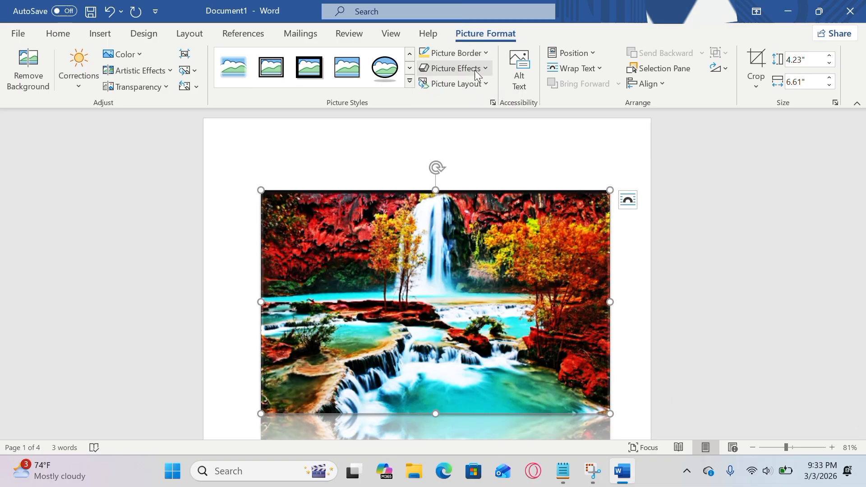
pyautogui.click(486, 69)
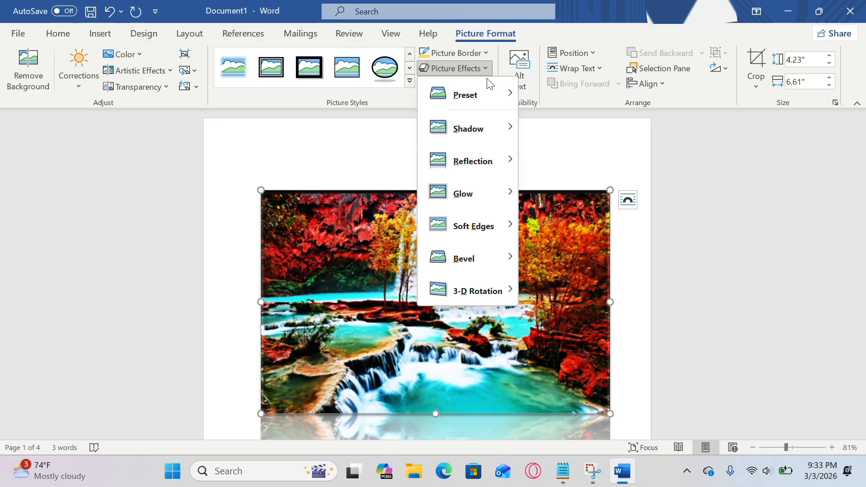
pyautogui.click(553, 185)
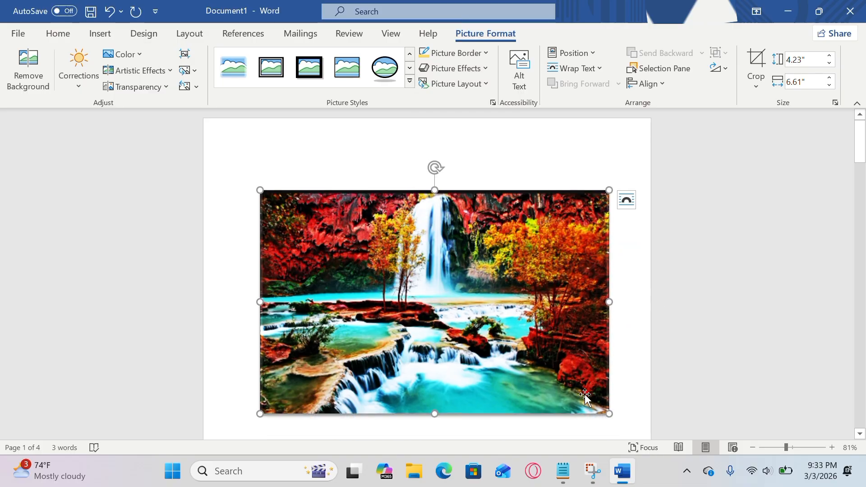
# - Apply the second picture layout in the fourth row of layouts to the waterfall picture
pyautogui.click(485, 70)
pyautogui.moveTo(495, 209)
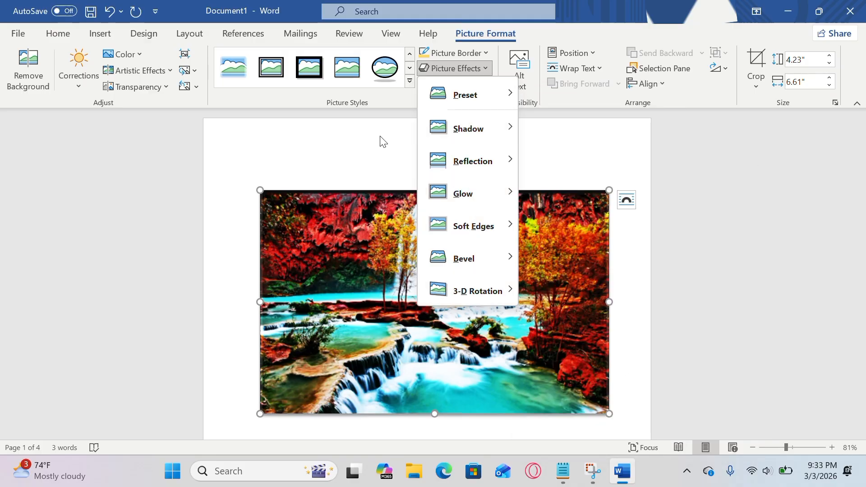
pyautogui.click(383, 141)
pyautogui.click(476, 84)
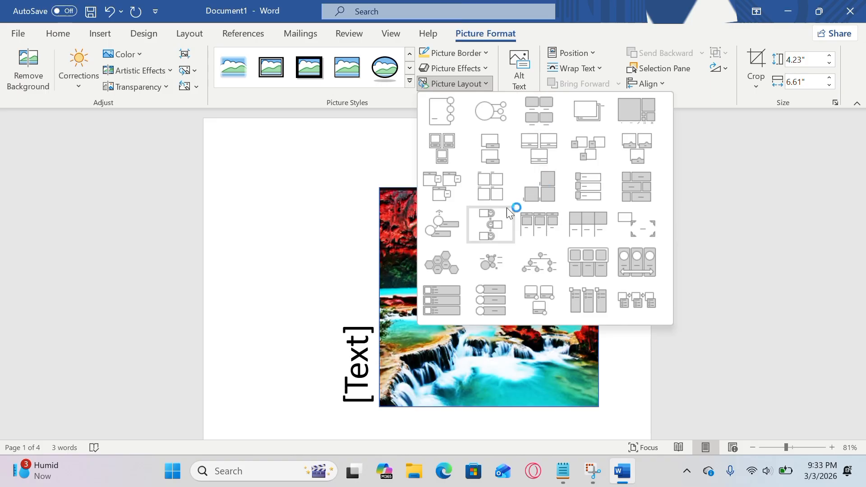
pyautogui.click(491, 239)
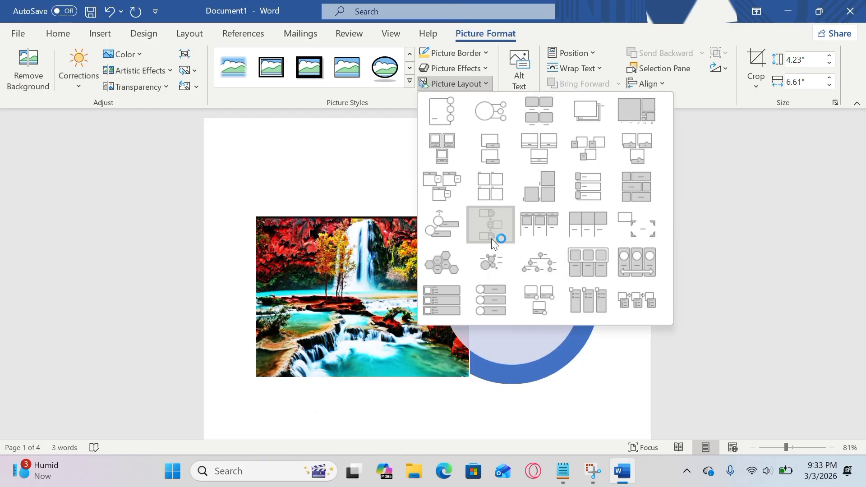
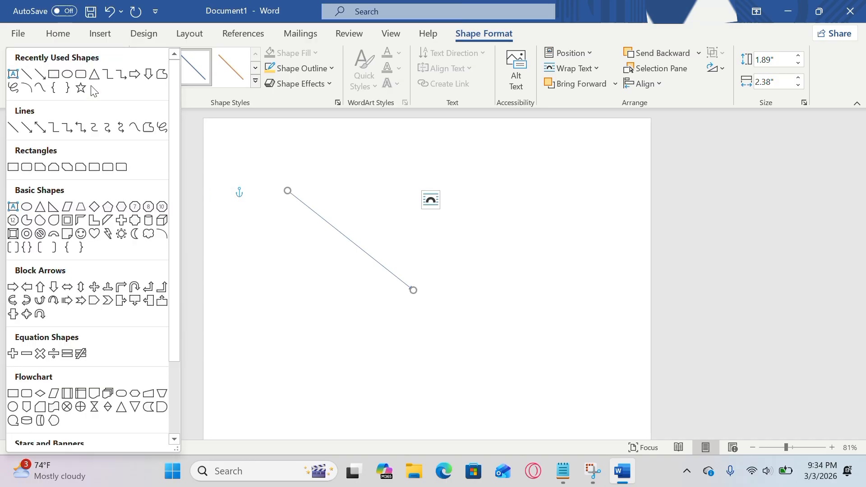
# - Browse the outline and effect options for the diagonal line and delete the line from the page
pyautogui.click(213, 93)
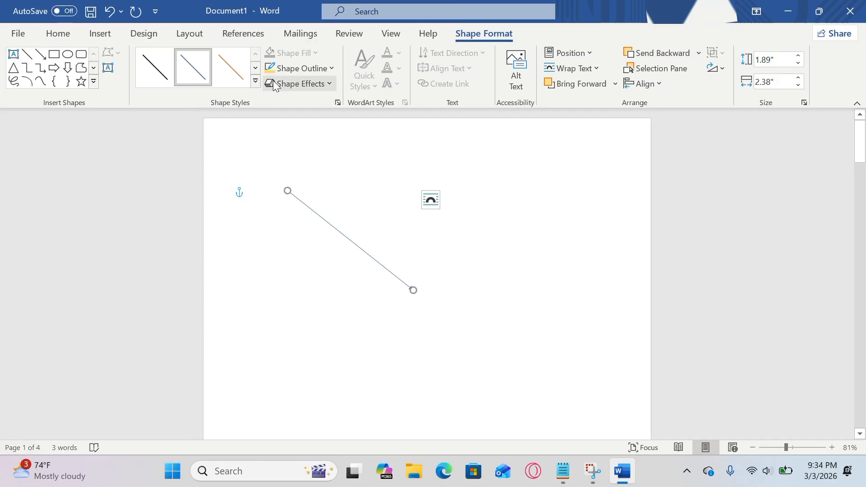
pyautogui.click(310, 68)
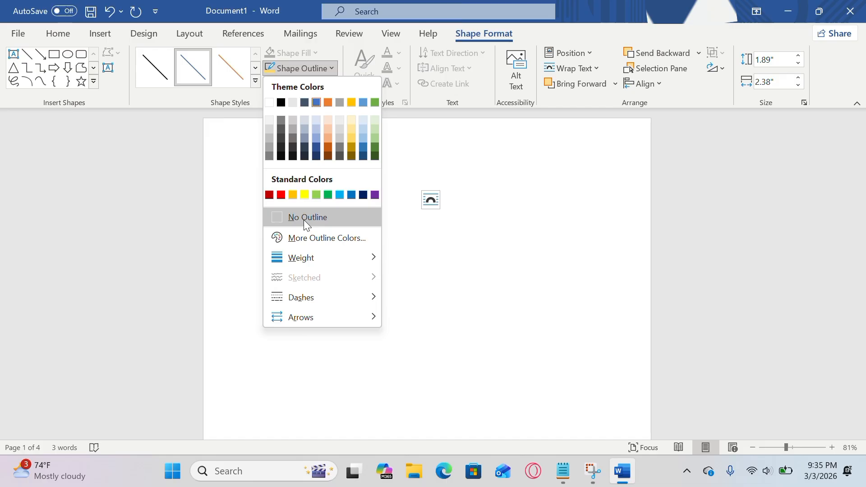
pyautogui.click(316, 65)
pyautogui.click(316, 85)
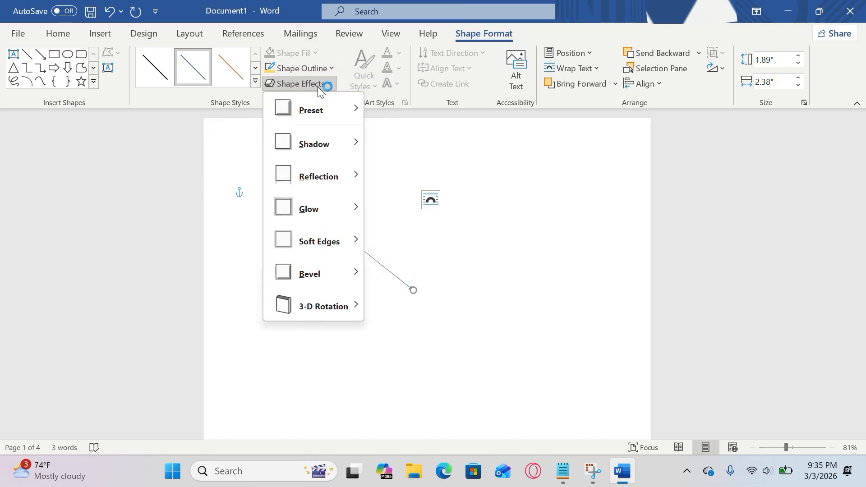
pyautogui.moveTo(331, 182)
pyautogui.click(389, 281)
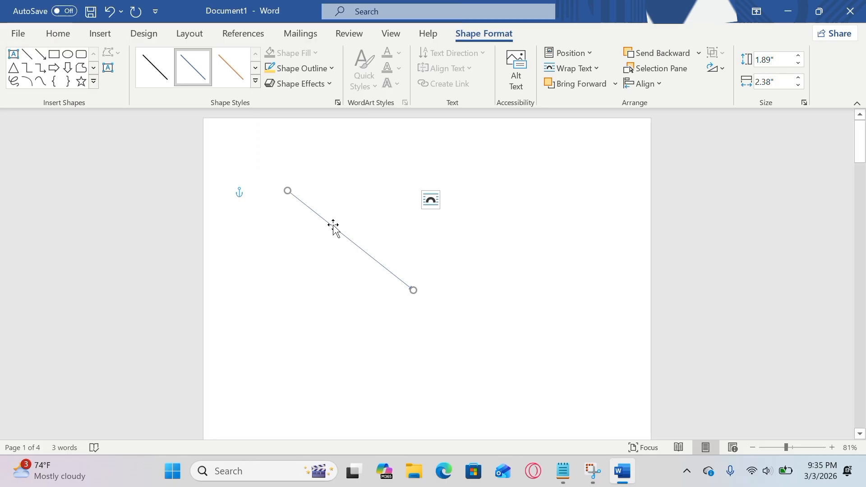
pyautogui.press('Delete')
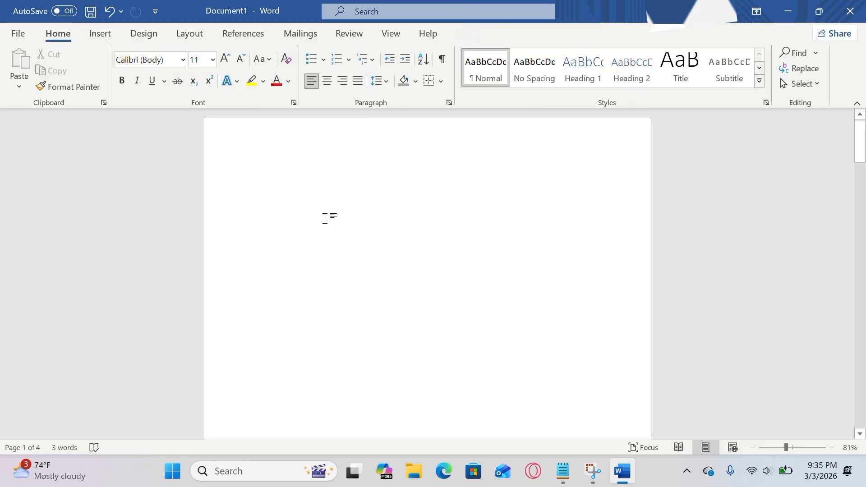
# - Insert a 1" by 1" teardrop shape near the middle of the page and enter the text "hjkkkjkkkh" in it
pyautogui.click(106, 37)
pyautogui.click(180, 56)
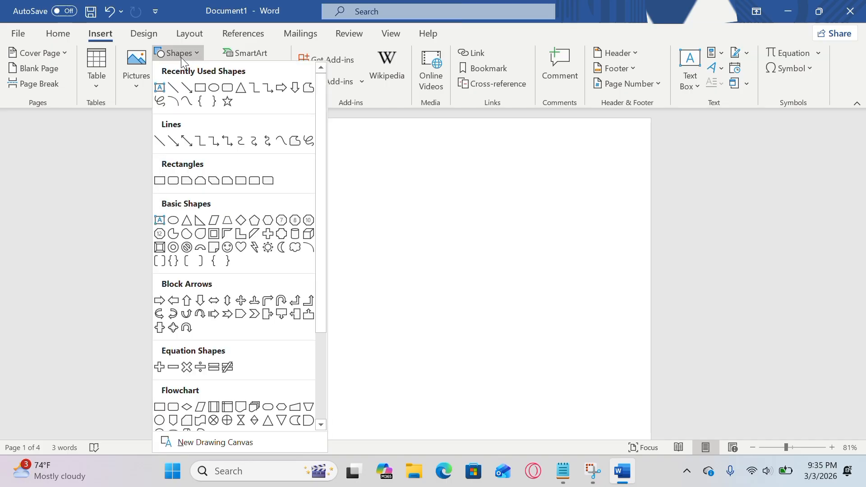
pyautogui.click(193, 235)
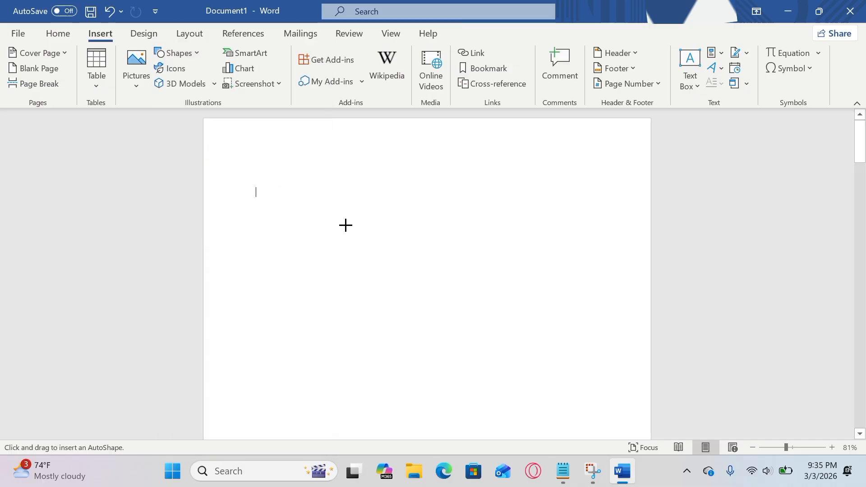
pyautogui.click(385, 244)
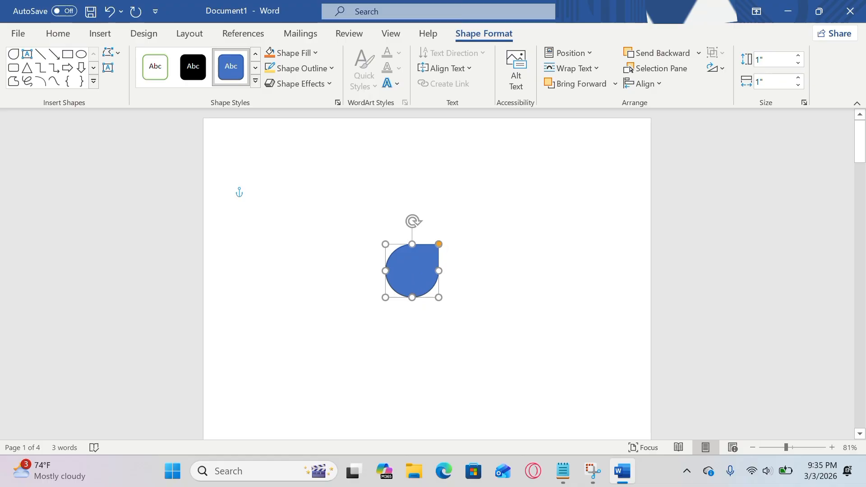
pyautogui.write('hjkkkjkkkh')
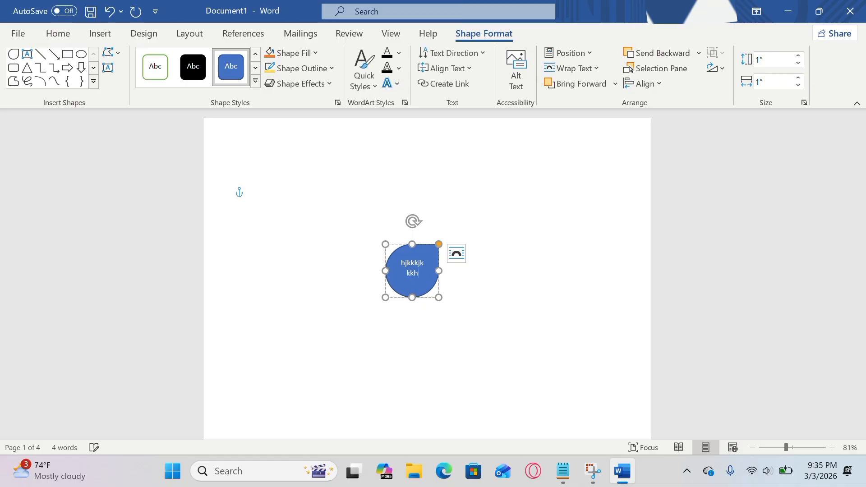
# - Clear the text in the teardrop and delete the shape
pyautogui.press('BackSpace')
pyautogui.press('BackSpace')
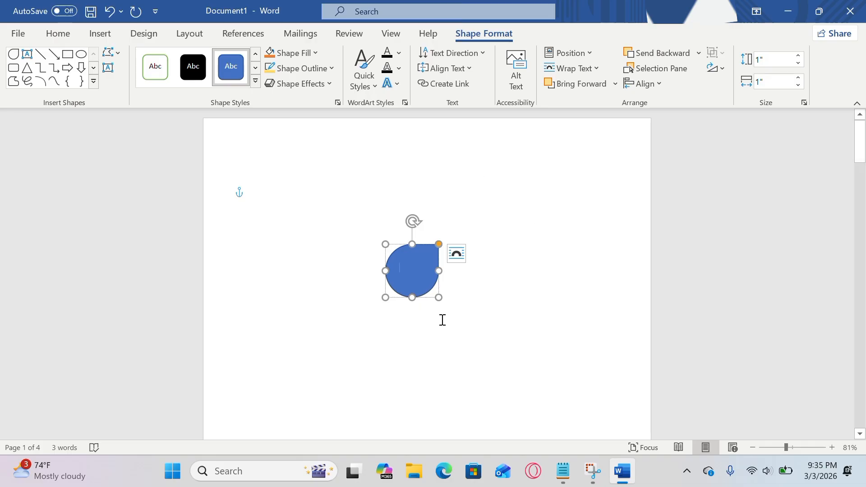
pyautogui.click(438, 279)
pyautogui.press('Delete')
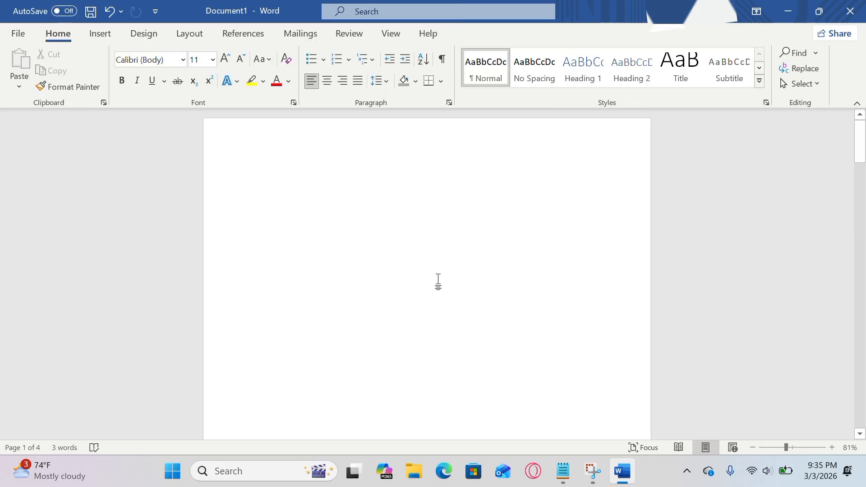
# - Draw a text box about 3.4" high and 6.38" wide across the upper page and enter "Hgjkhkhlum nm,h" in it
pyautogui.click(107, 36)
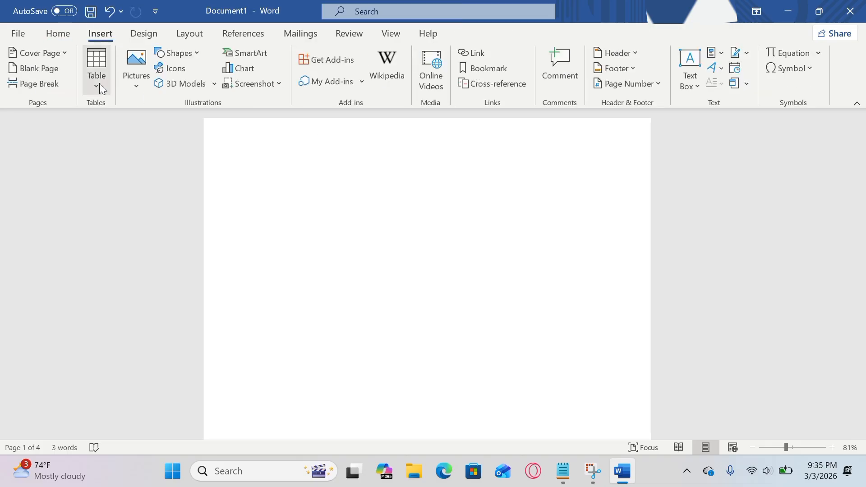
pyautogui.click(193, 51)
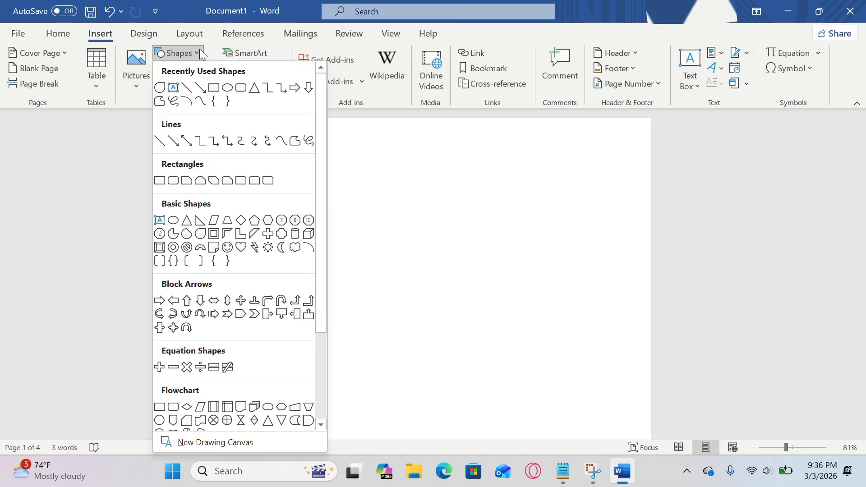
pyautogui.click(174, 89)
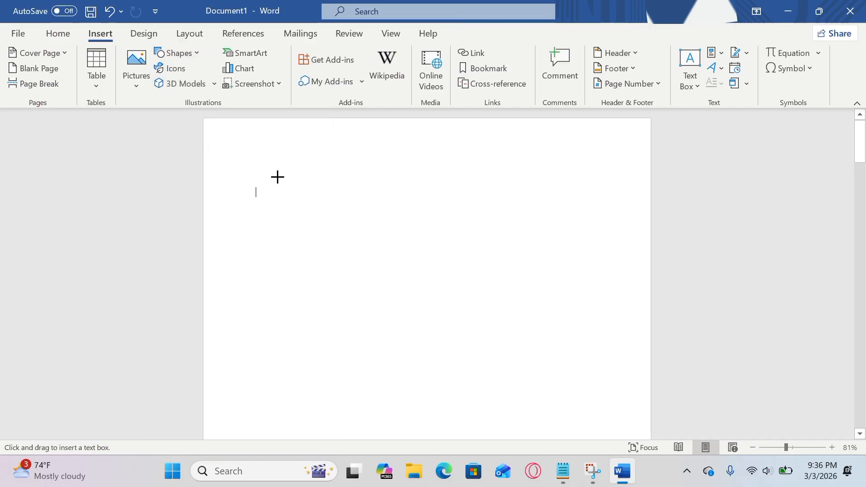
pyautogui.moveTo(256, 196)
pyautogui.mouseDown()
pyautogui.moveTo(263, 188)
pyautogui.moveTo(472, 371)
pyautogui.moveTo(593, 348)
pyautogui.moveTo(598, 368)
pyautogui.mouseUp()
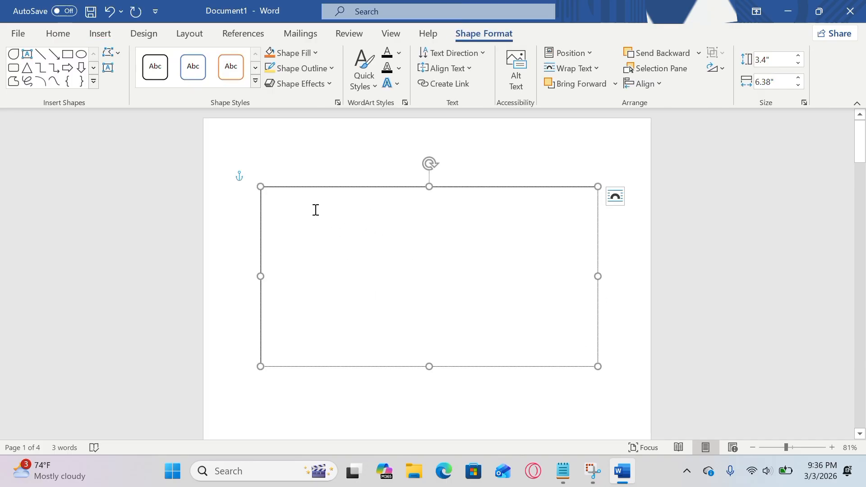
pyautogui.write('hgjkhklum nm,h')
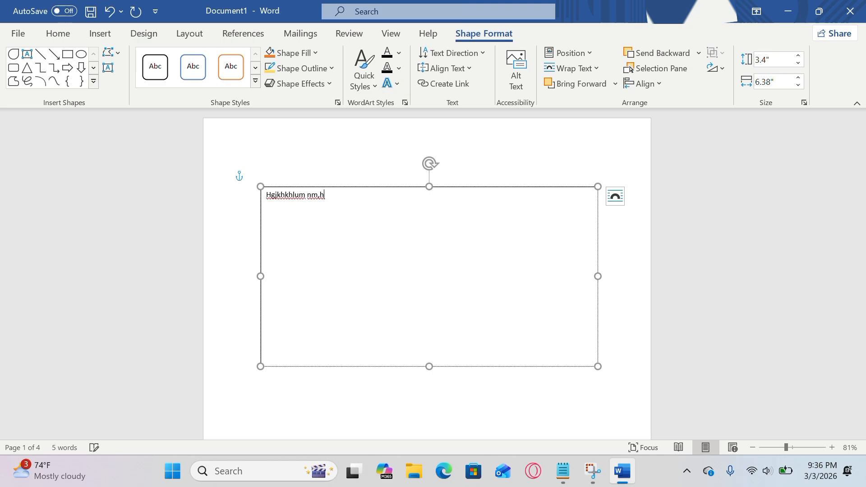
# - Clear the text box and shrink it from its upper-left corner to about 2.19" high and 3.97" wide
pyautogui.press('BackSpace')
pyautogui.press('BackSpace')
pyautogui.press('BackSpace')
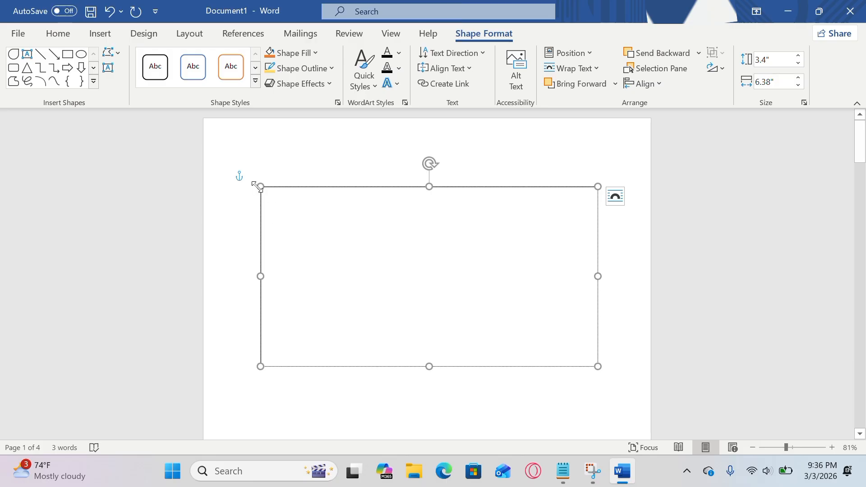
pyautogui.moveTo(260, 186); pyautogui.dragTo(387, 251)
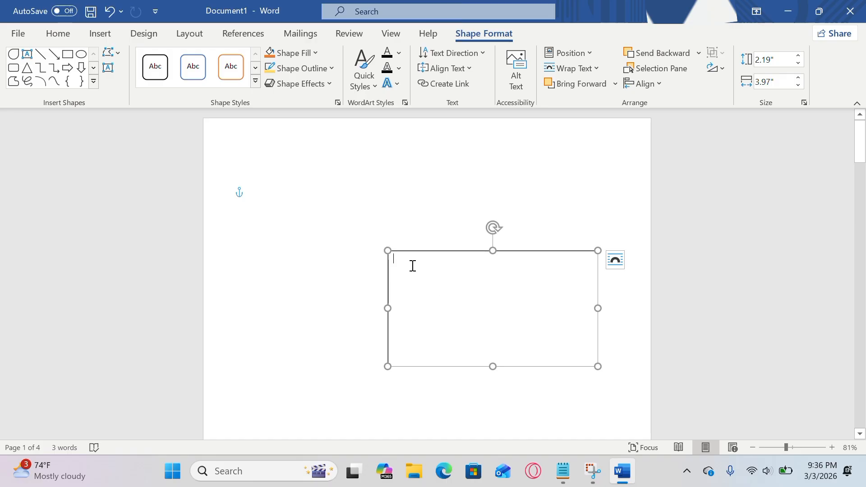
pyautogui.click(96, 34)
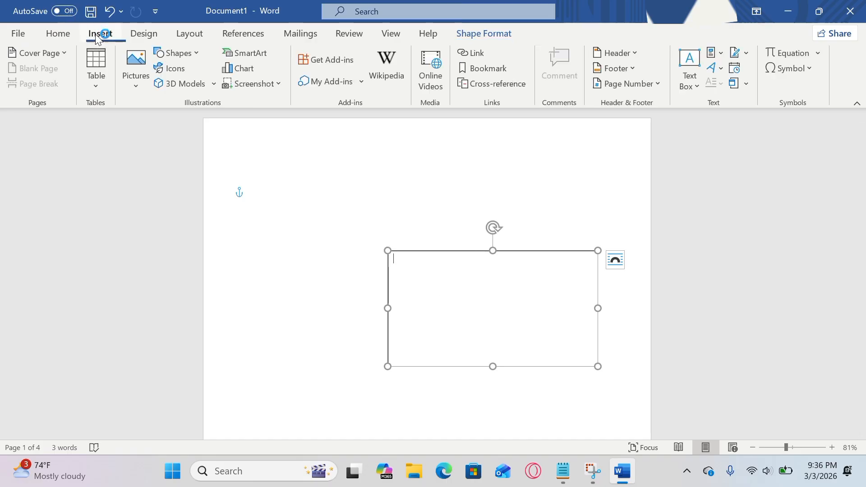
pyautogui.click(134, 83)
pyautogui.click(158, 134)
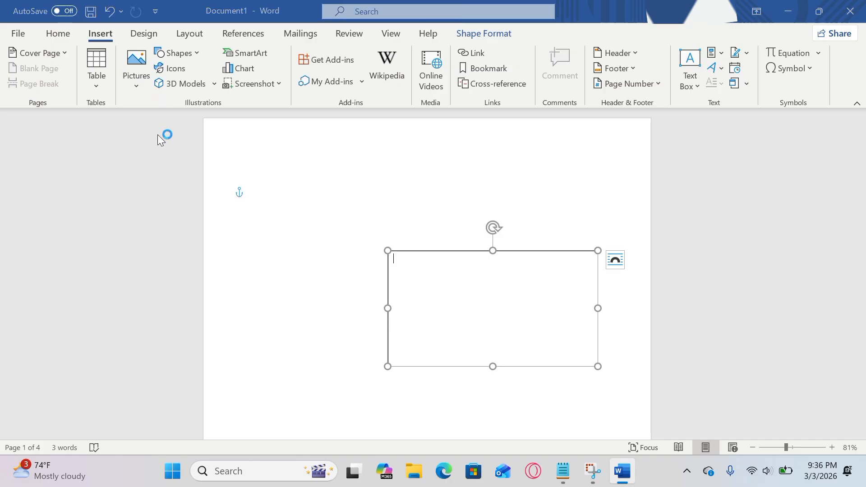
pyautogui.click(165, 134)
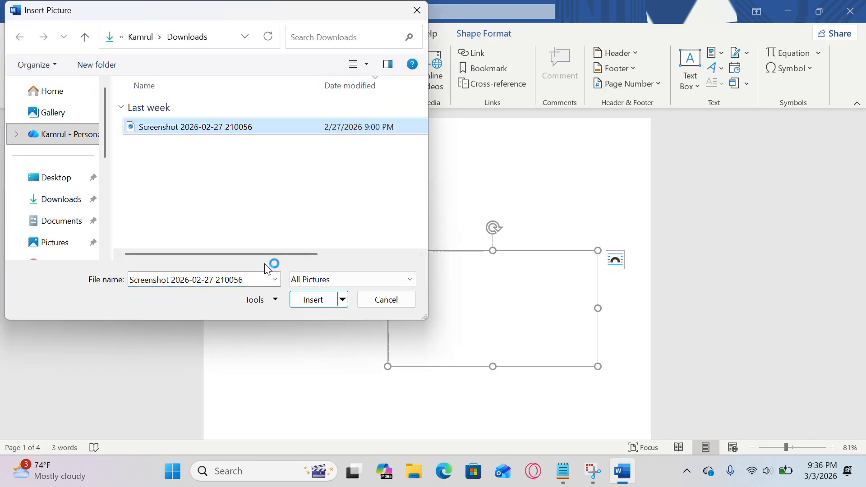
pyautogui.click(312, 300)
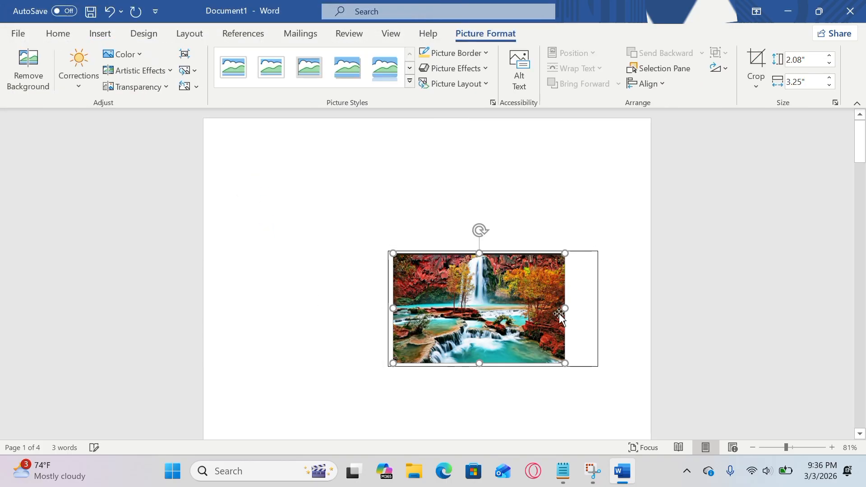
# - Try narrowing the text box around the picture and widening it again, and delete the box with its picture
pyautogui.click(596, 306)
pyautogui.moveTo(597, 306); pyautogui.dragTo(548, 307)
pyautogui.click(531, 310)
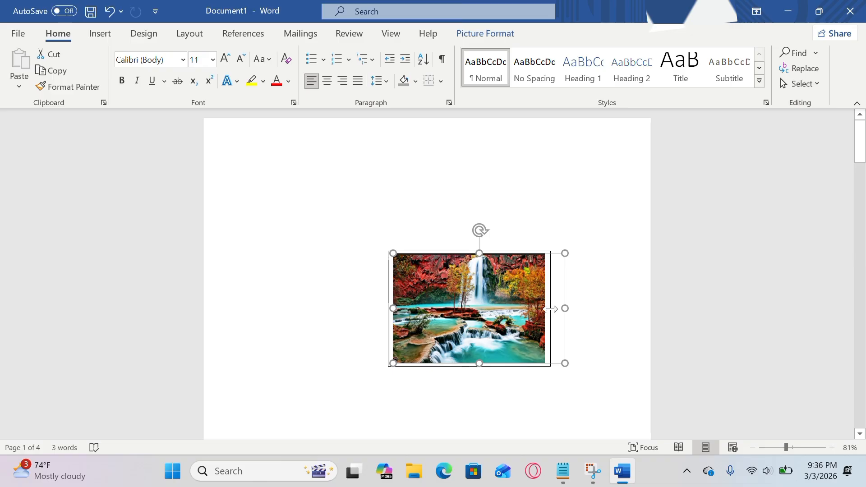
pyautogui.click(551, 309)
pyautogui.moveTo(551, 309); pyautogui.dragTo(597, 316)
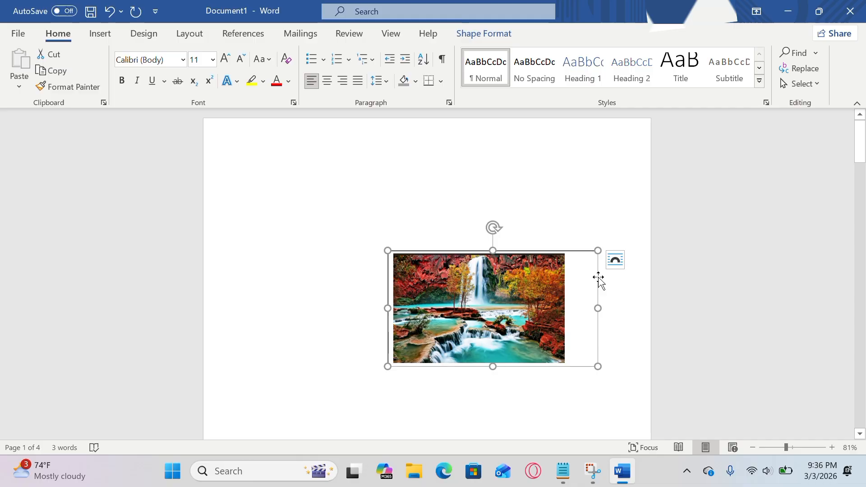
pyautogui.press('Delete')
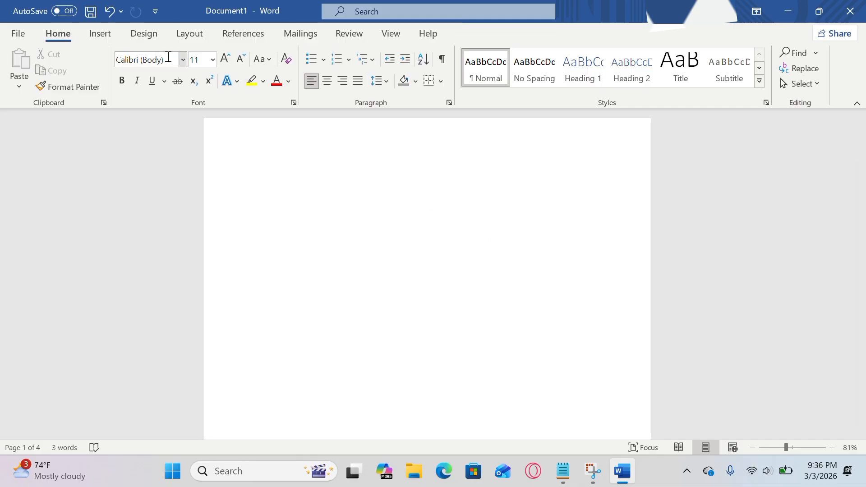
# - Browse the stock icon library and search it for "smile"
pyautogui.click(109, 39)
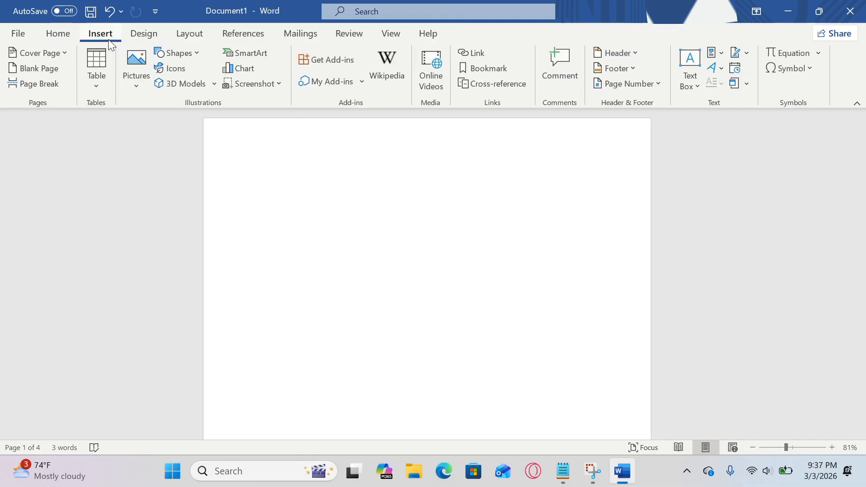
pyautogui.click(188, 56)
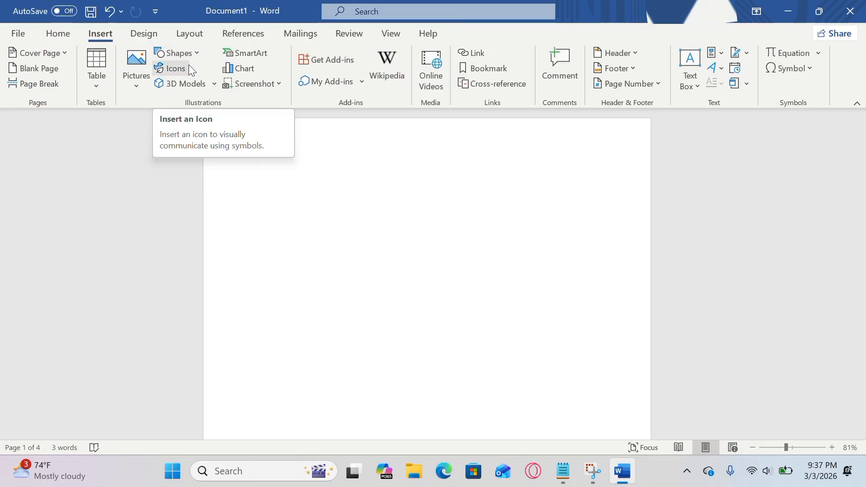
pyautogui.click(190, 67)
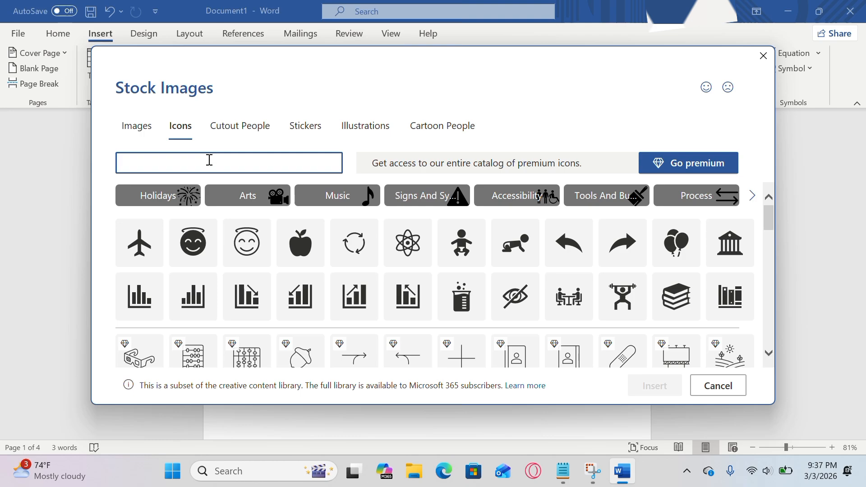
pyautogui.scroll(-5, 341, 260)
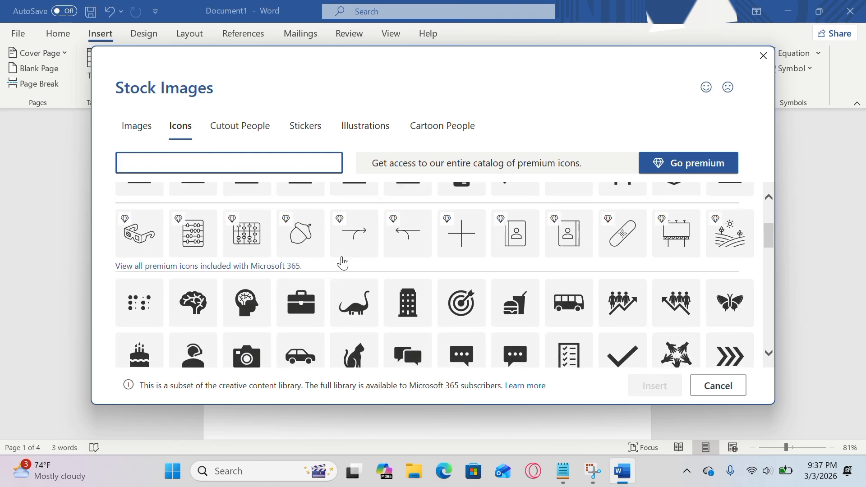
pyautogui.scroll(-2, 343, 262)
pyautogui.scroll(8, 343, 262)
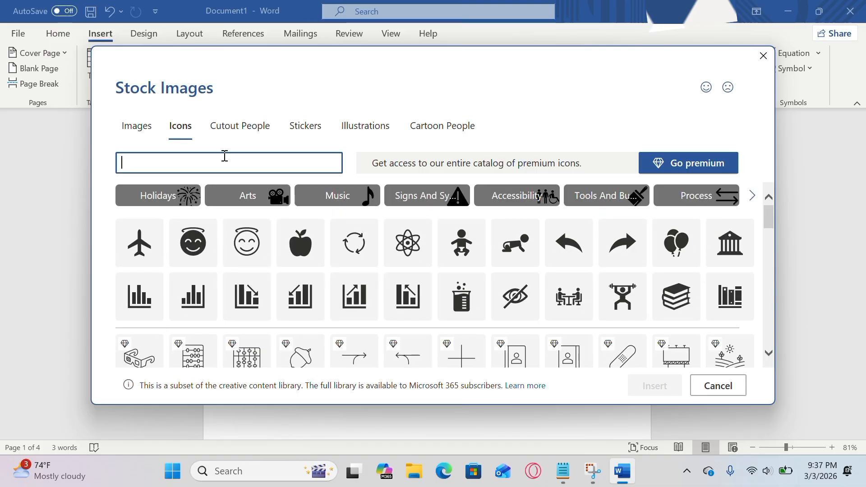
pyautogui.write('mile')
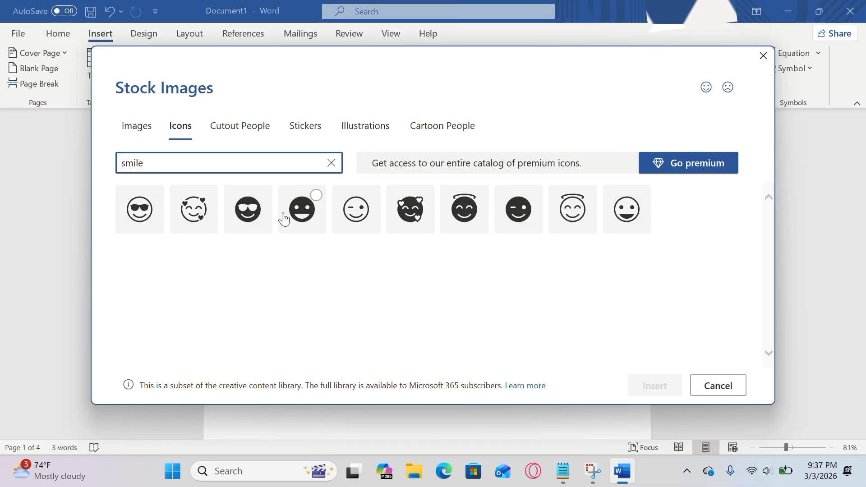
# - Close the stock icon library and view the available sources for inserting 3D models
pyautogui.click(767, 61)
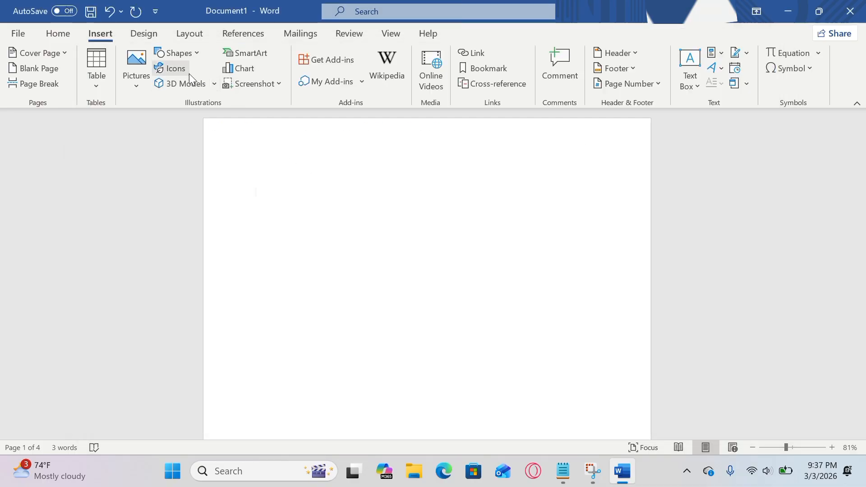
pyautogui.click(215, 85)
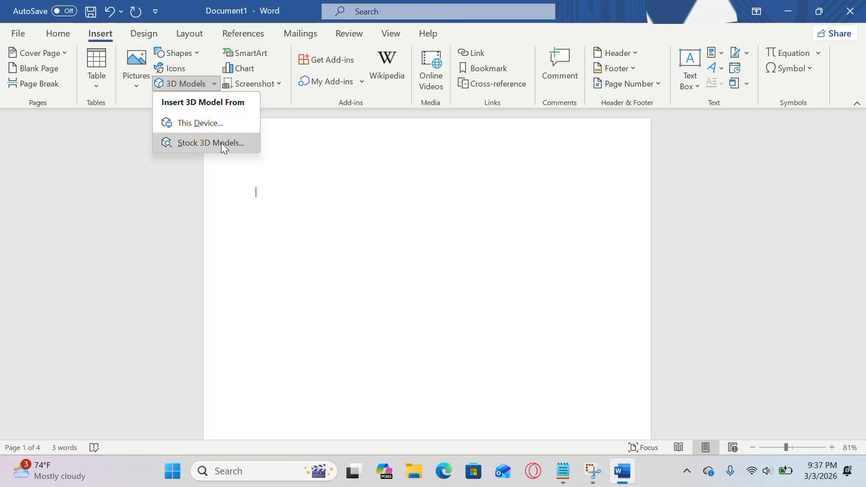
# - Insert a Vertical Box List SmartArt graphic into the blank page
pyautogui.click(266, 53)
pyautogui.click(266, 54)
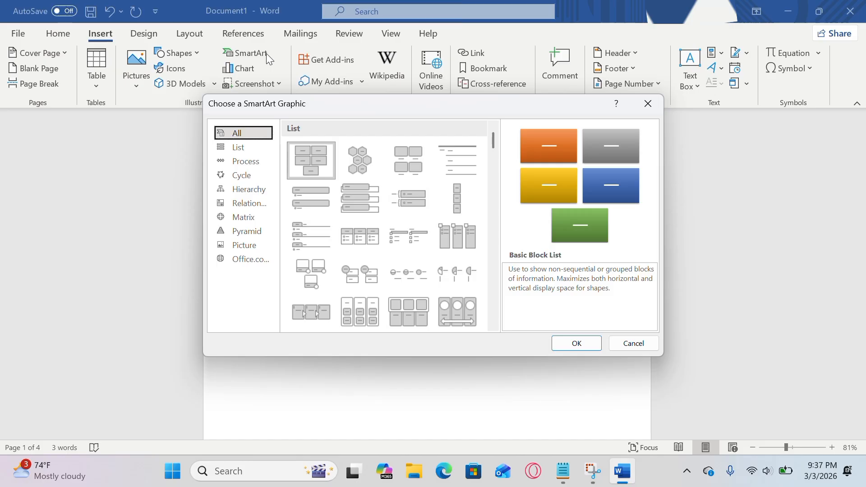
pyautogui.scroll(-10, 316, 208)
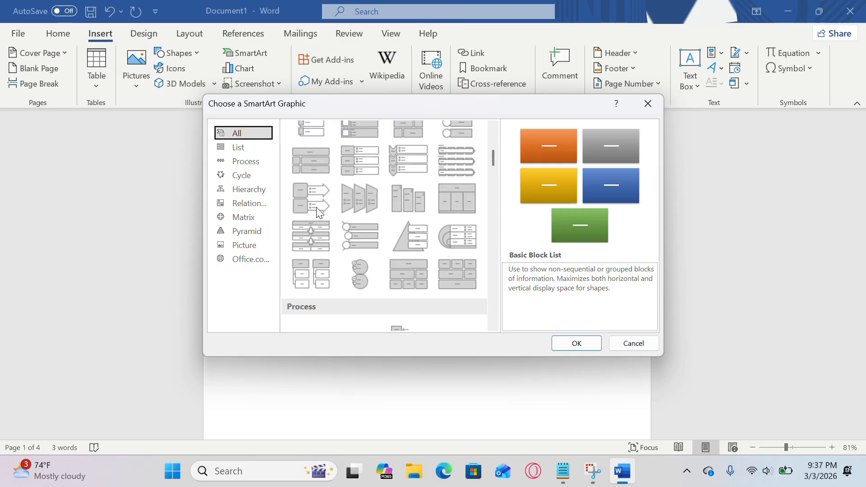
pyautogui.scroll(10, 317, 211)
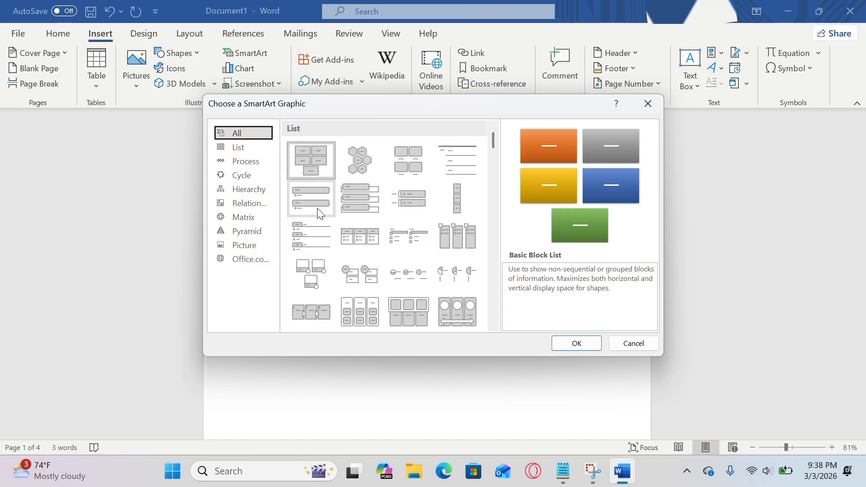
pyautogui.click(372, 204)
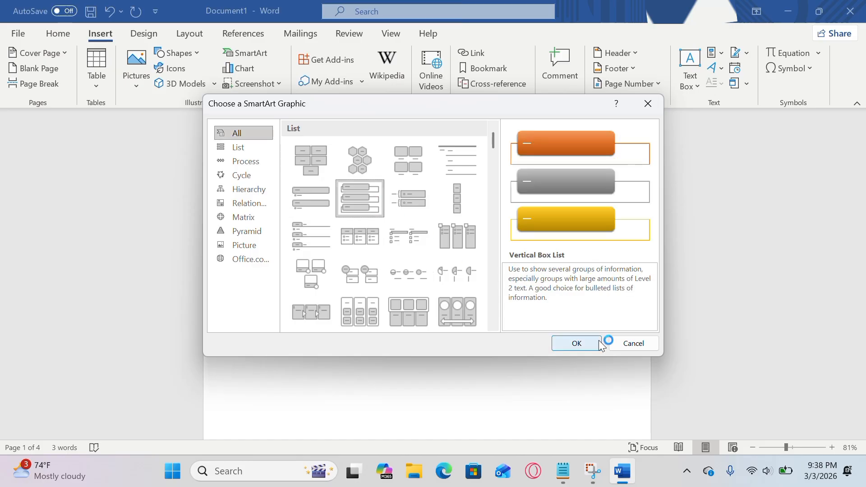
pyautogui.click(583, 339)
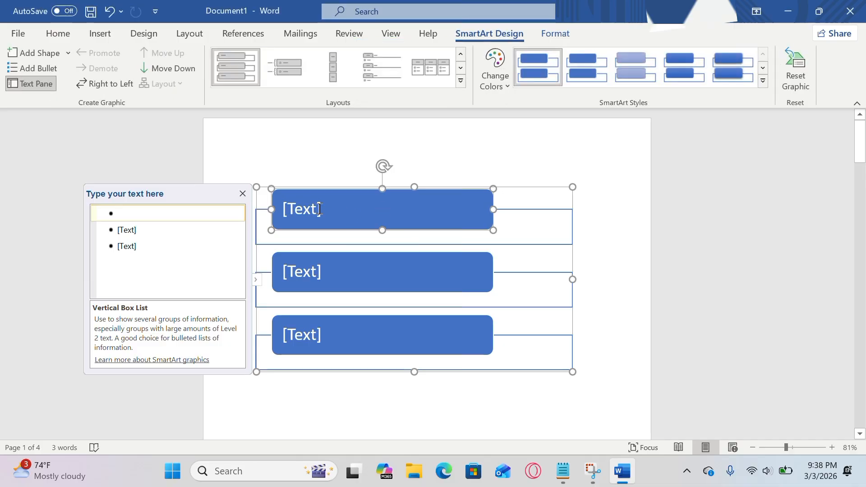
# - Try entering sample text in the first box of the SmartArt graphic and erase it
pyautogui.click(326, 210)
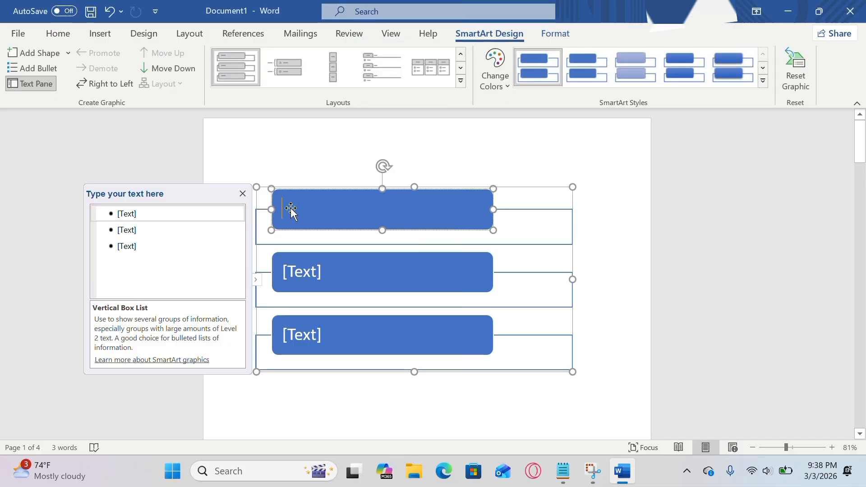
pyautogui.write('Hsdsfdfg')
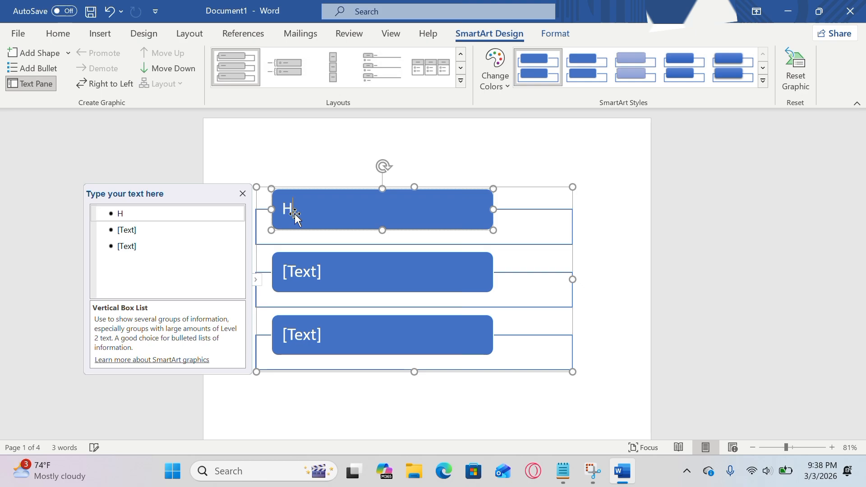
pyautogui.press('BackSpace')
pyautogui.press('BackSpace')
pyautogui.press('BackSpace')
pyautogui.press('BackSpace')
pyautogui.press('BackSpace')
pyautogui.press('BackSpace')
pyautogui.press('BackSpace')
pyautogui.press('BackSpace')
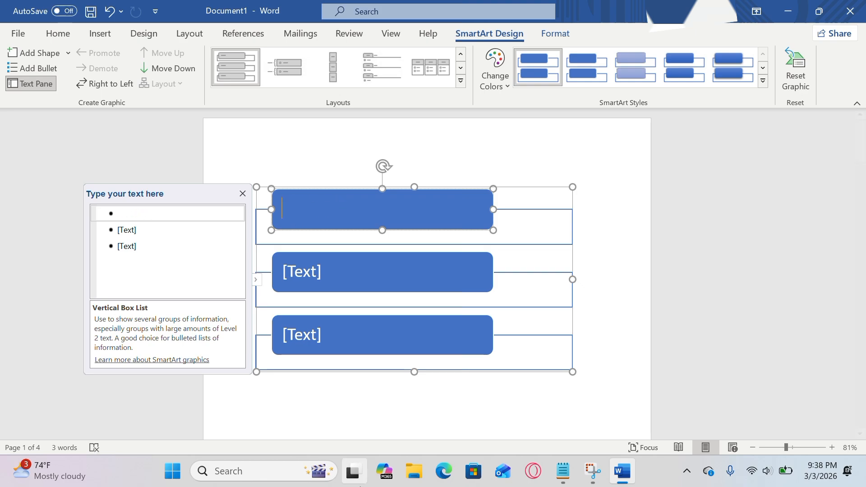
# - Select the whole SmartArt graphic by its frame and delete it from the page
pyautogui.click(342, 283)
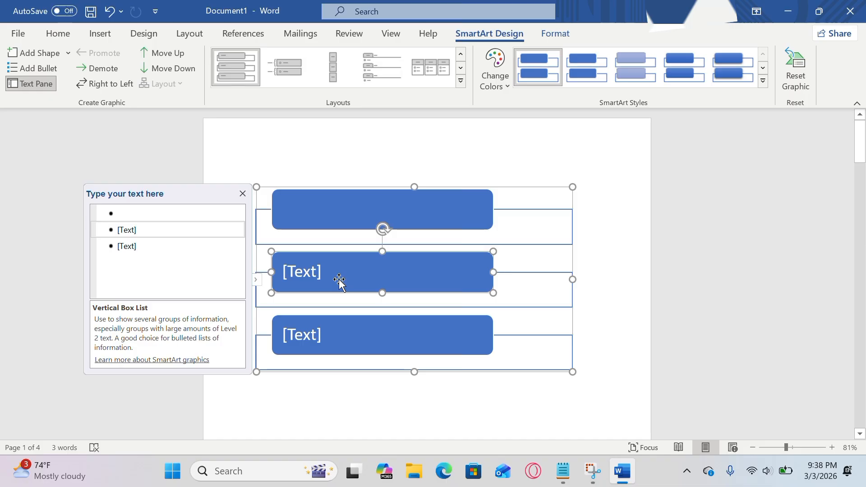
pyautogui.click(571, 230)
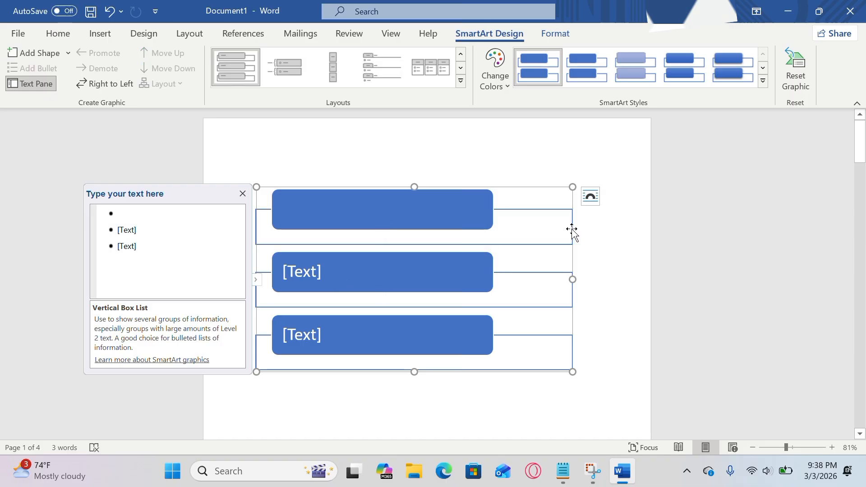
pyautogui.press('Delete')
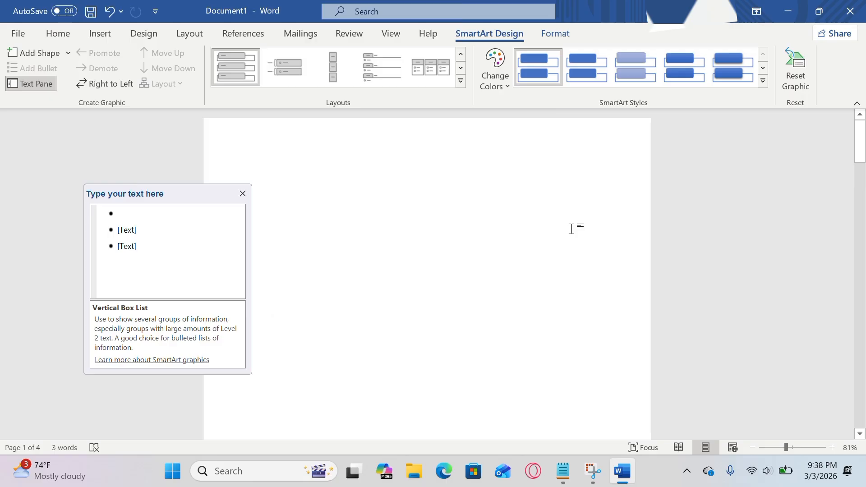
# - Preview the Line, Pie, Bar, Area, X Y (Scatter), Map and Column chart types available for insertion
pyautogui.click(101, 34)
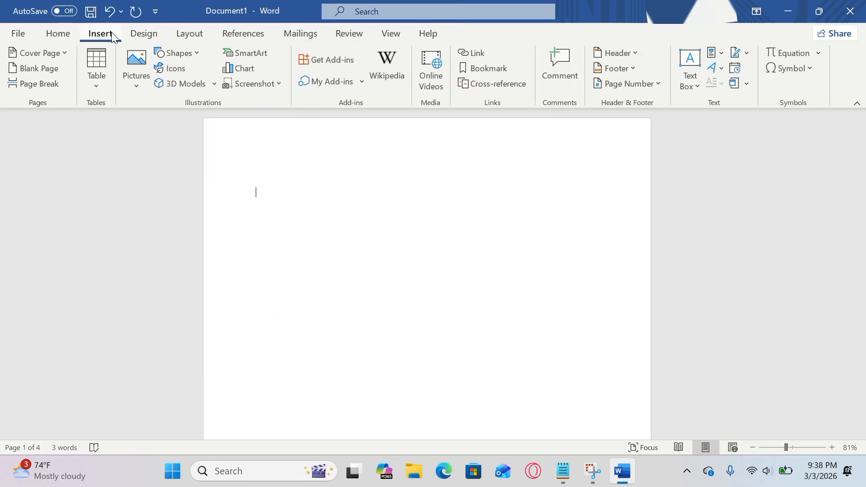
pyautogui.click(253, 70)
pyautogui.moveTo(337, 177)
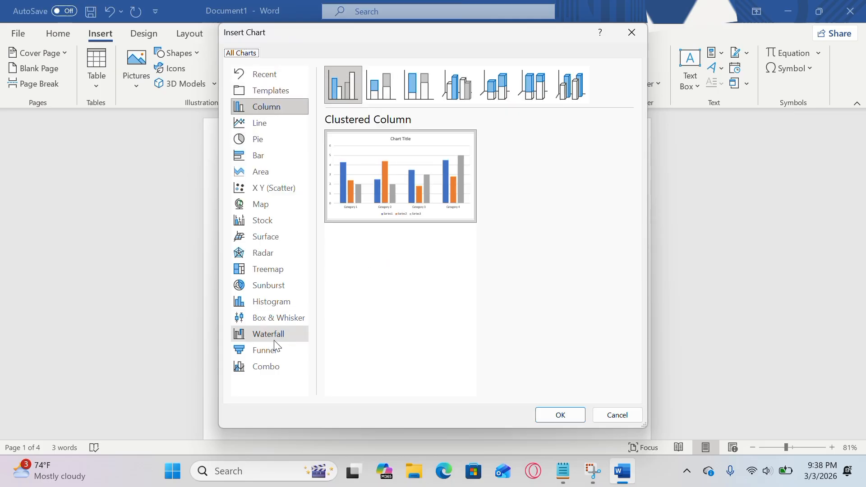
pyautogui.click(276, 127)
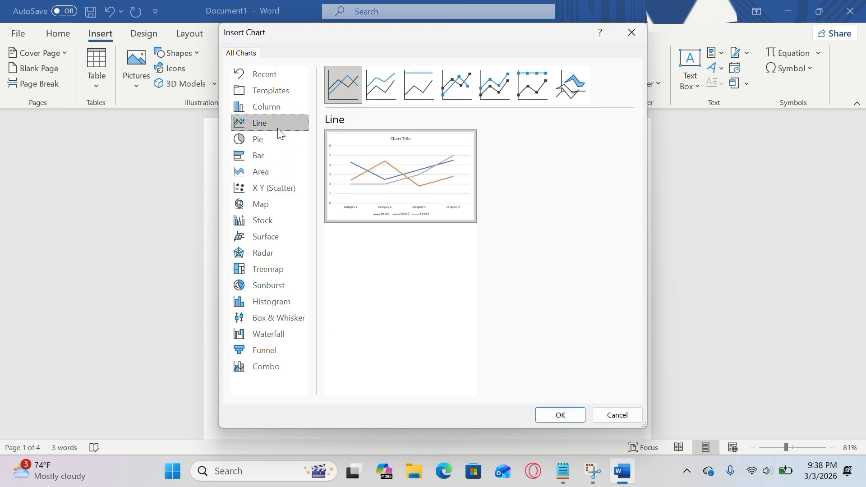
pyautogui.click(275, 139)
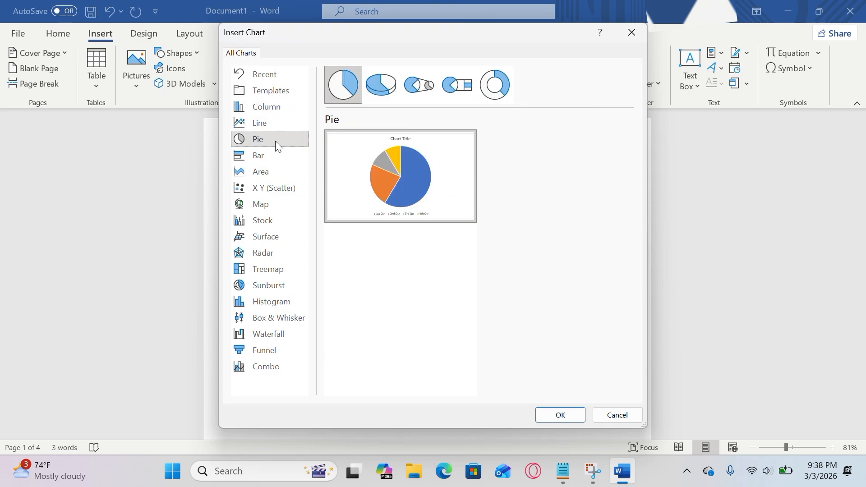
pyautogui.click(273, 157)
pyautogui.click(270, 174)
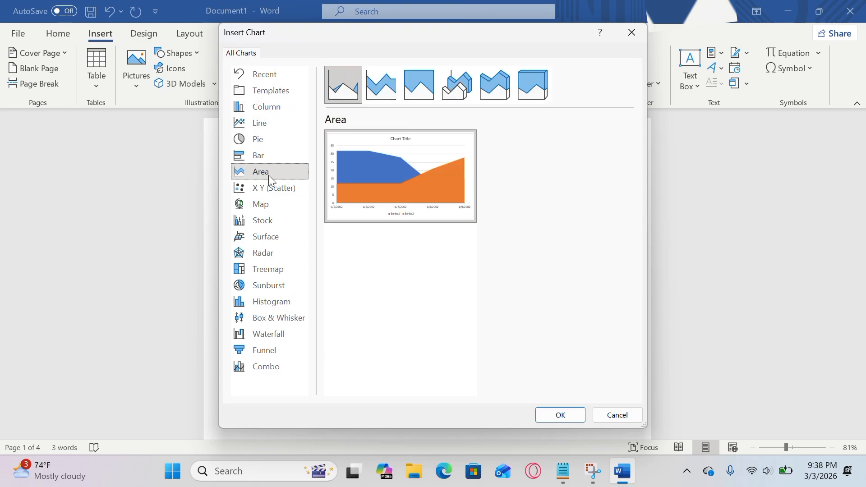
pyautogui.click(272, 189)
pyautogui.click(273, 206)
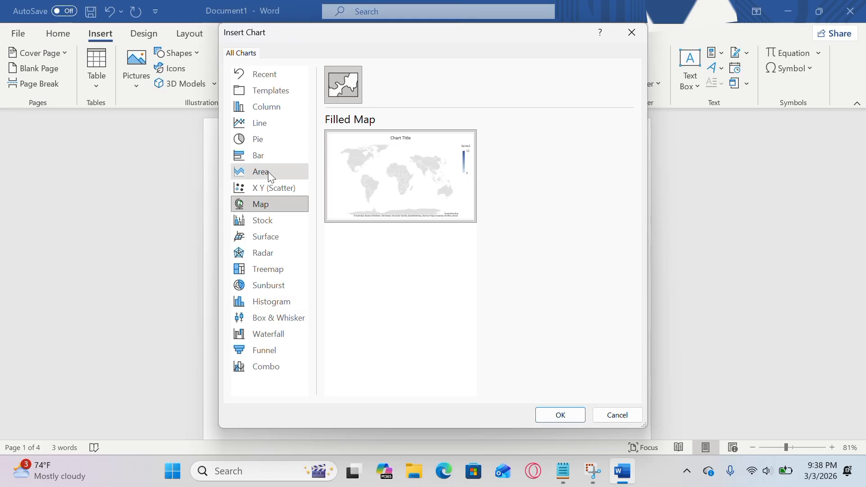
pyautogui.click(277, 110)
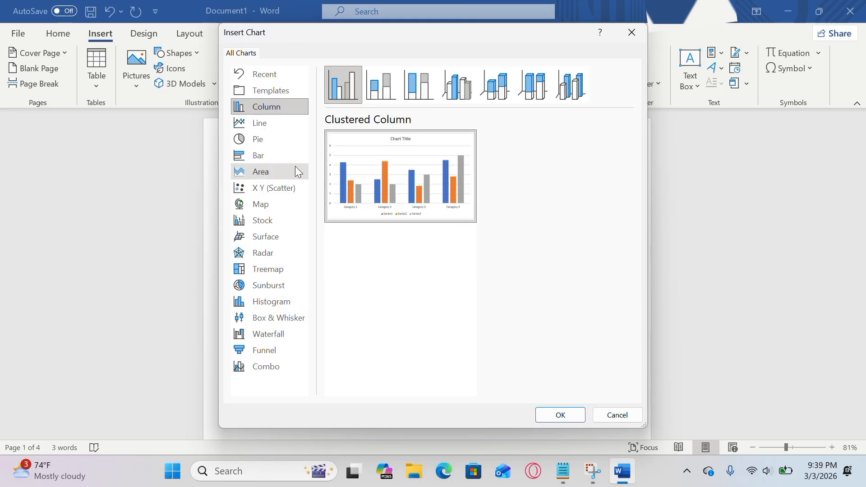
# - Insert a 3-D Pie chart into the page
pyautogui.click(258, 141)
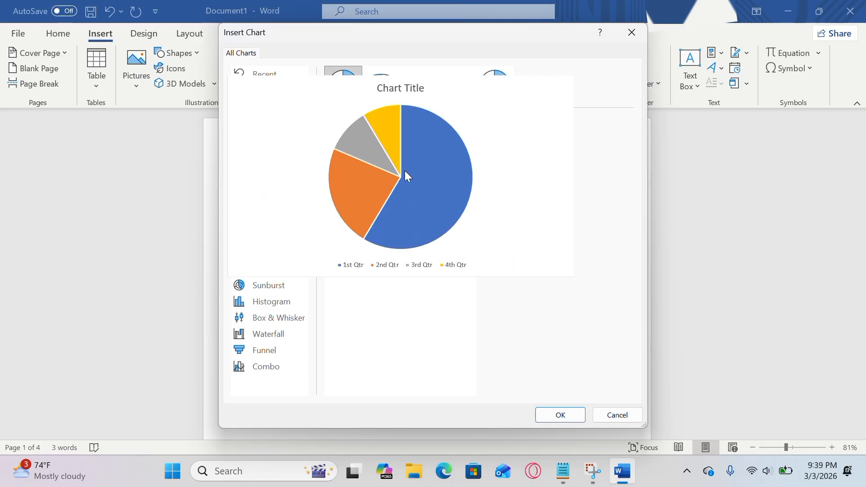
pyautogui.click(389, 92)
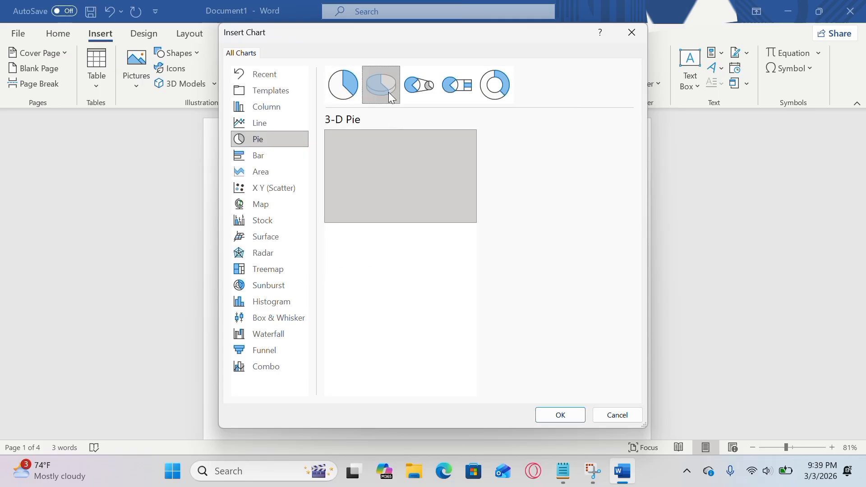
pyautogui.click(548, 416)
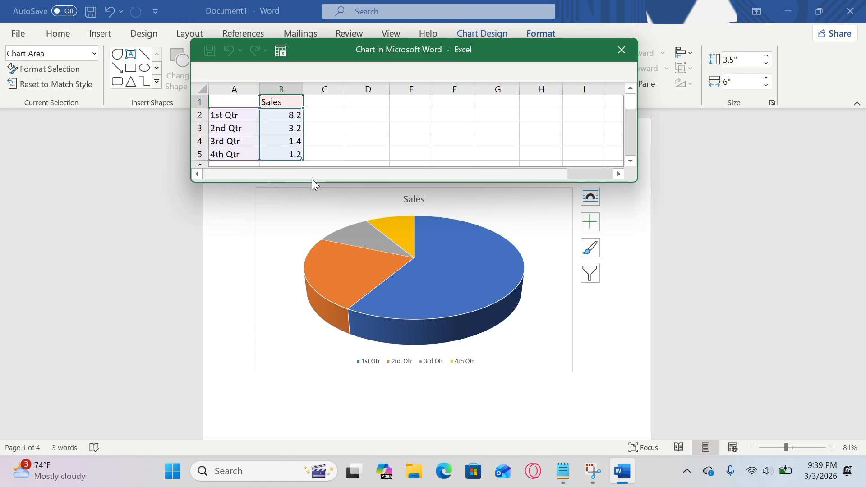
# - Rename the first category in the chart's data sheet to "bird" and set its sales value to 20000
pyautogui.moveTo(260, 107); pyautogui.dragTo(244, 117)
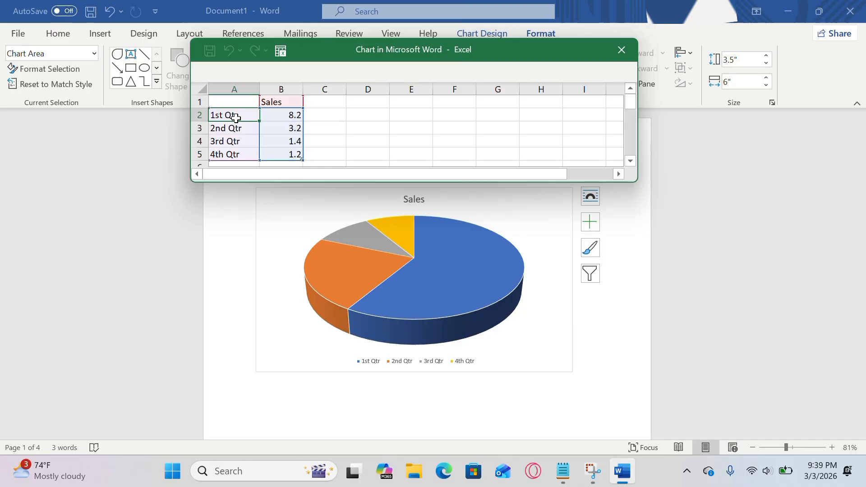
pyautogui.write('kh')
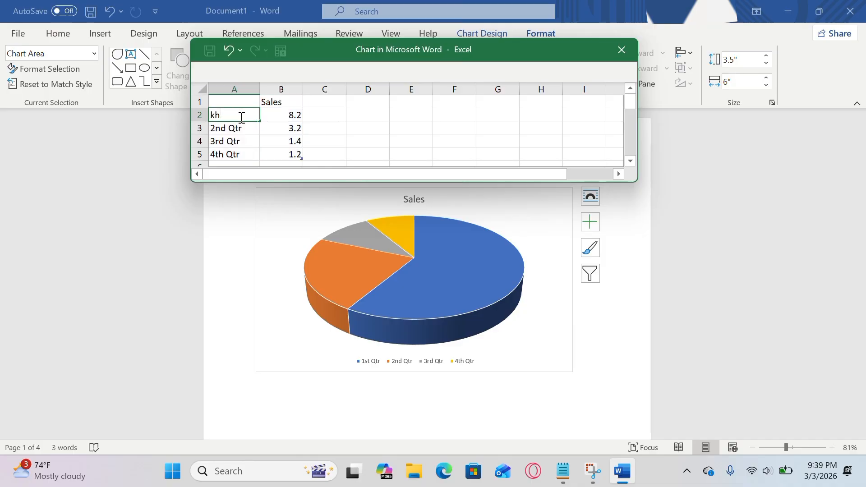
pyautogui.press('BackSpace')
pyautogui.click(292, 115)
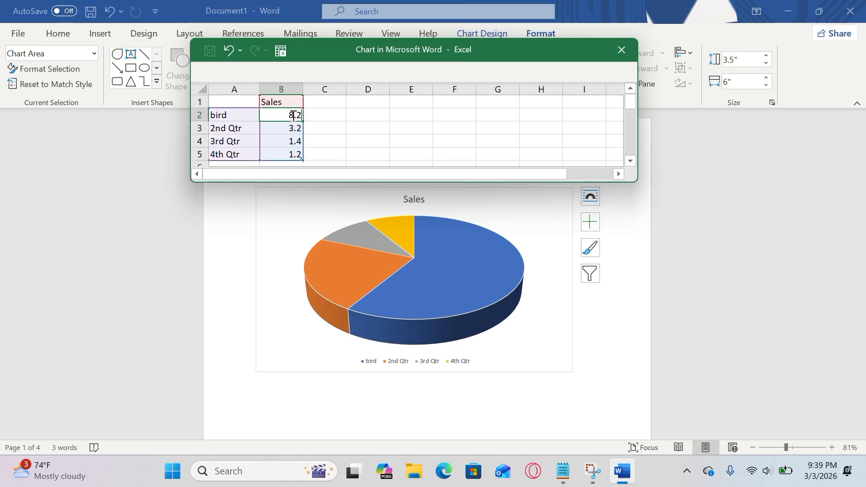
pyautogui.write('20000')
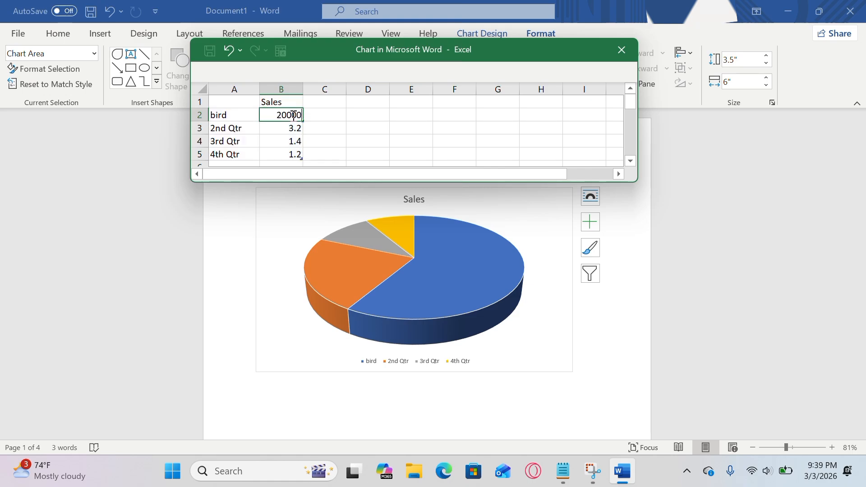
# - Set the sales values of 2nd Qtr to 1000 and 3rd Qtr to 5009, and close the chart's data sheet
pyautogui.click(243, 131)
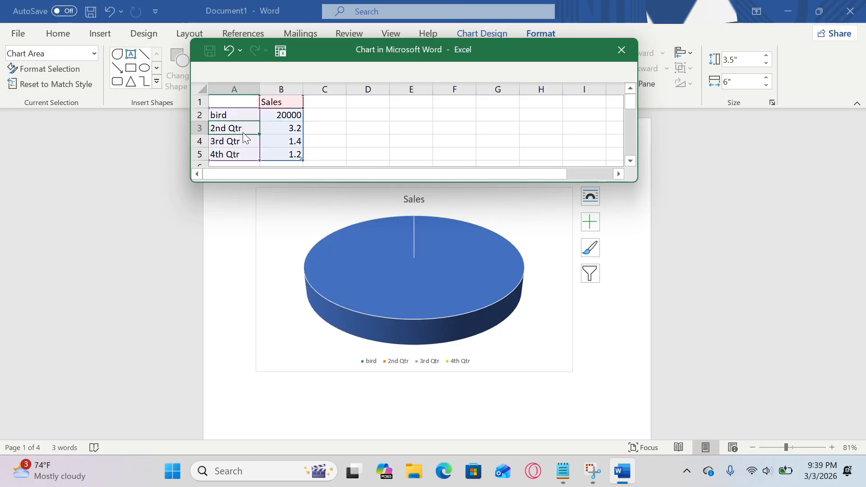
pyautogui.click(288, 131)
pyautogui.doubleClick(291, 131)
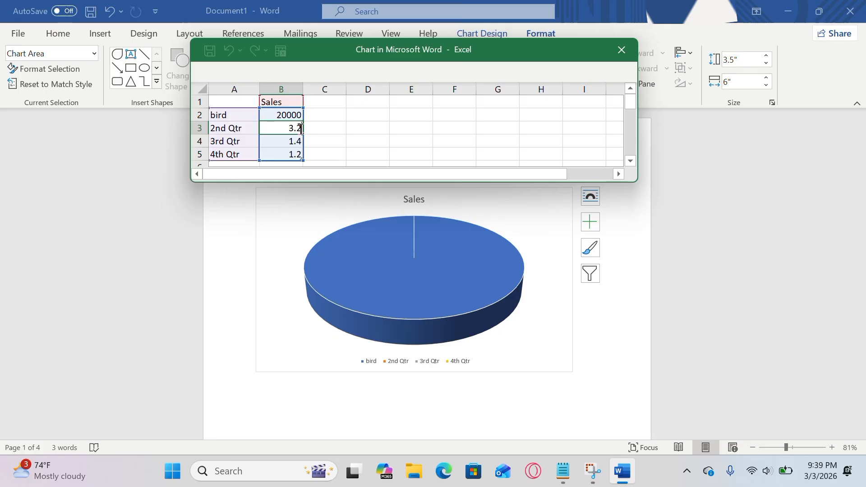
pyautogui.press('BackSpace')
pyautogui.press('BackSpace')
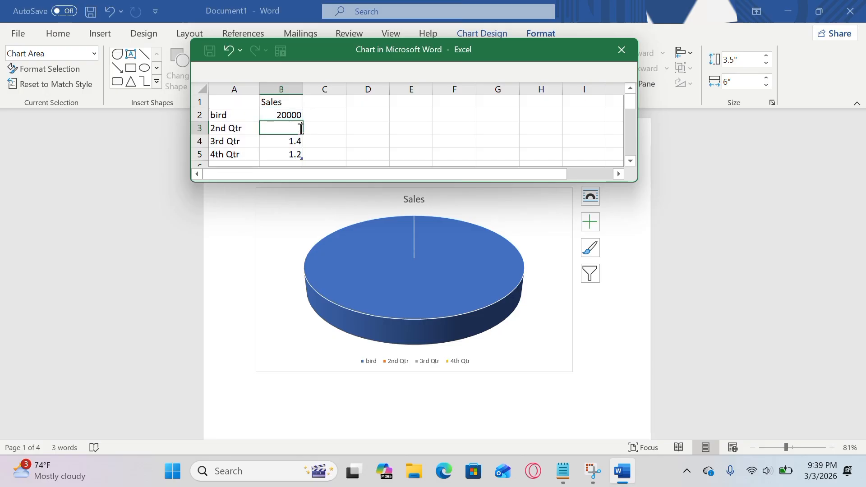
pyautogui.write('1000')
pyautogui.press('Return')
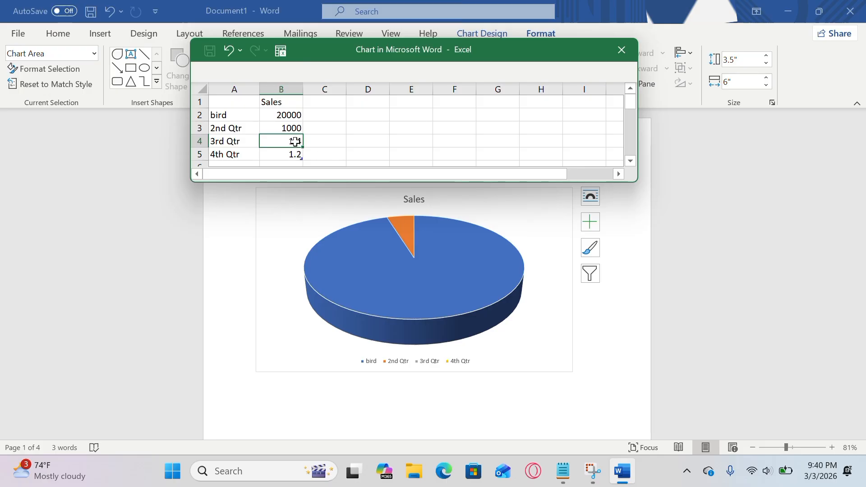
pyautogui.write('5009')
pyautogui.press('Return')
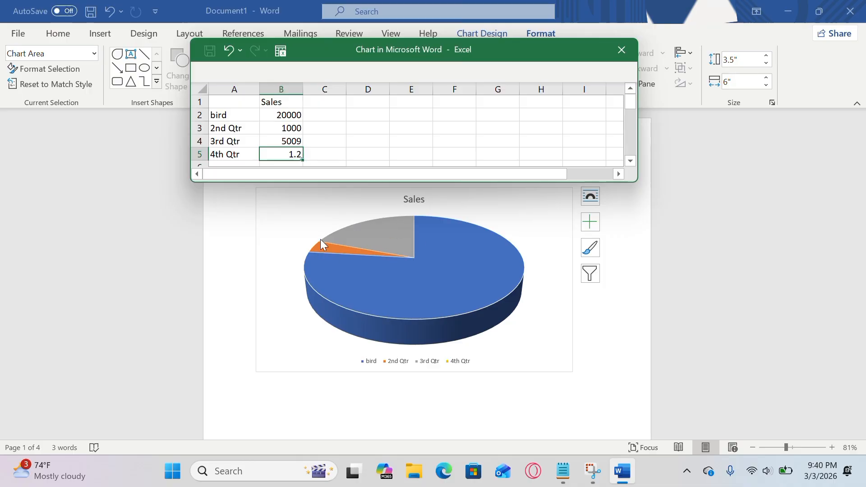
pyautogui.click(632, 56)
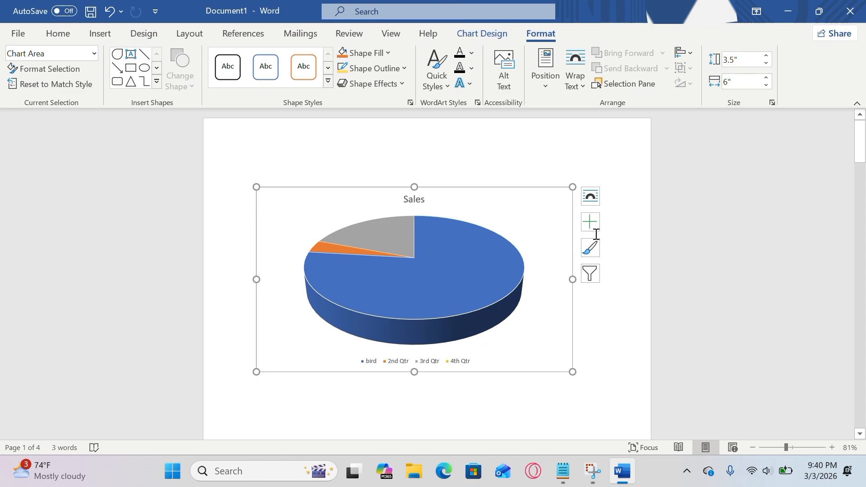
# - View the pie chart's layout and title placement options, and turn its data labels on and off again
pyautogui.click(594, 227)
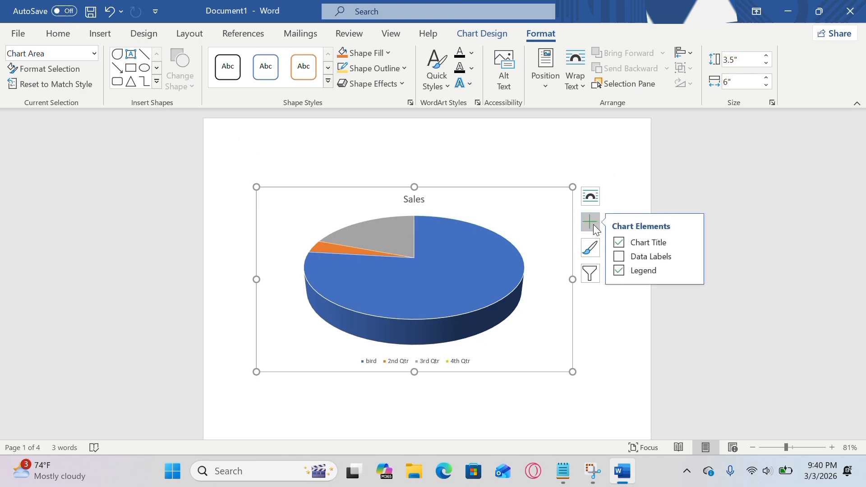
pyautogui.click(592, 195)
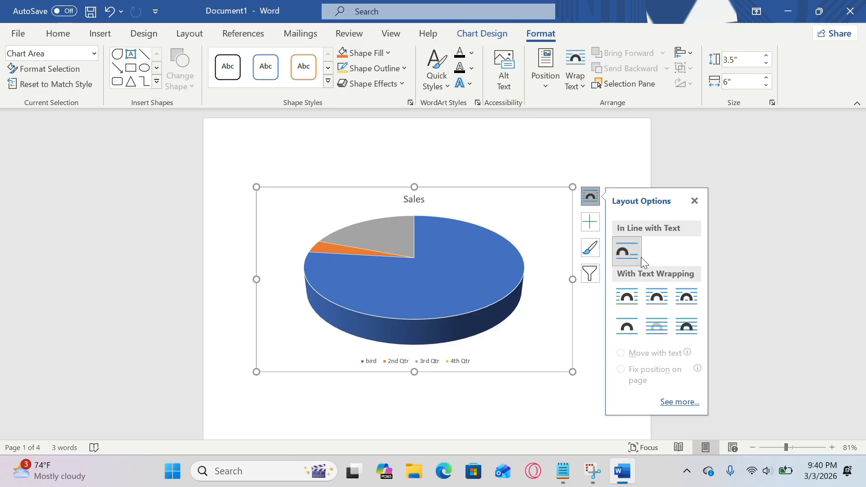
pyautogui.click(596, 223)
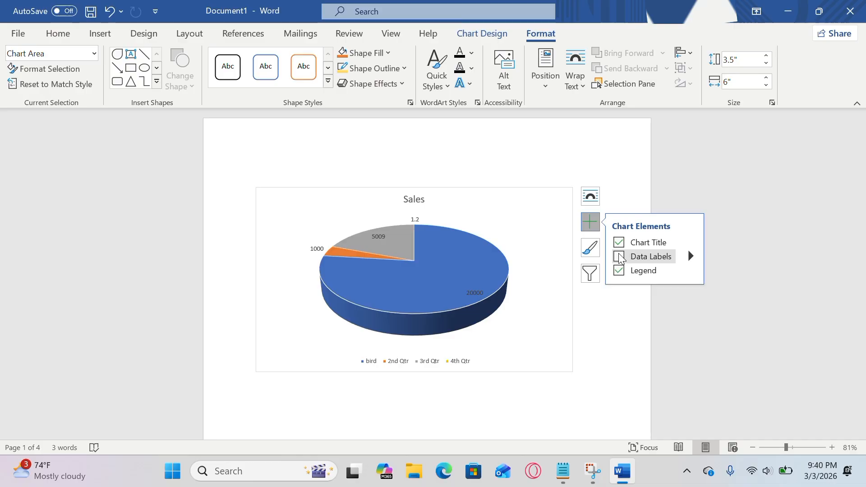
pyautogui.click(619, 257)
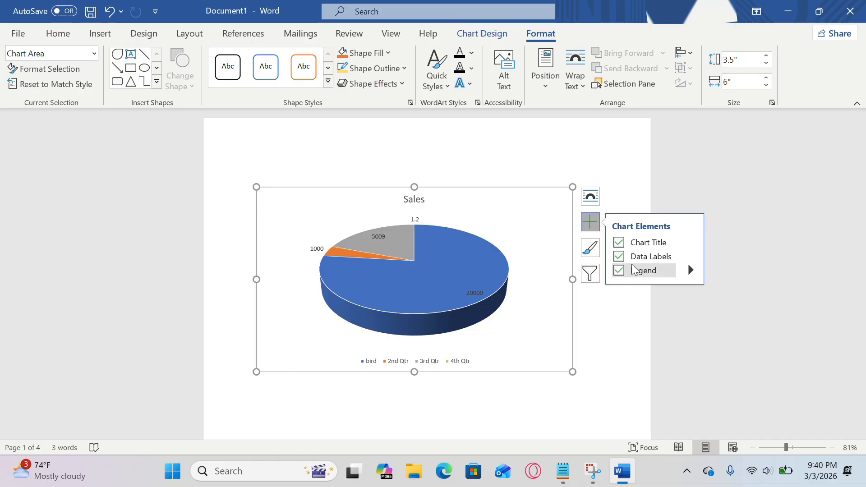
pyautogui.click(618, 258)
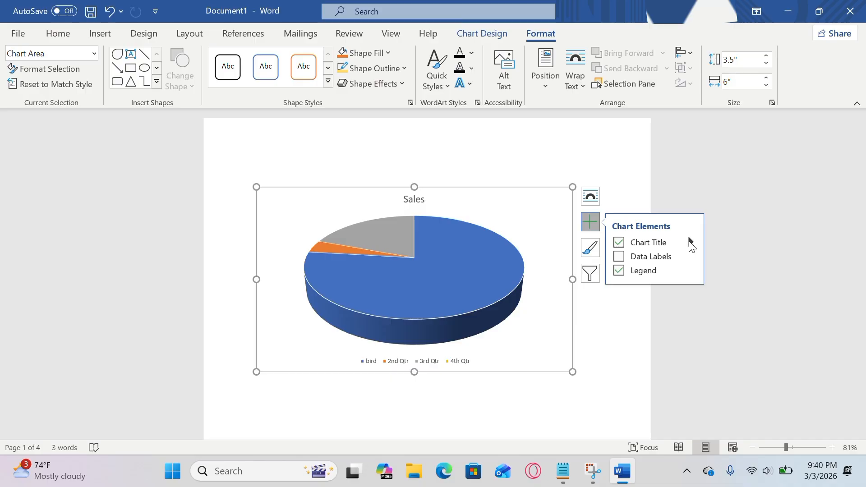
pyautogui.click(690, 244)
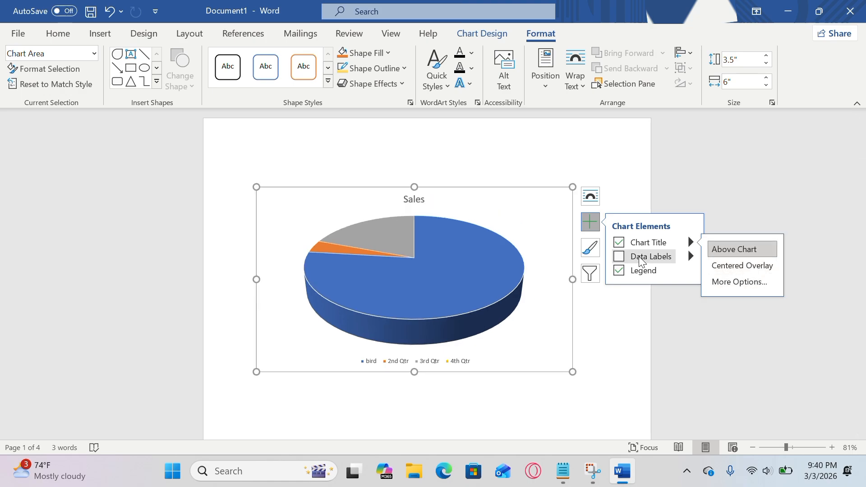
# - Change the pie chart's title to "Nature", and delete the chart from the page
pyautogui.click(424, 200)
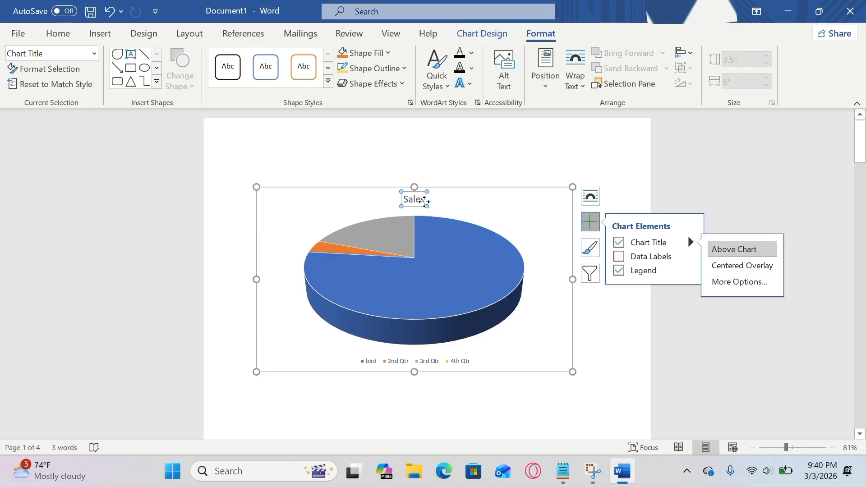
pyautogui.press('Escape')
pyautogui.hotkey('ctrl', 'z')
pyautogui.press('BackSpace')
pyautogui.press('BackSpace')
pyautogui.press('BackSpace')
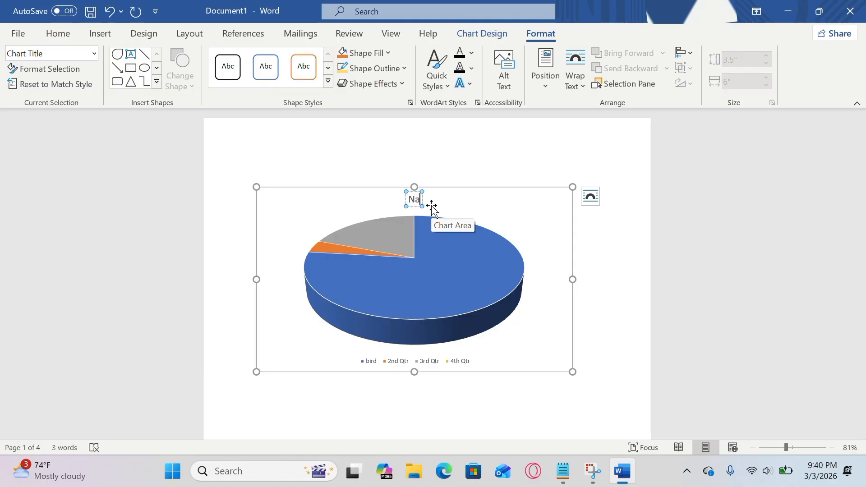
pyautogui.write('Nature')
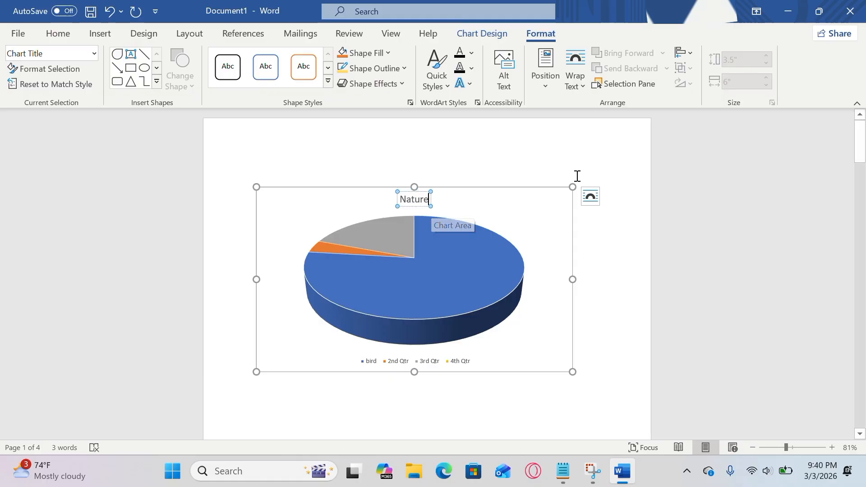
pyautogui.click(548, 208)
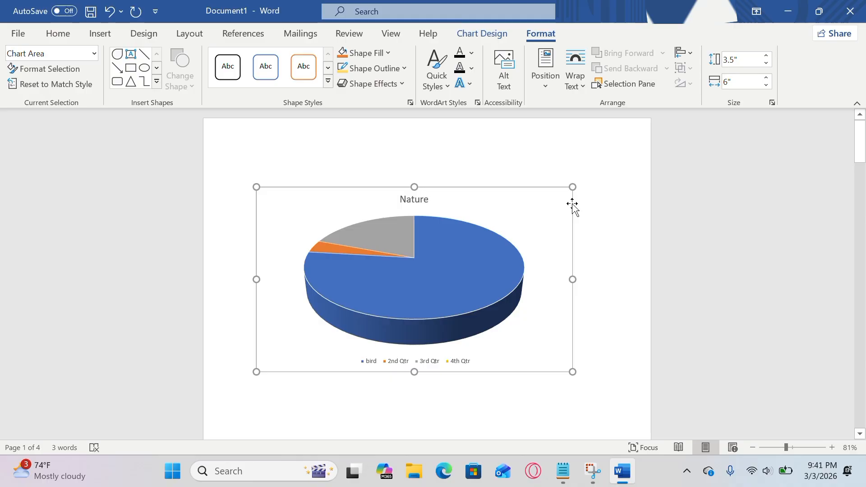
pyautogui.press('Delete')
# - View the Office Add-ins store and the Bookmark dialog, closing each without adding anything
pyautogui.click(102, 34)
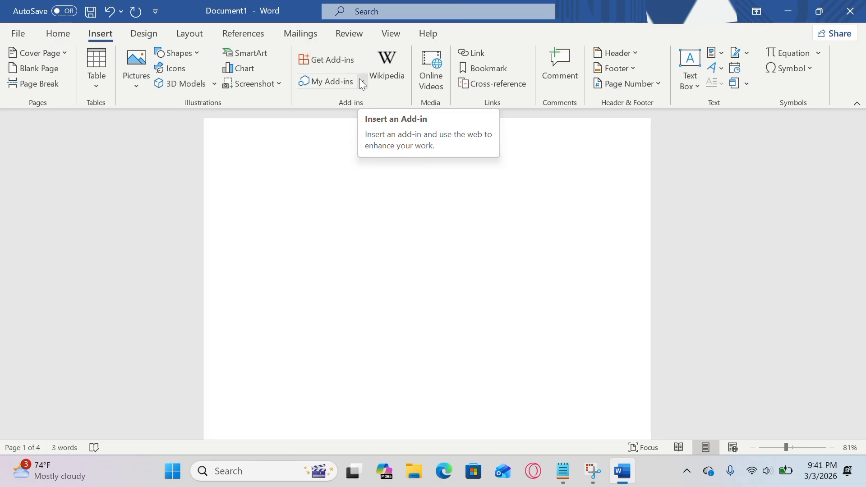
pyautogui.click(341, 63)
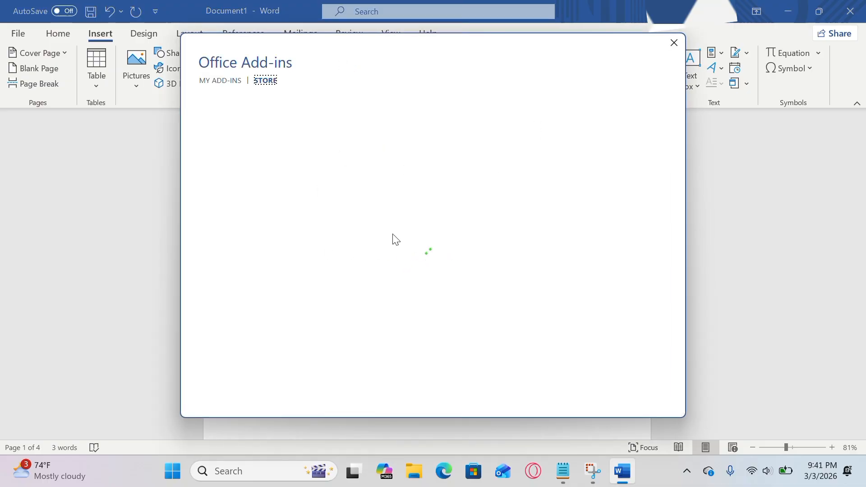
pyautogui.click(673, 43)
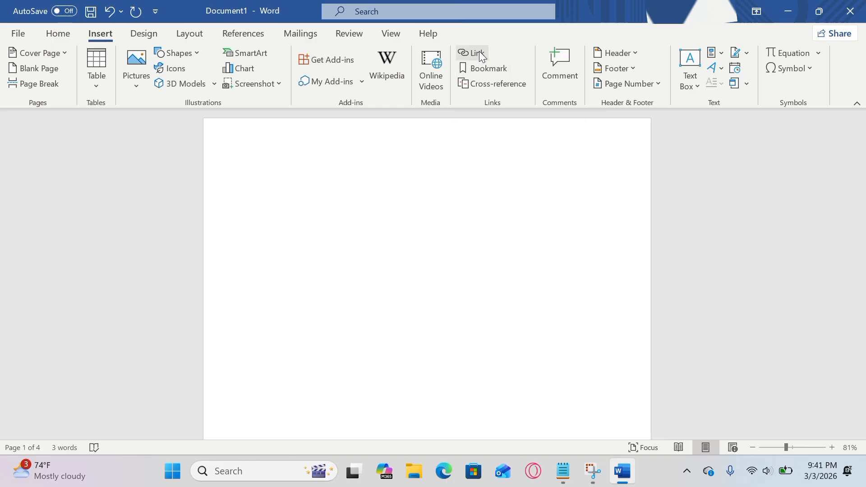
pyautogui.click(483, 68)
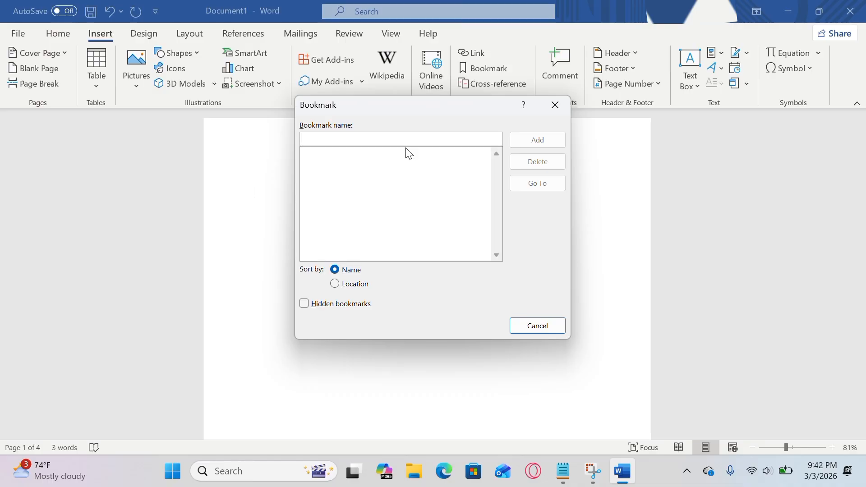
pyautogui.click(556, 109)
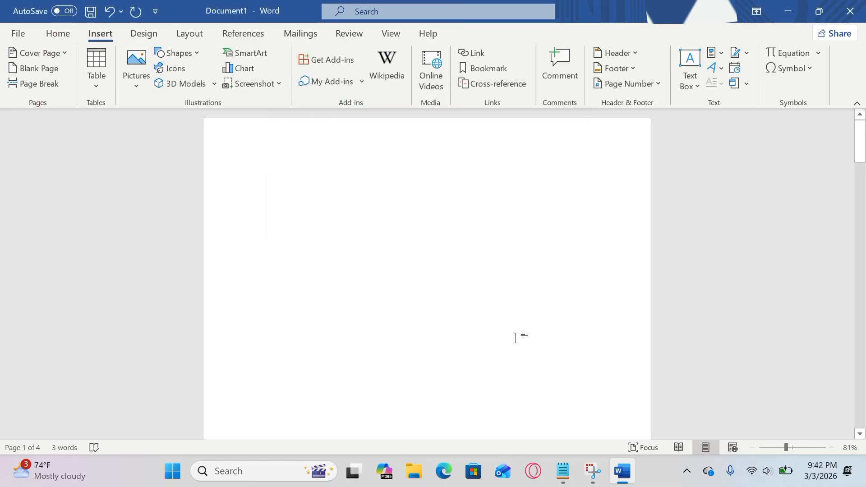
# - Switch to Notepad, copy the first line of nature.txt, and paste it into the blank Word page
pyautogui.click(563, 471)
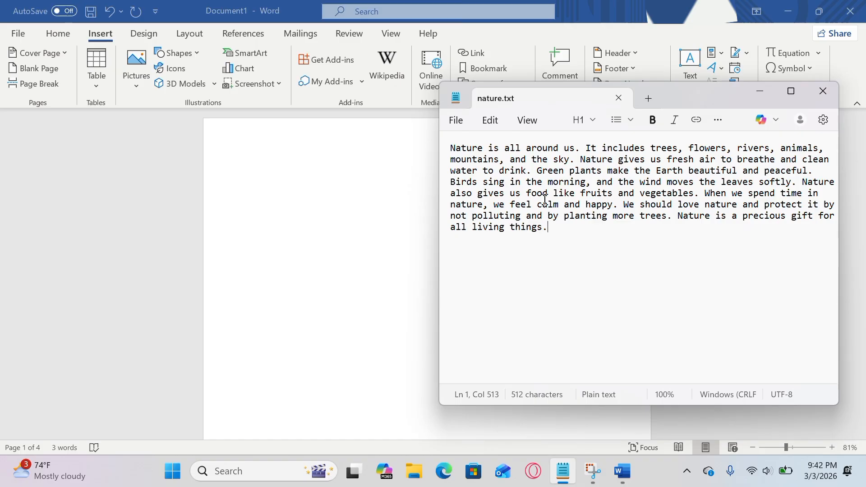
pyautogui.click(452, 148)
pyautogui.moveTo(451, 148); pyautogui.dragTo(453, 155)
pyautogui.hotkey('ctrl', 'c')
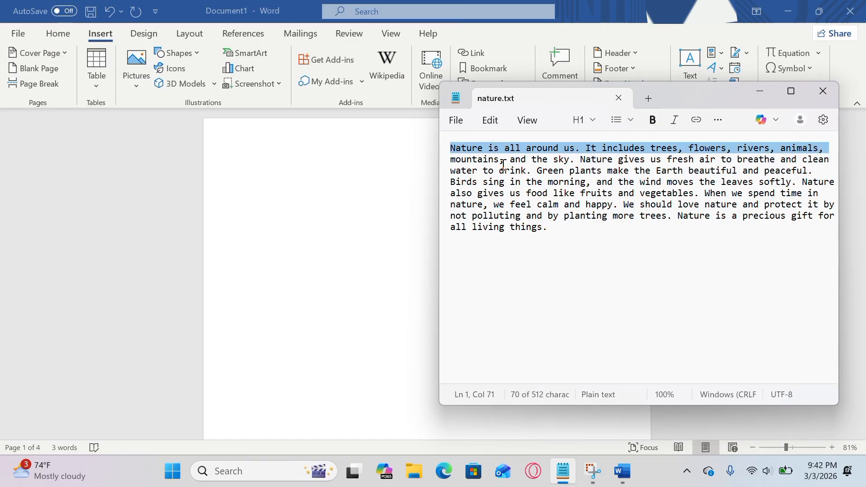
pyautogui.click(398, 191)
pyautogui.hotkey('ctrl', 'v')
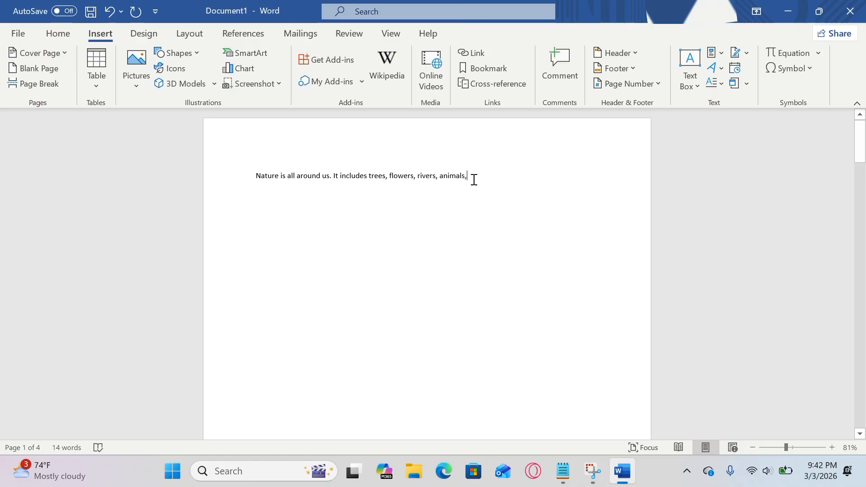
# - View the Bookmark and Cross-reference options for the pasted line without adding either
pyautogui.scroll(-3, 504, 197)
pyautogui.scroll(3, 502, 219)
pyautogui.click(502, 66)
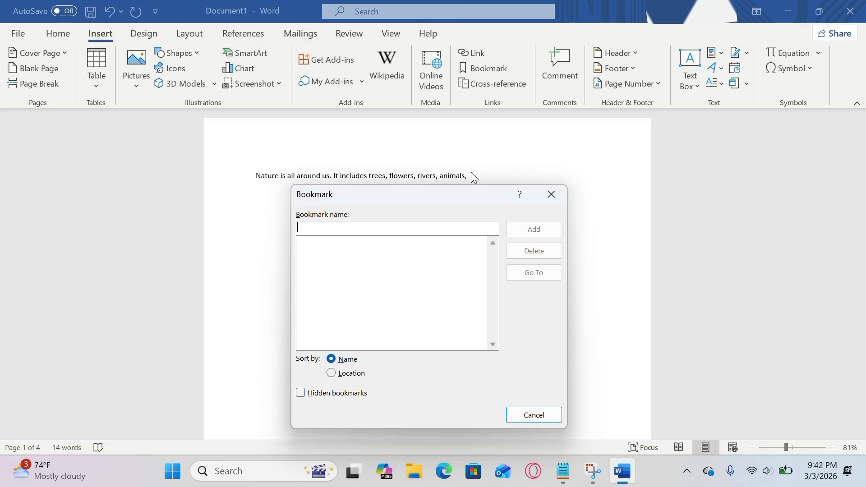
pyautogui.click(551, 193)
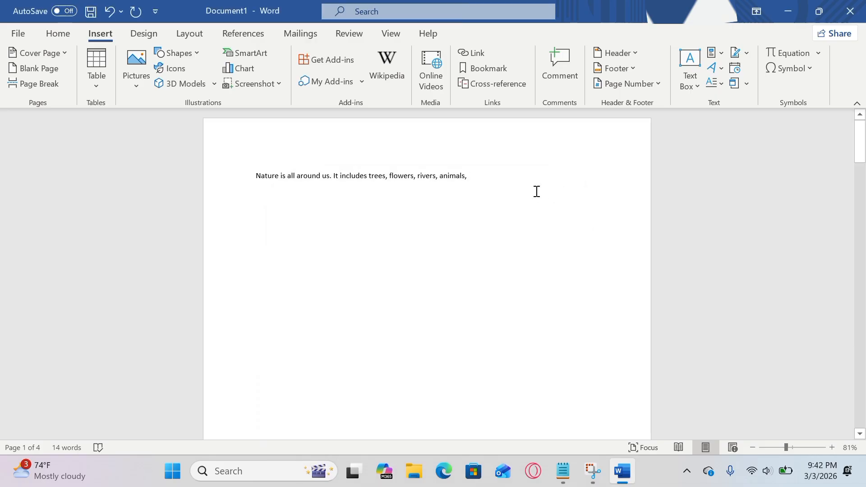
pyautogui.click(507, 85)
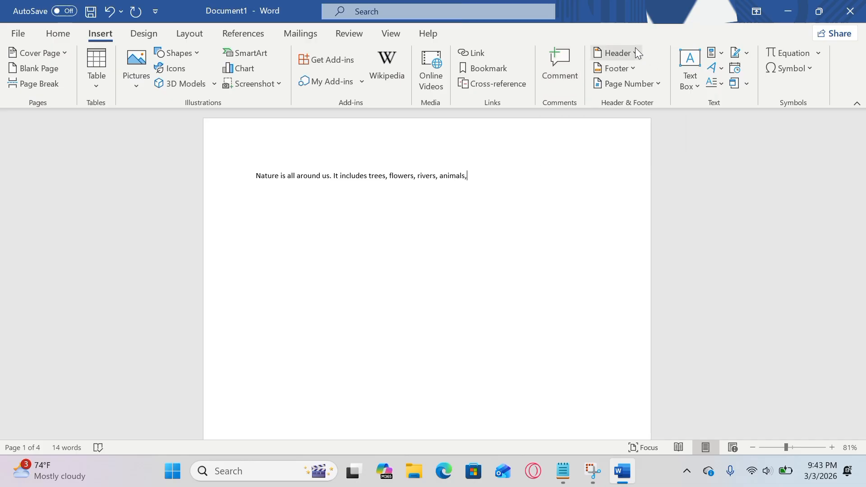
# - Attach an empty comment to the word "animals" and undo it
pyautogui.click(556, 72)
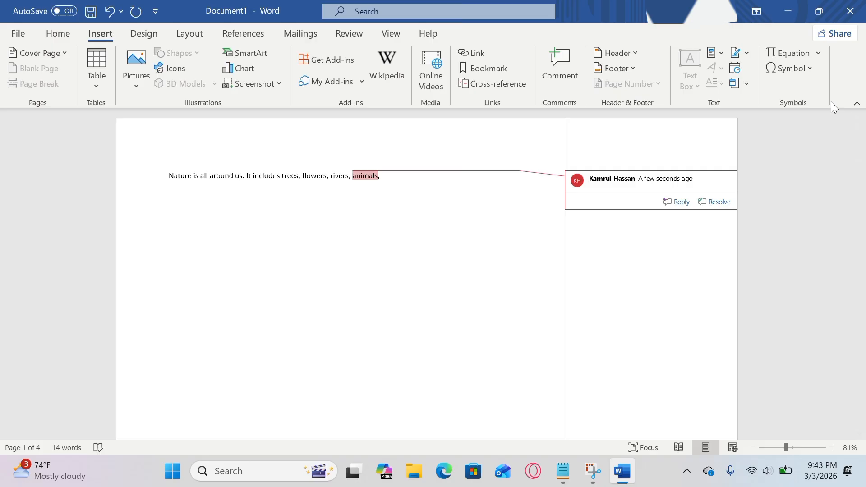
pyautogui.hotkey('ctrl', 'z')
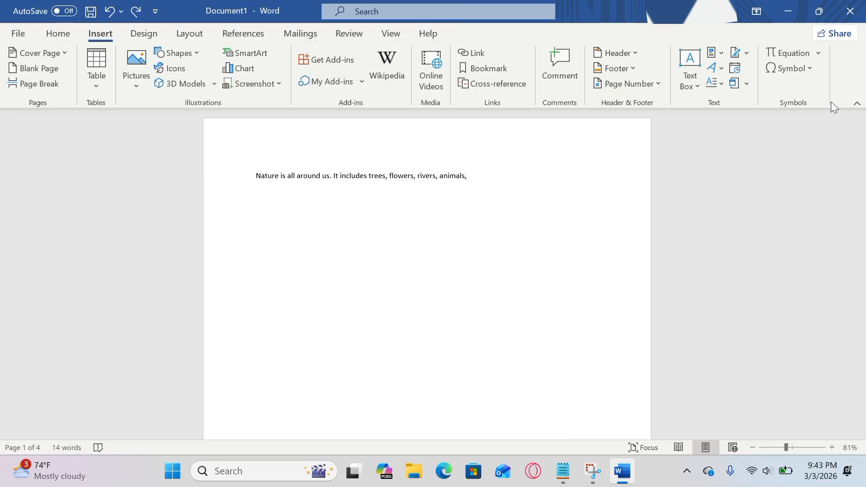
# - Insert the Blank built-in header on the first page and enter "hkkjj" as its text
pyautogui.click(633, 53)
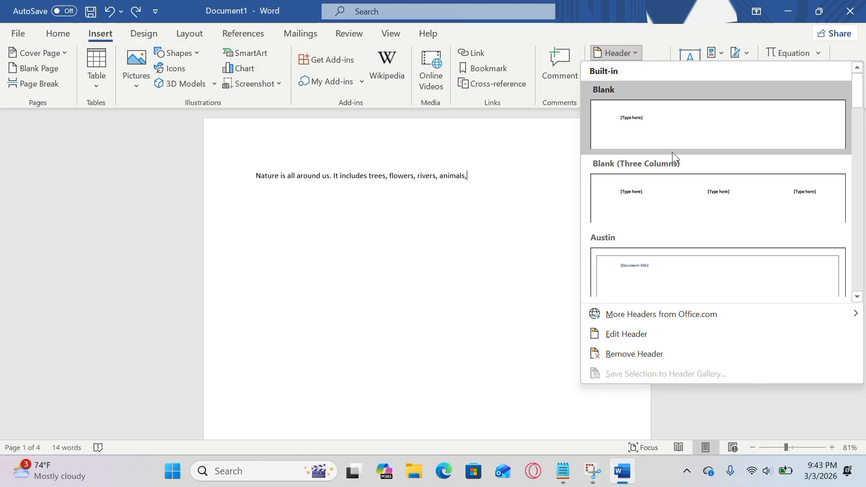
pyautogui.click(674, 142)
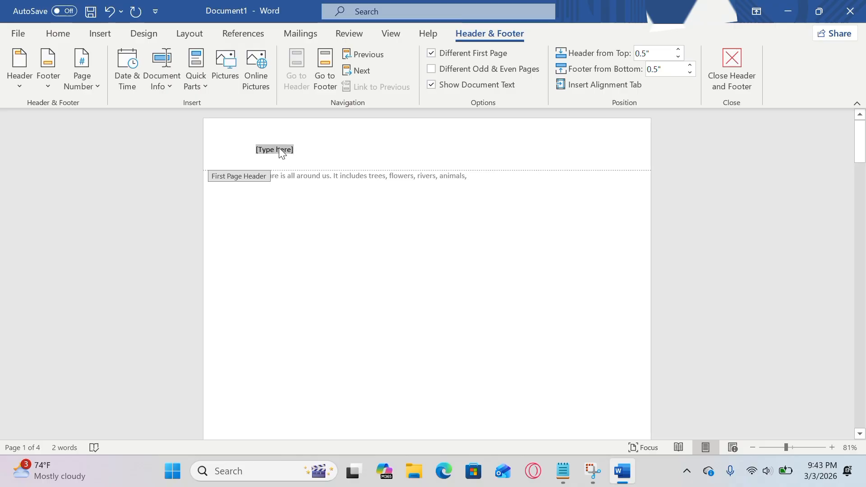
pyautogui.write('hkkjj')
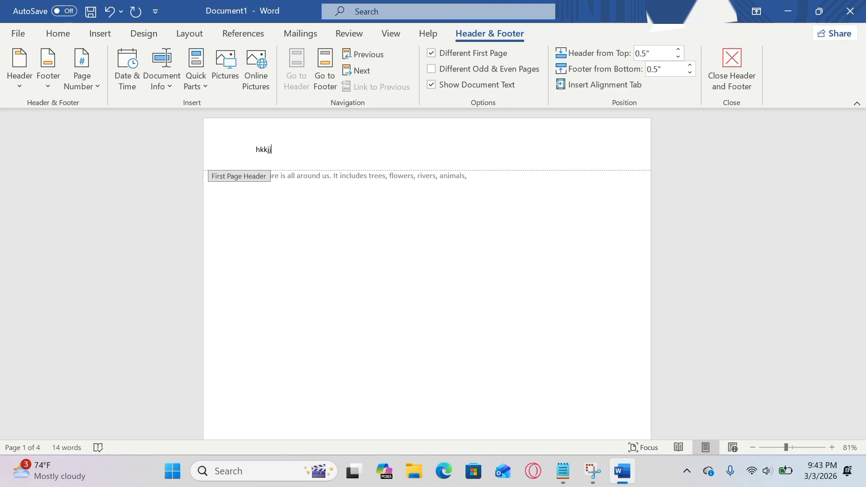
# - Clear all text from the first page header, leave header editing, and select the body line about nature
pyautogui.press('BackSpace')
pyautogui.press('BackSpace')
pyautogui.press('BackSpace')
pyautogui.press('BackSpace')
pyautogui.write('Nature')
pyautogui.press('BackSpace')
pyautogui.press('BackSpace')
pyautogui.press('BackSpace')
pyautogui.press('BackSpace')
pyautogui.press('BackSpace')
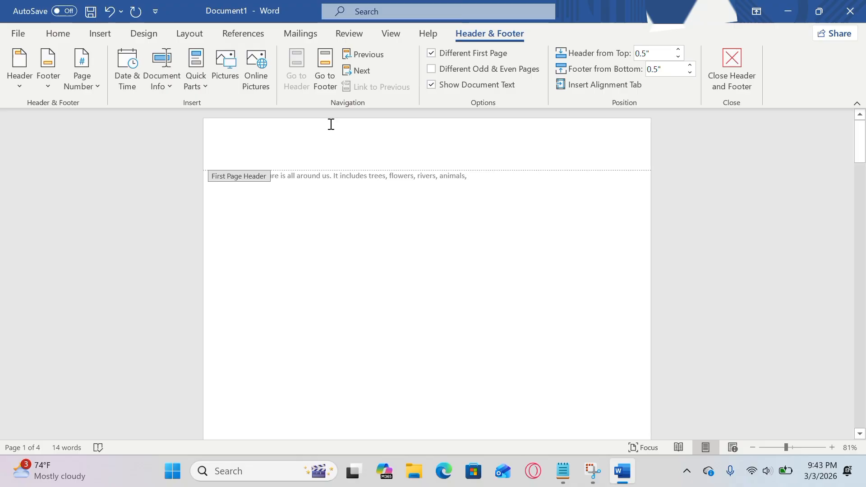
pyautogui.rightClick(526, 170)
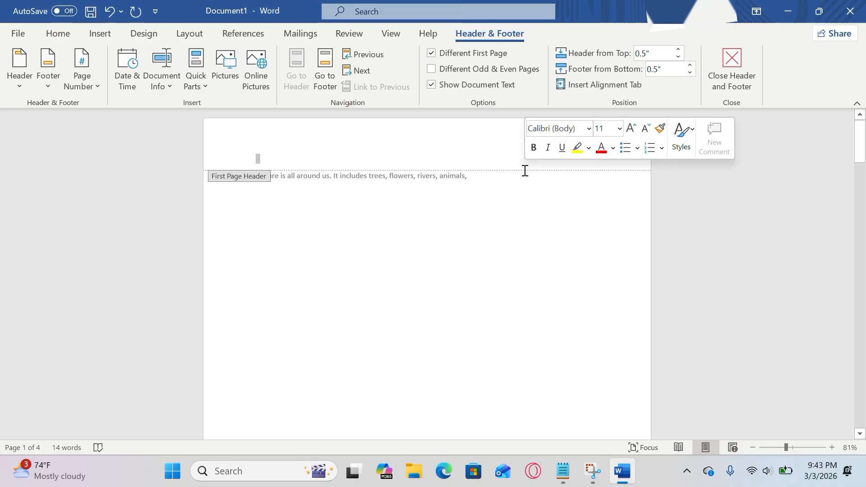
pyautogui.tripleClick(470, 171)
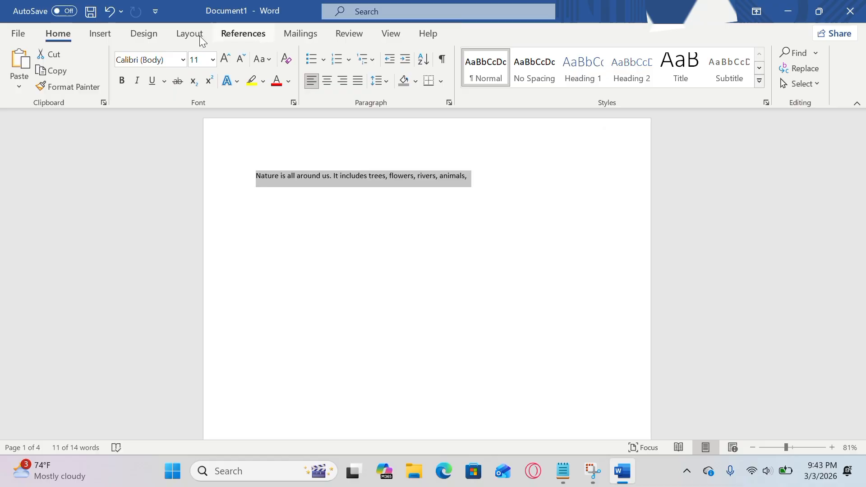
# - Browse the built-in footer designs and close the gallery without choosing one
pyautogui.click(99, 34)
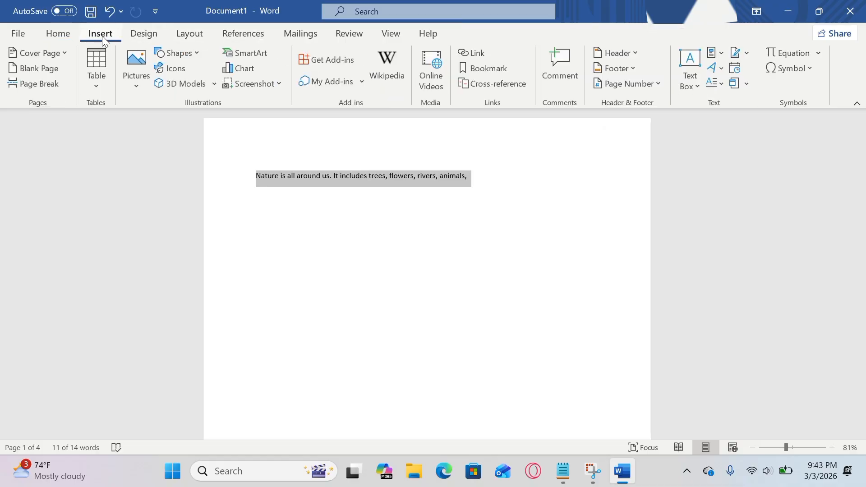
pyautogui.click(630, 68)
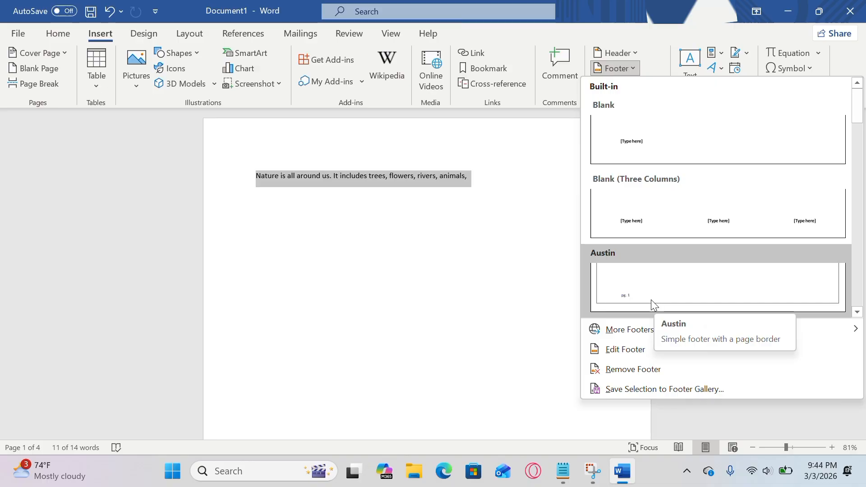
pyautogui.click(481, 304)
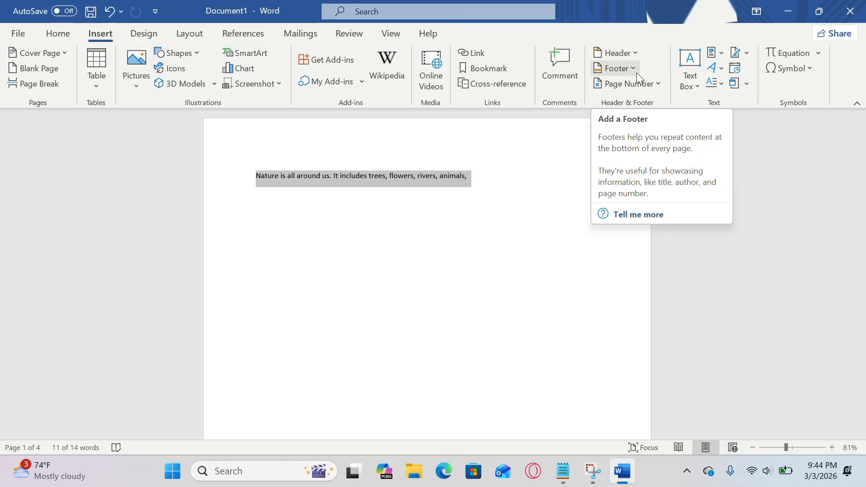
# - Insert the Plain Number 2 page number at the top of the pages and leave header editing
pyautogui.click(659, 84)
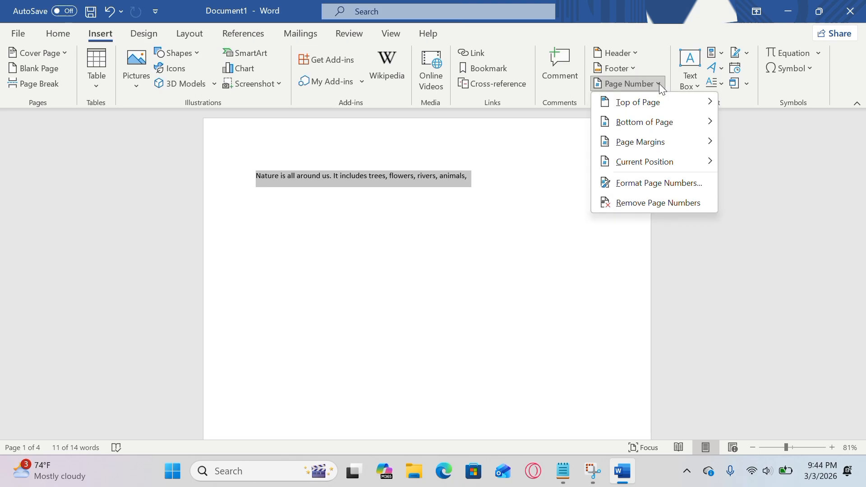
pyautogui.moveTo(662, 97)
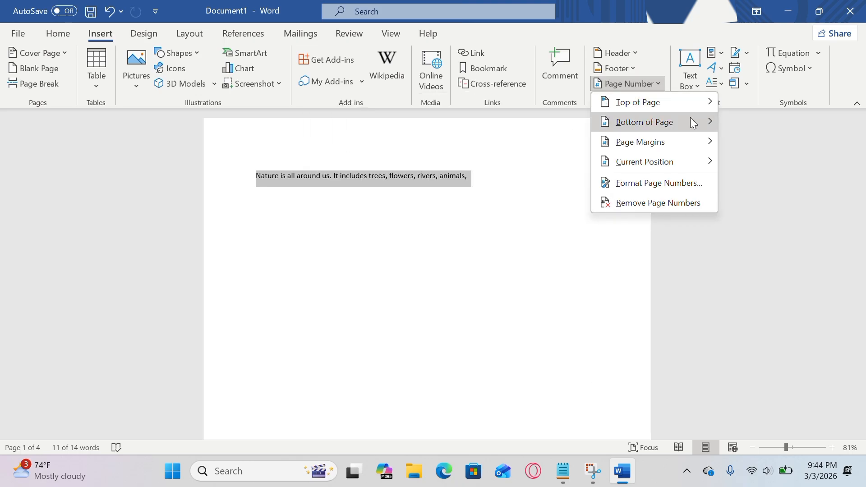
pyautogui.moveTo(691, 118)
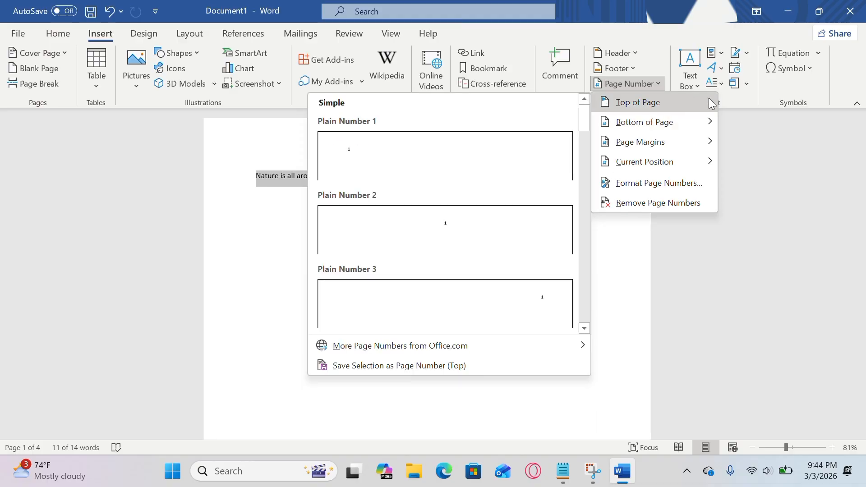
pyautogui.click(477, 230)
pyautogui.scroll(3, 473, 220)
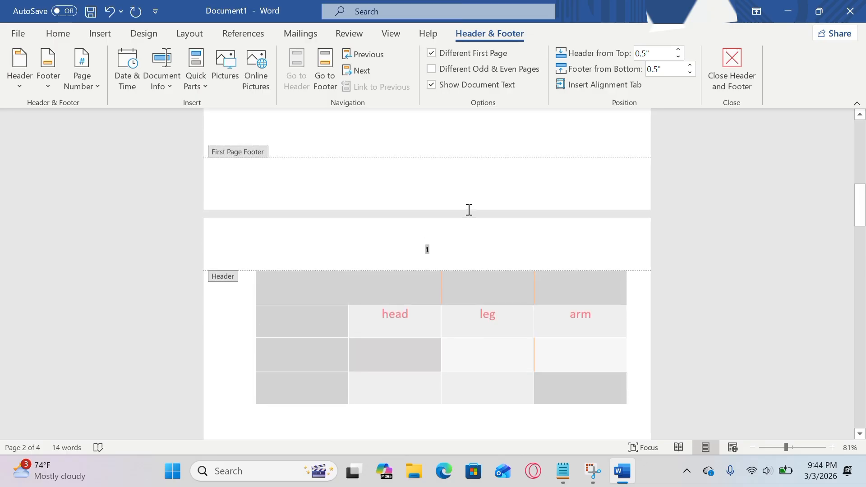
pyautogui.scroll(10, 248, 279)
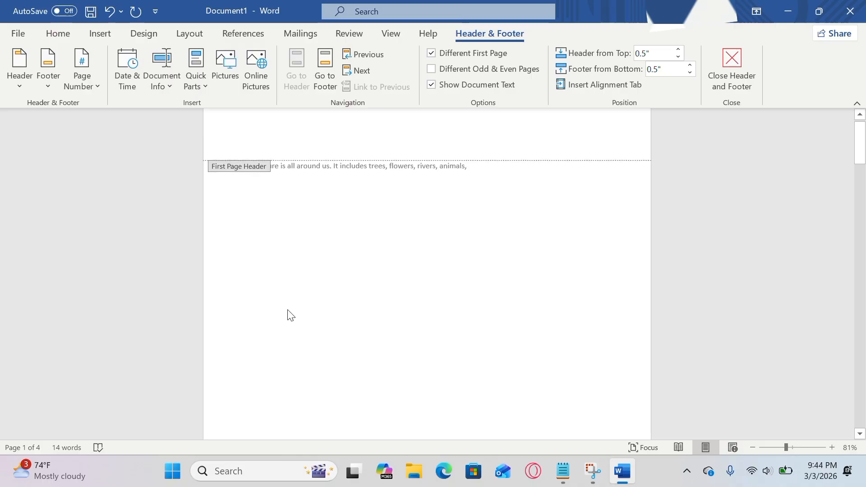
pyautogui.scroll(-5, 288, 314)
pyautogui.scroll(-5, 288, 314)
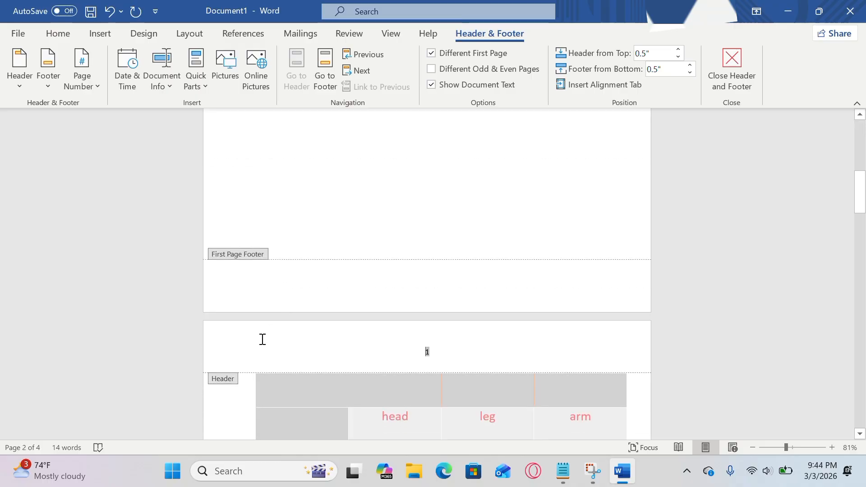
pyautogui.scroll(1, 230, 399)
pyautogui.scroll(4, 230, 399)
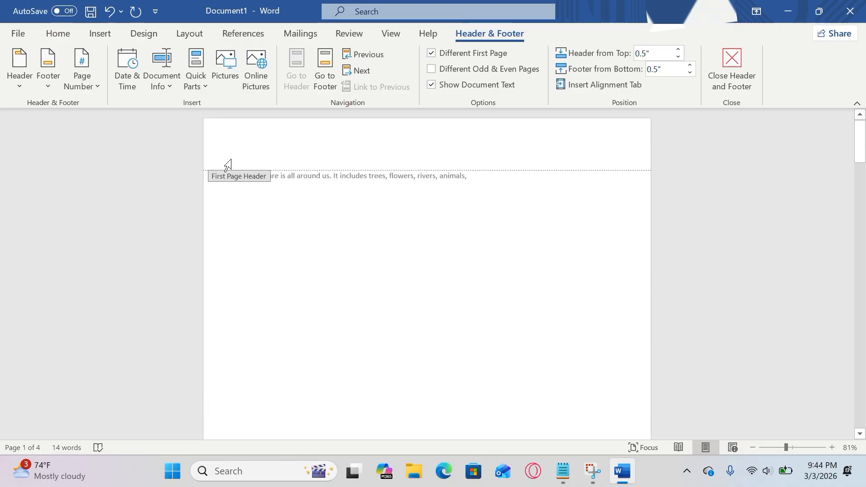
pyautogui.doubleClick(238, 178)
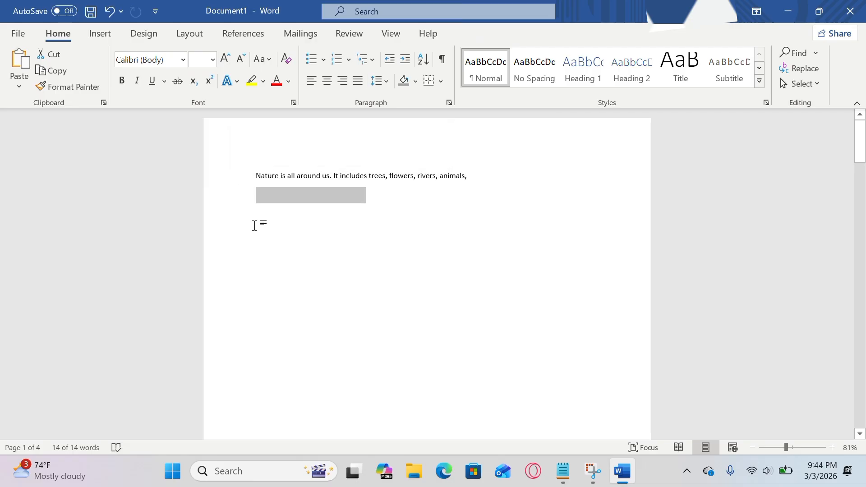
# - Insert the built-in Banded Quote text box on the first page
pyautogui.click(100, 34)
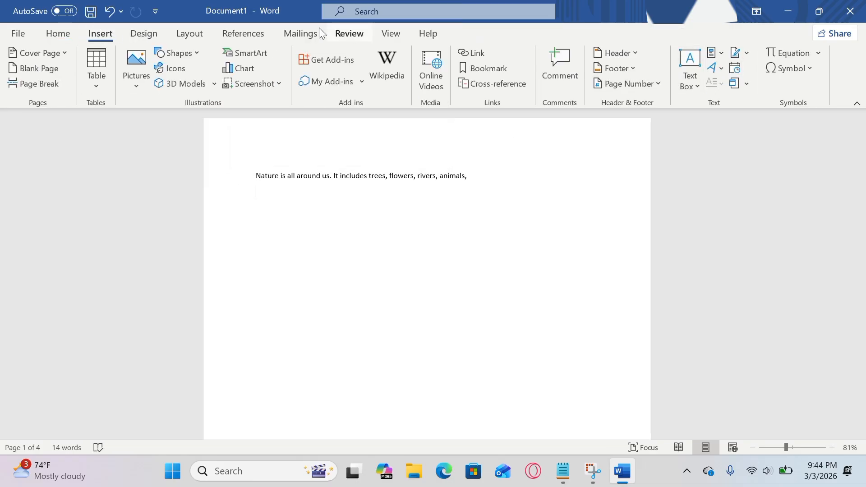
pyautogui.click(695, 88)
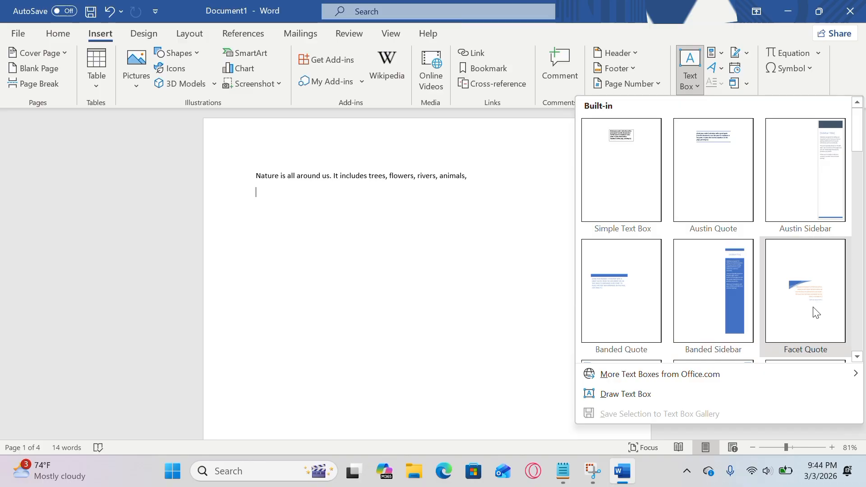
pyautogui.click(644, 305)
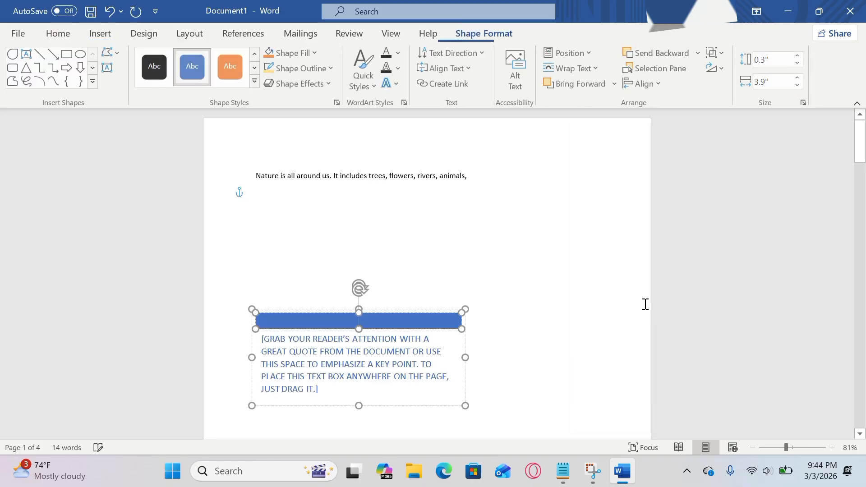
# - Delete the placeholder text of the quote text box and remove the whole box from the page
pyautogui.click(335, 389)
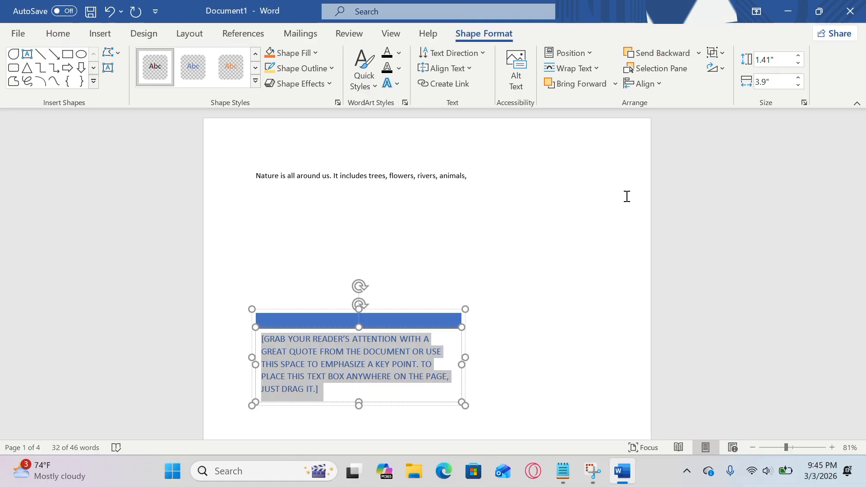
pyautogui.press('Delete')
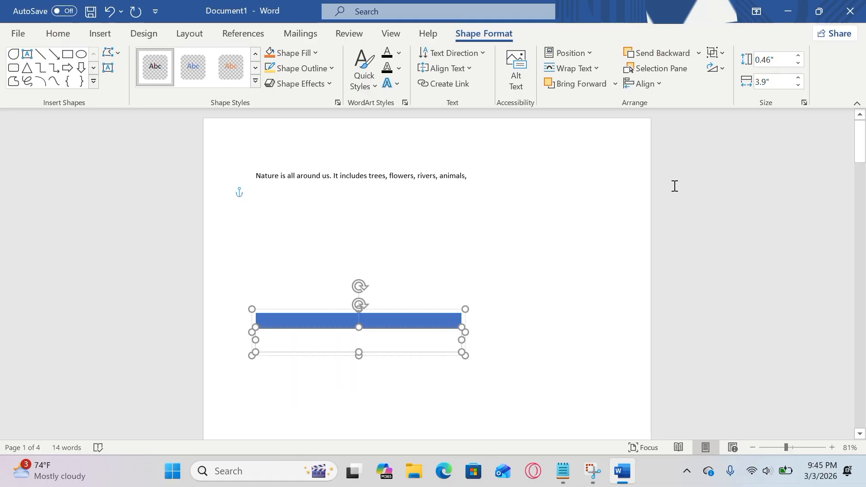
pyautogui.click(467, 319)
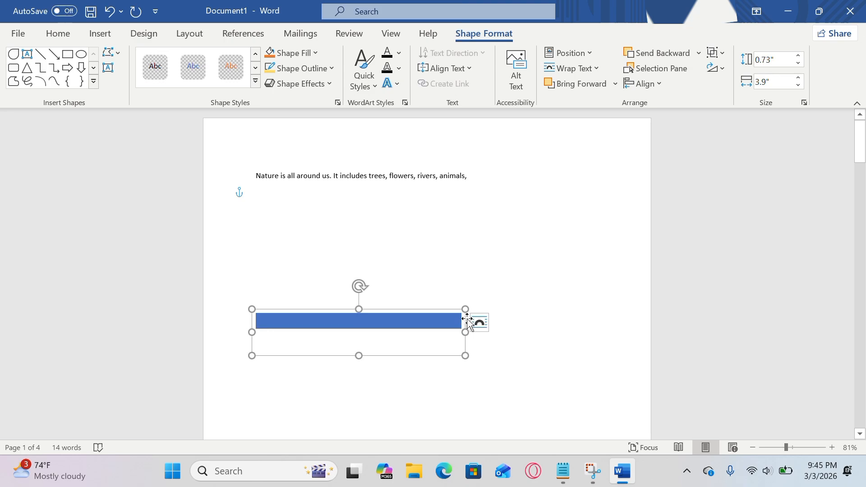
pyautogui.press('Delete')
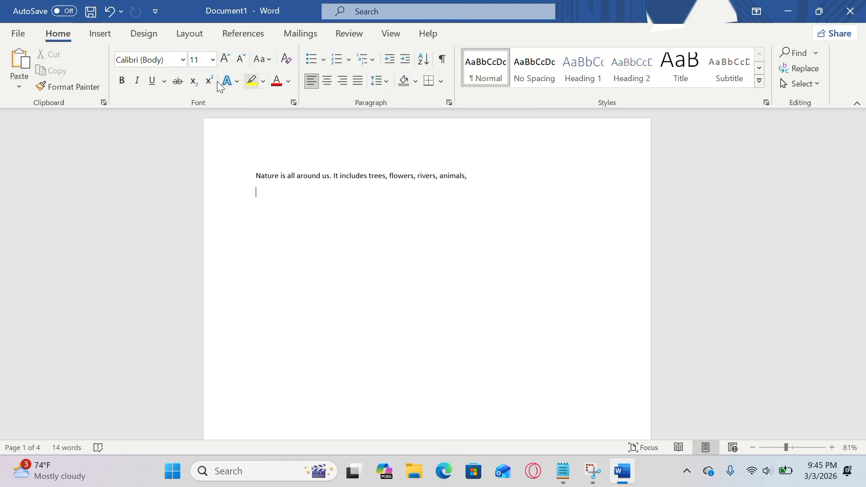
# - Browse the Quick Parts, WordArt, Signature Line and Object options without inserting anything
pyautogui.click(102, 34)
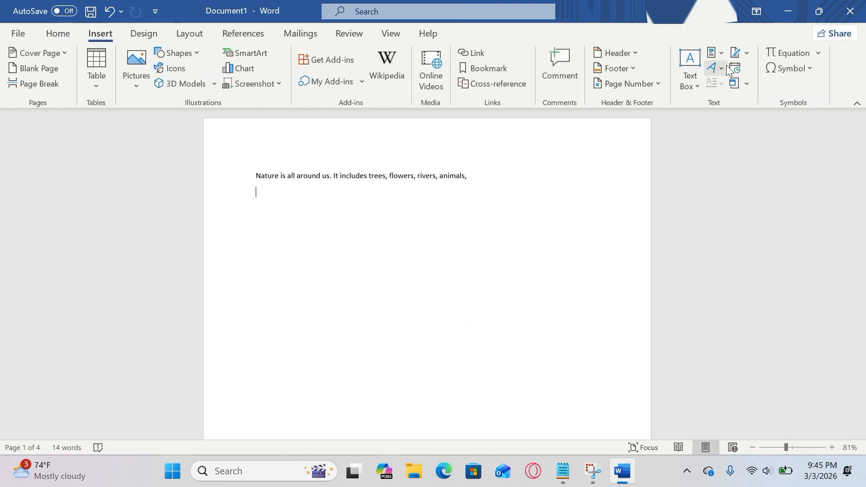
pyautogui.click(718, 54)
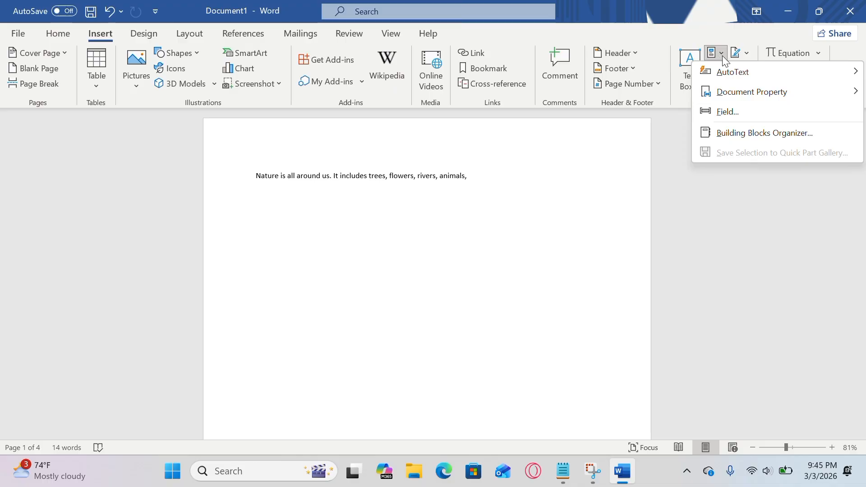
pyautogui.moveTo(745, 74)
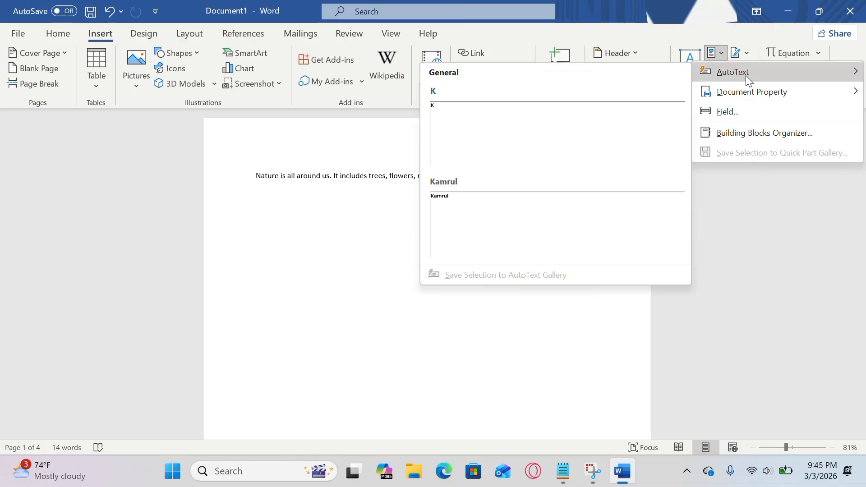
pyautogui.moveTo(751, 90)
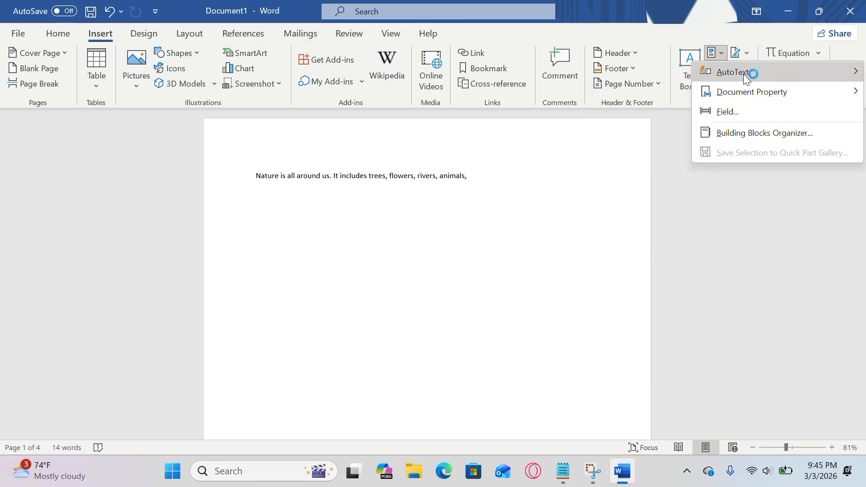
pyautogui.click(754, 40)
pyautogui.click(717, 69)
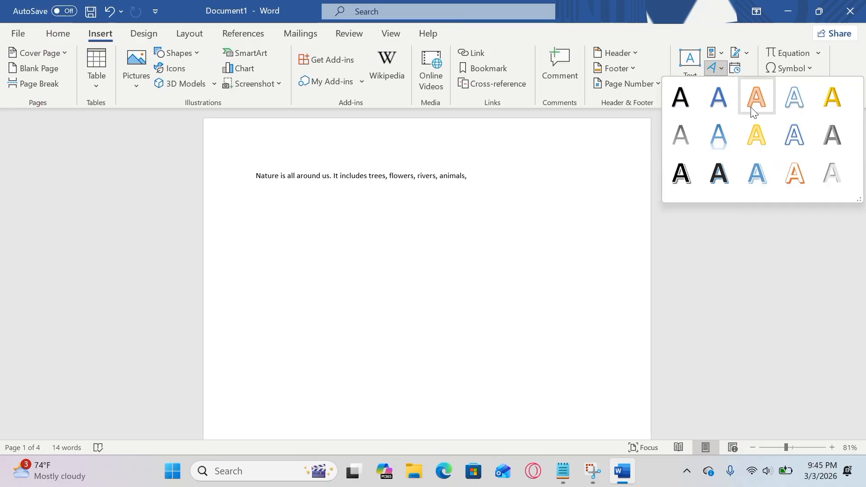
pyautogui.click(747, 53)
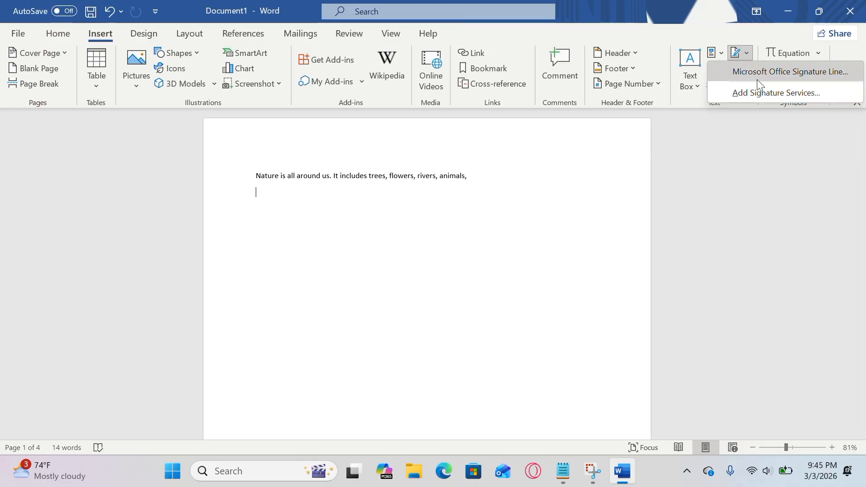
pyautogui.click(758, 47)
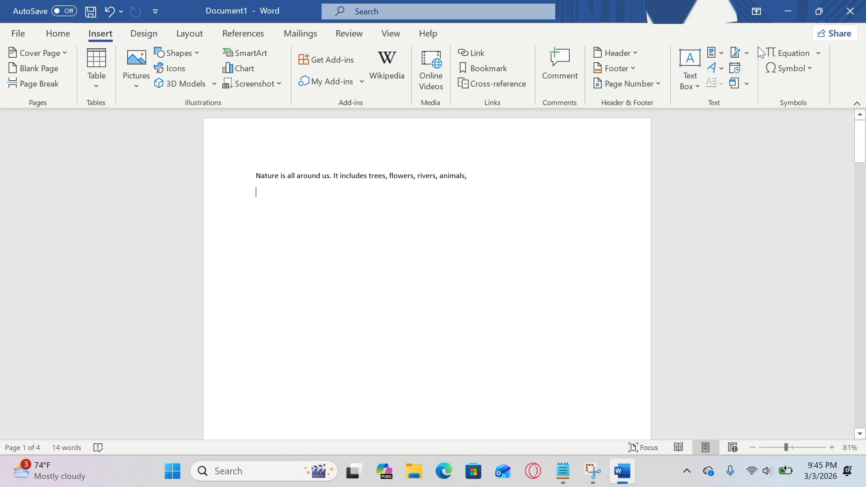
pyautogui.click(746, 83)
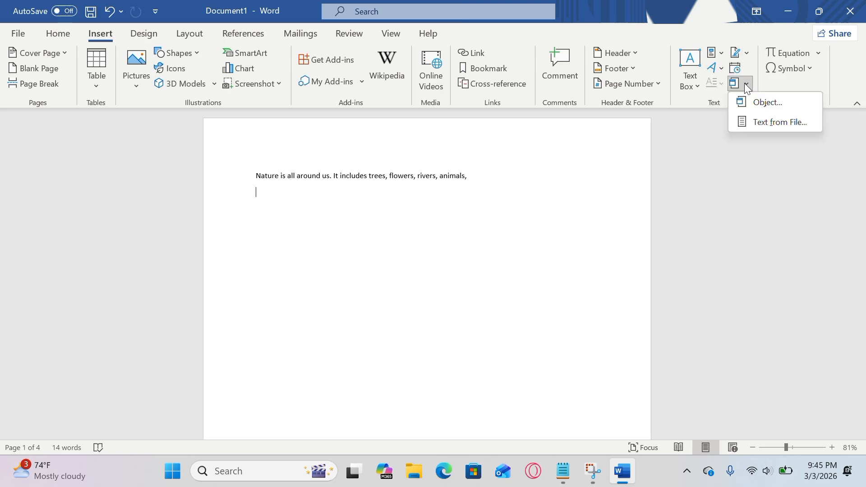
# - Insert the date in the "March 3, 2026" format below the nature line and delete it
pyautogui.click(738, 68)
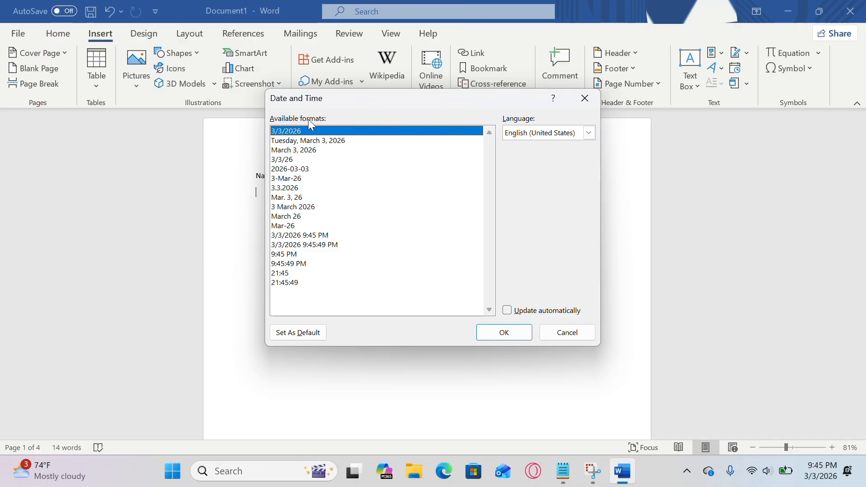
pyautogui.click(584, 98)
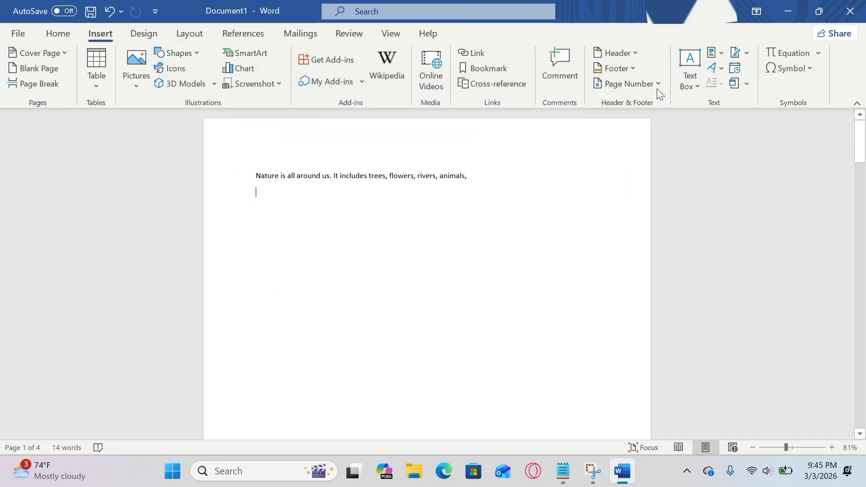
pyautogui.click(736, 72)
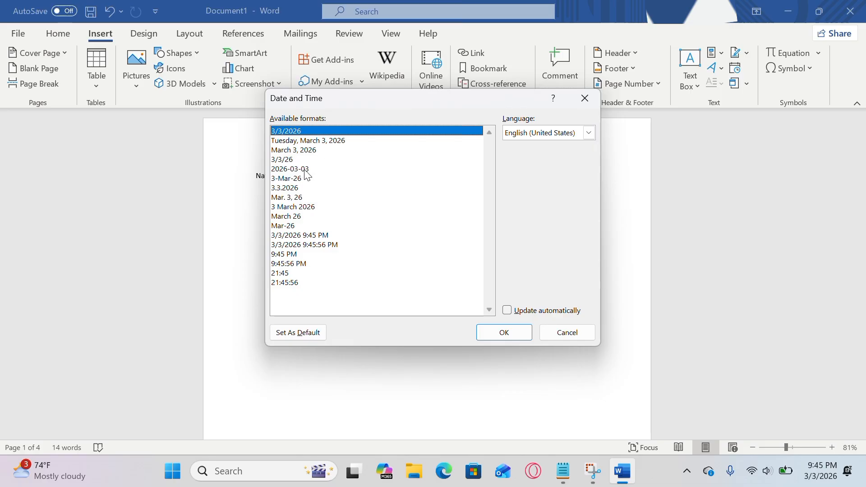
pyautogui.click(303, 150)
pyautogui.click(499, 335)
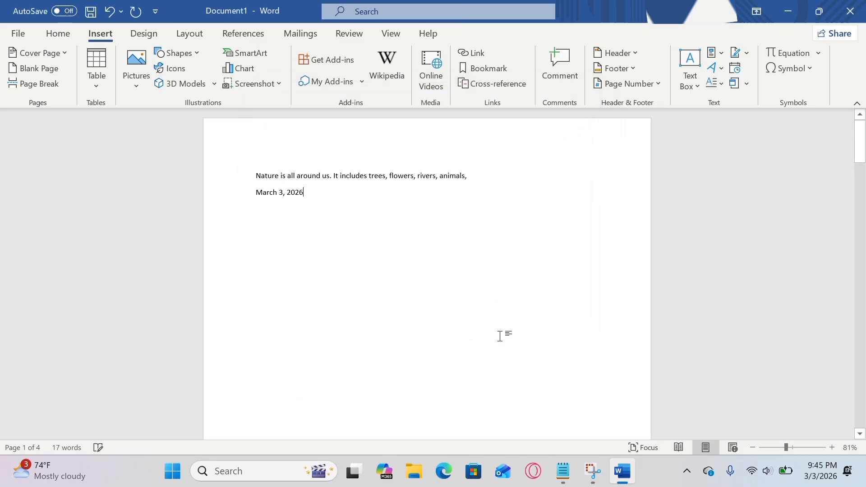
pyautogui.moveTo(306, 194); pyautogui.dragTo(231, 198)
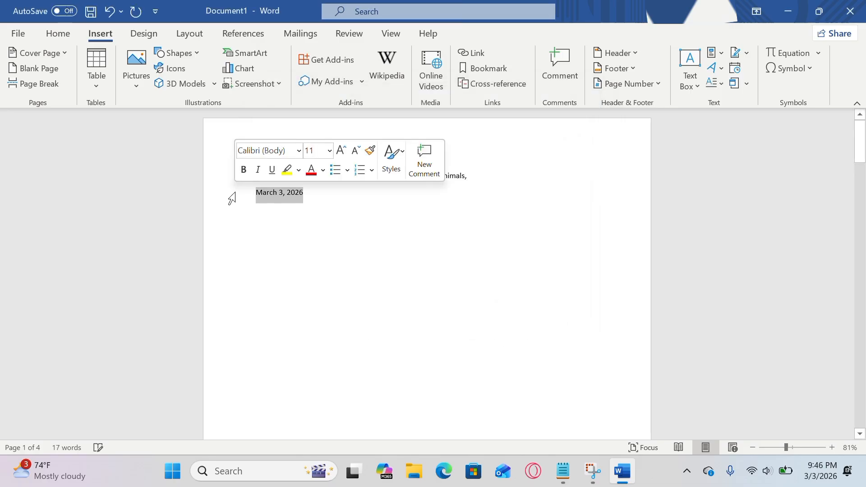
pyautogui.press('Delete')
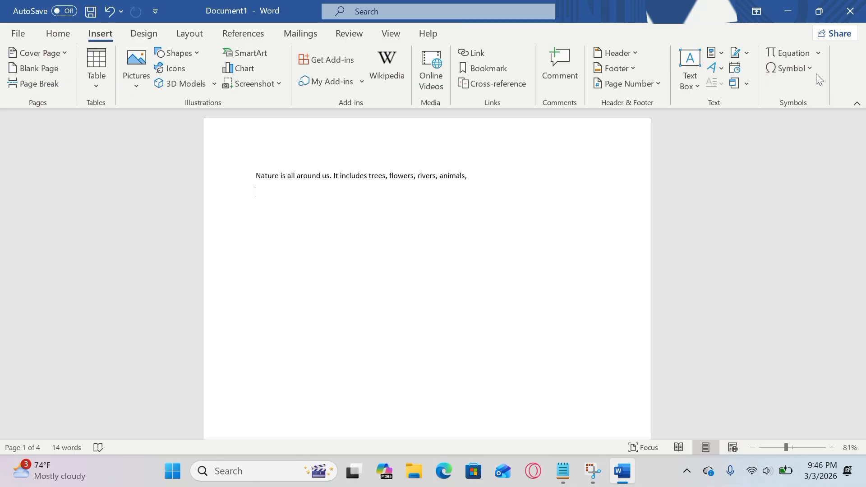
# - Insert a new equation below the nature line and enter the Basic Math symbol α in it
pyautogui.click(362, 23)
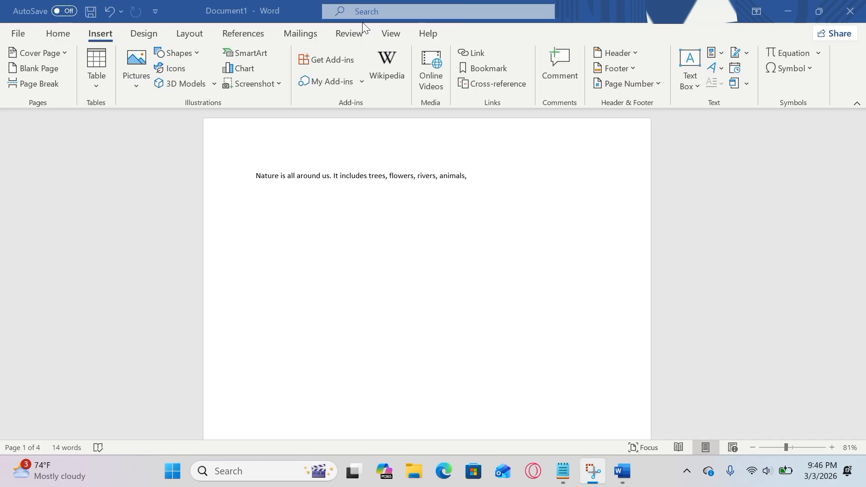
pyautogui.click(306, 229)
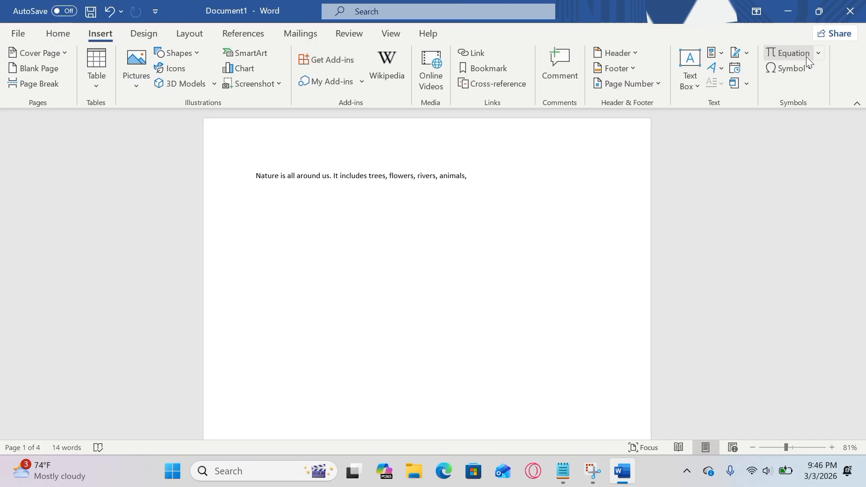
pyautogui.click(789, 53)
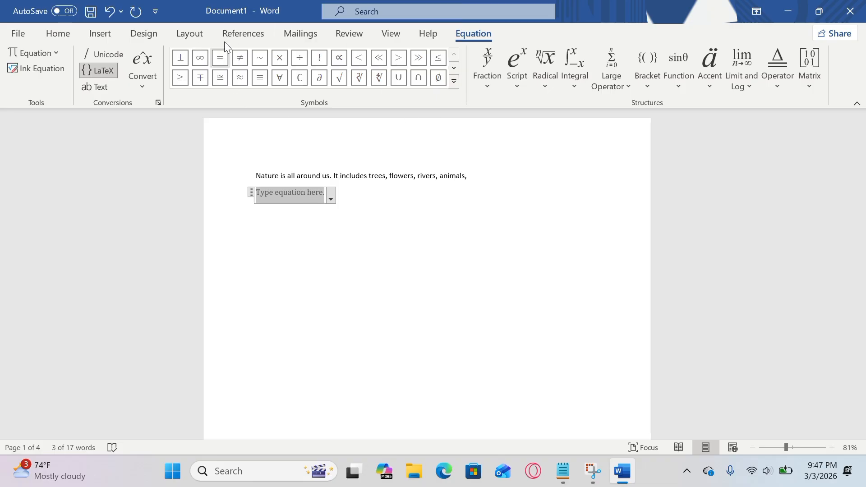
pyautogui.click(455, 81)
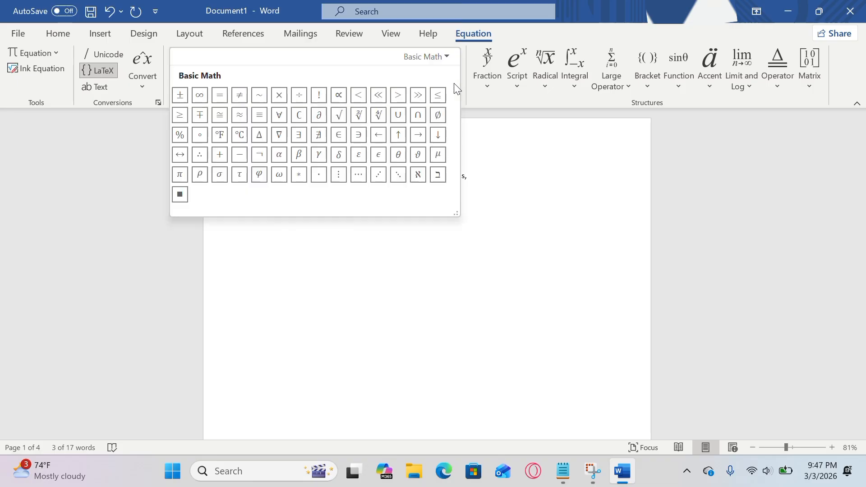
pyautogui.click(282, 162)
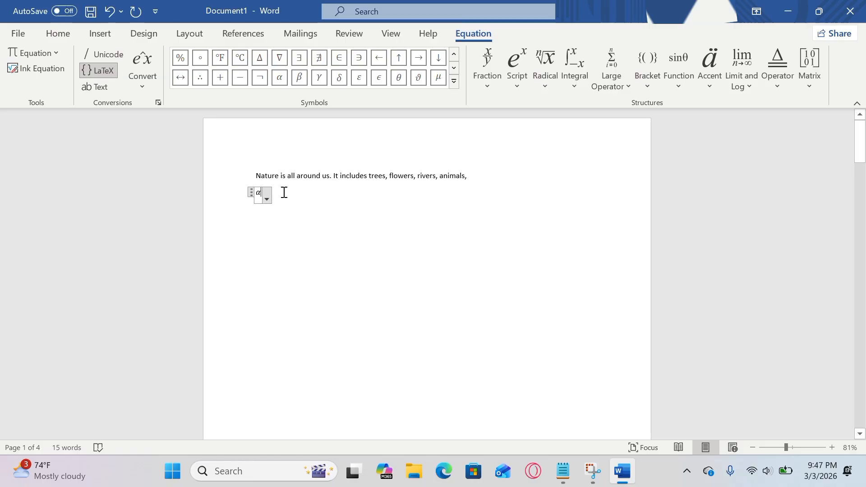
# - Set the font size of the α symbol in the equation to 36
pyautogui.doubleClick(260, 193)
pyautogui.rightClick(256, 193)
pyautogui.click(256, 193)
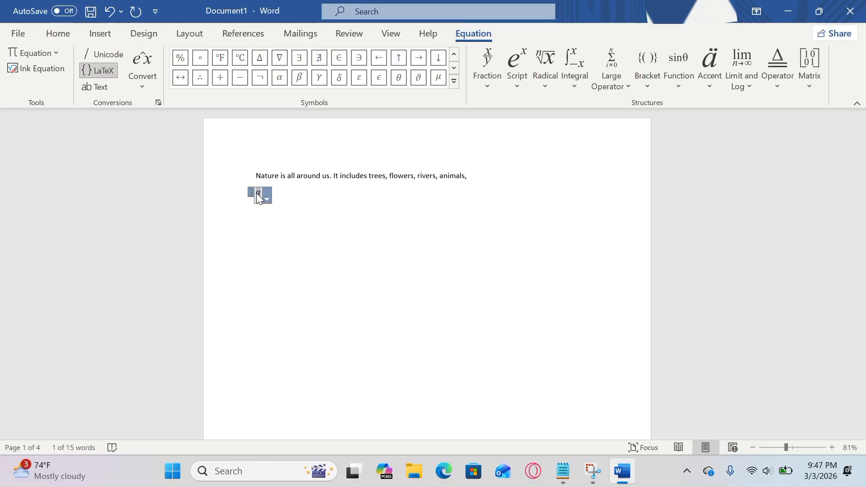
pyautogui.click(69, 34)
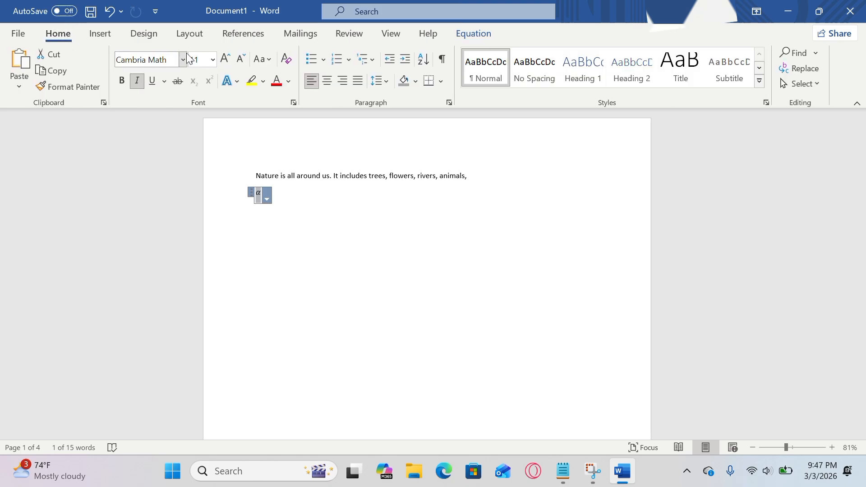
pyautogui.click(214, 60)
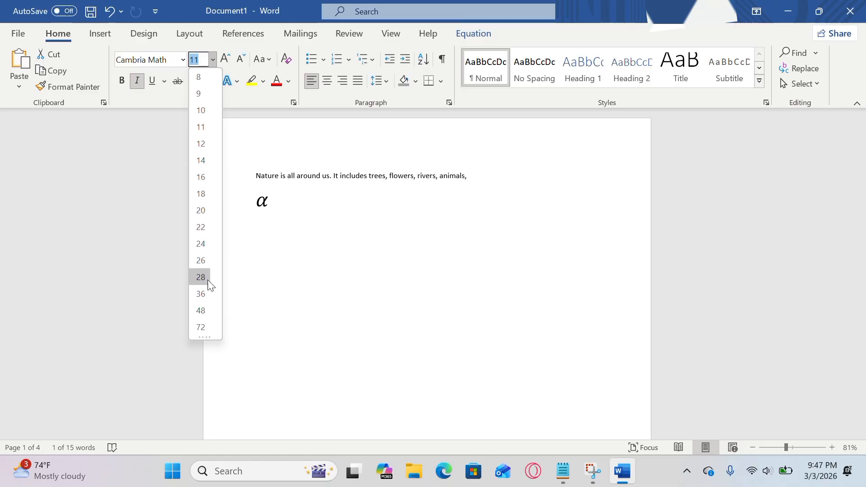
pyautogui.click(203, 293)
pyautogui.click(277, 208)
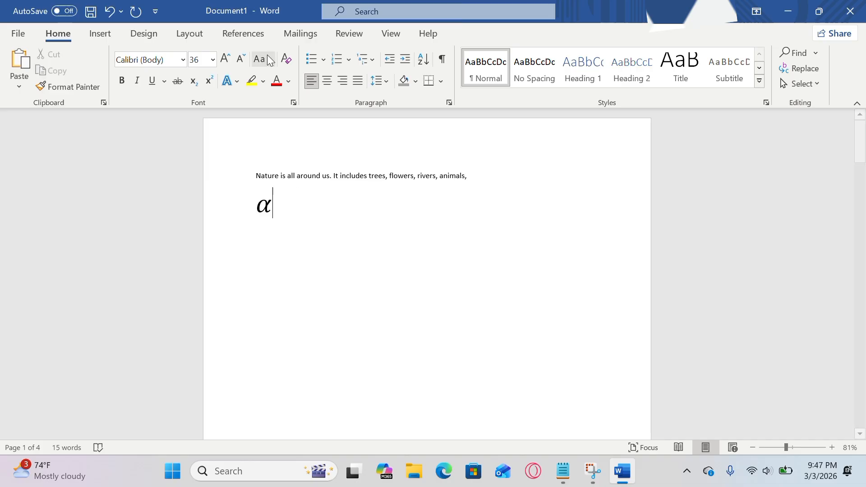
# - Extend the equation after α with an equals sign and an empty square root
pyautogui.click(107, 36)
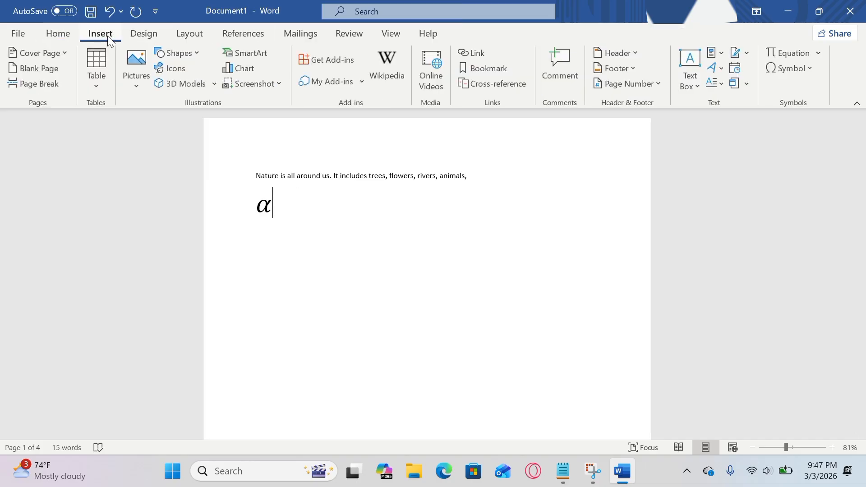
pyautogui.click(792, 54)
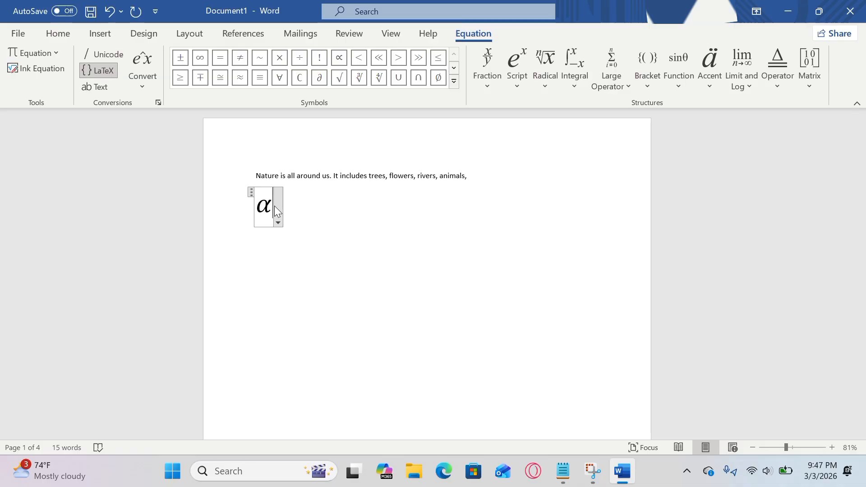
pyautogui.write('=')
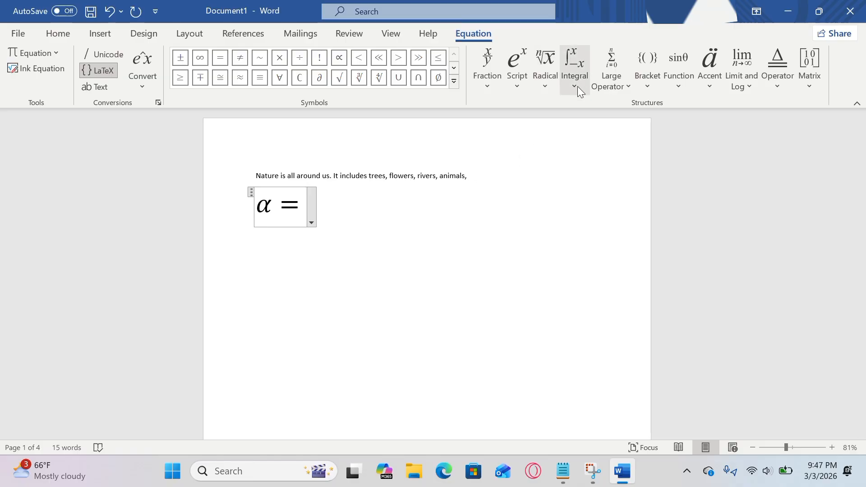
pyautogui.click(549, 88)
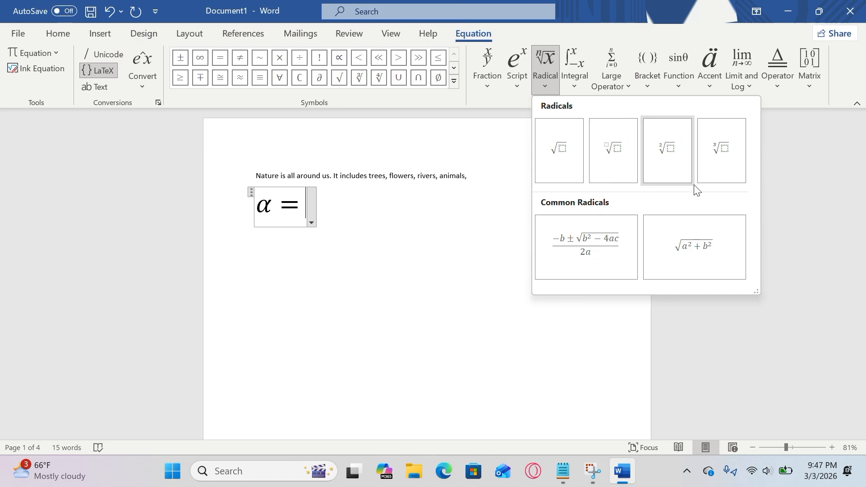
pyautogui.click(573, 167)
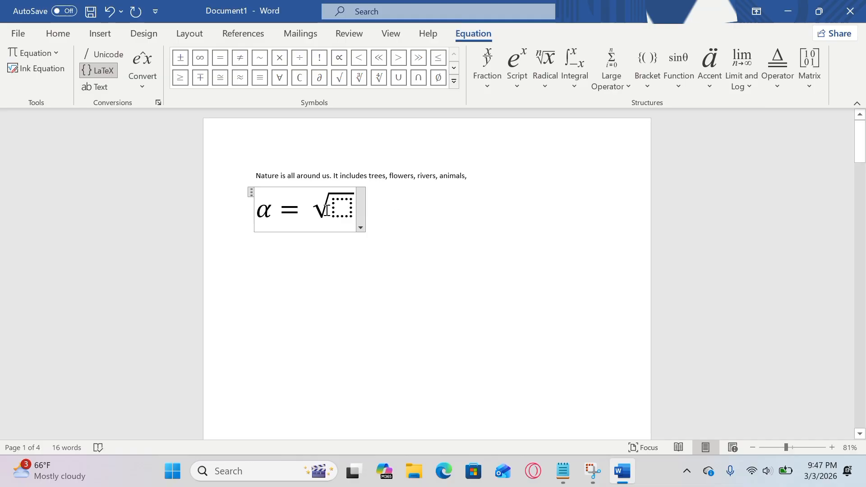
# - Insert a stacked fraction under the square root with numerator 1 and denominator 1-n
pyautogui.click(350, 212)
pyautogui.click(488, 88)
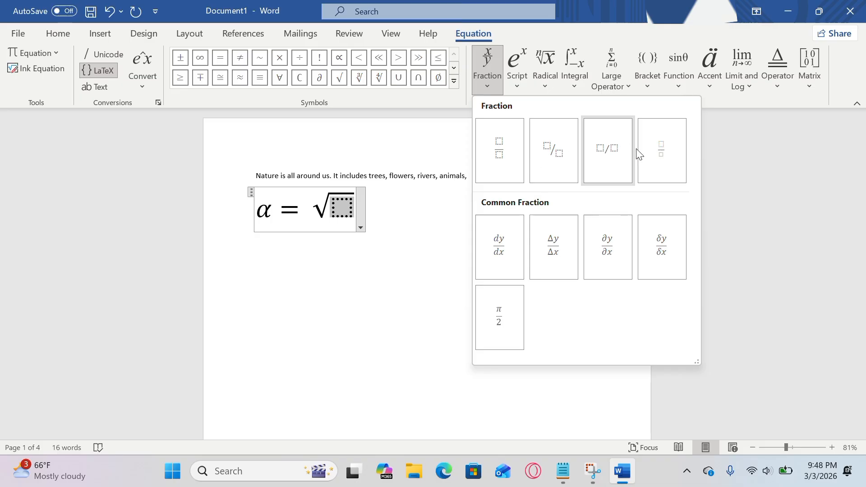
pyautogui.click(513, 166)
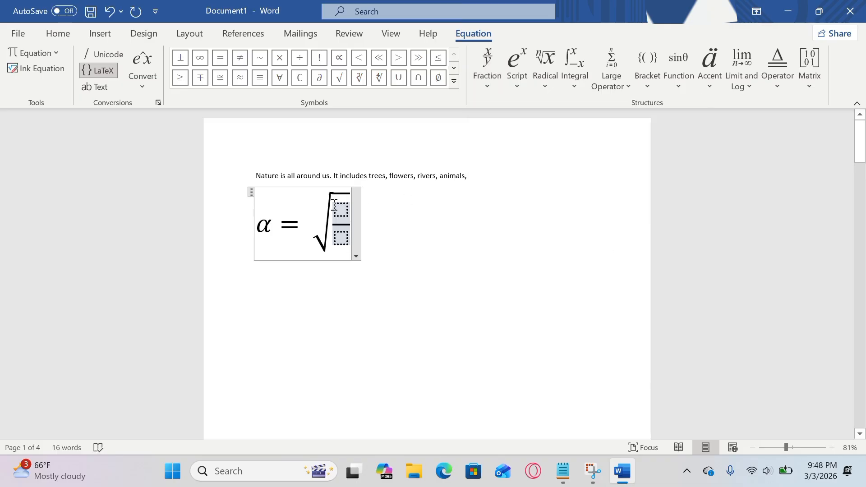
pyautogui.click(341, 212)
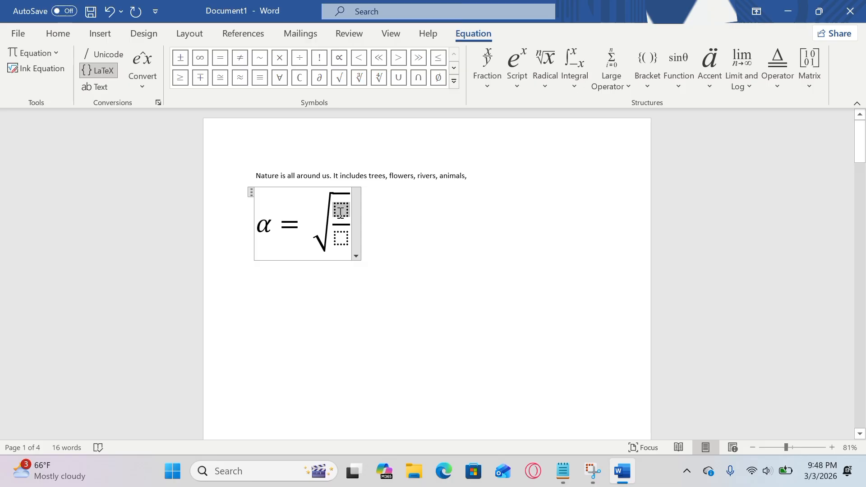
pyautogui.write('1')
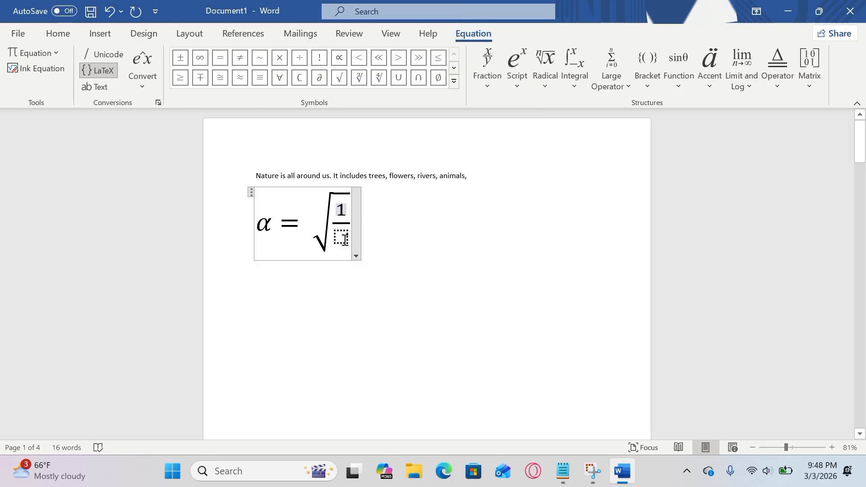
pyautogui.click(344, 238)
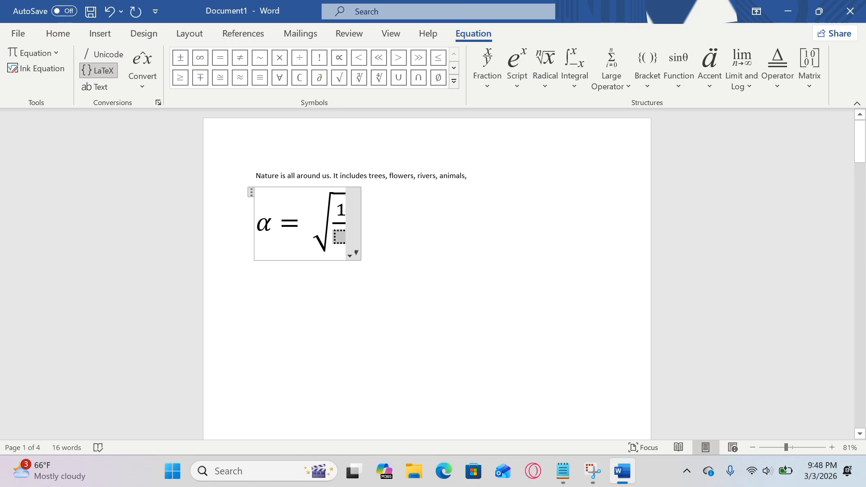
pyautogui.write('1-n')
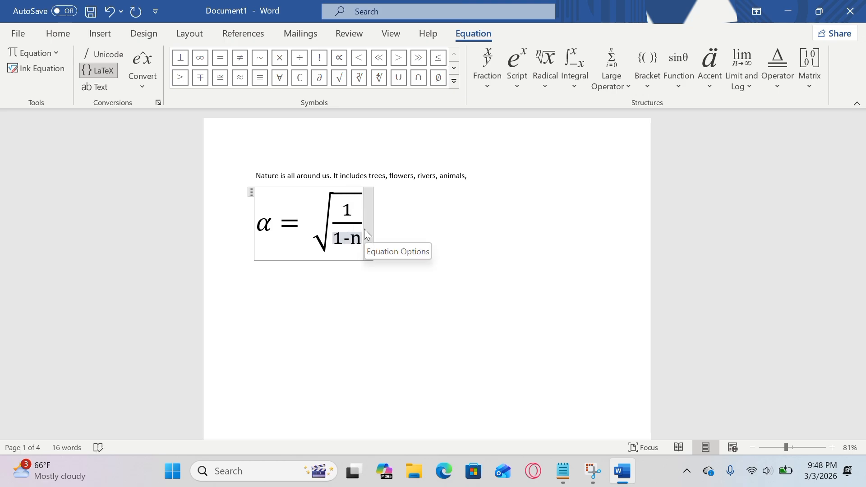
pyautogui.click(362, 221)
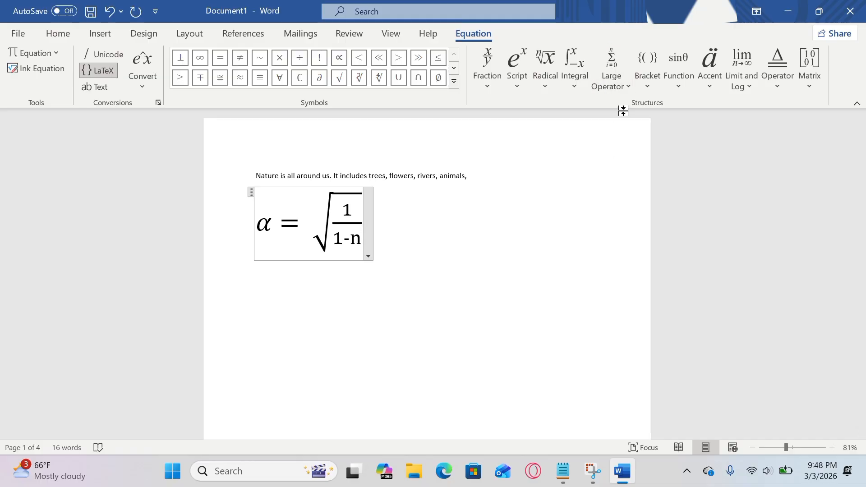
pyautogui.click(631, 87)
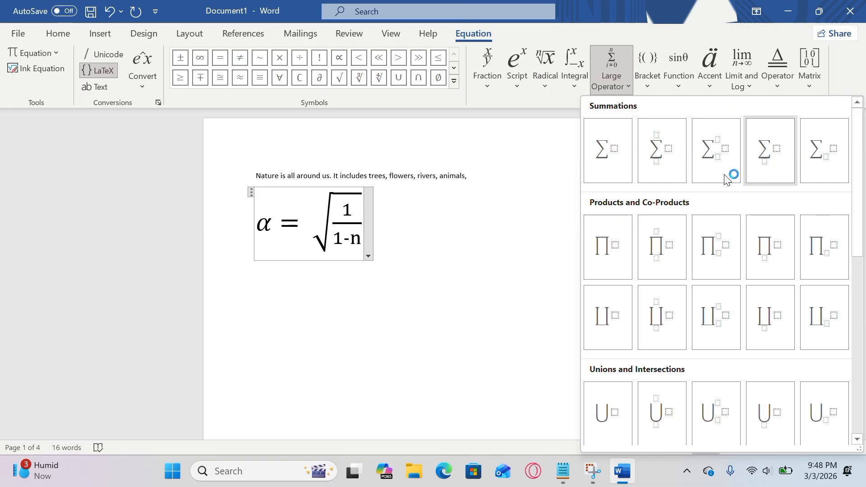
pyautogui.click(668, 171)
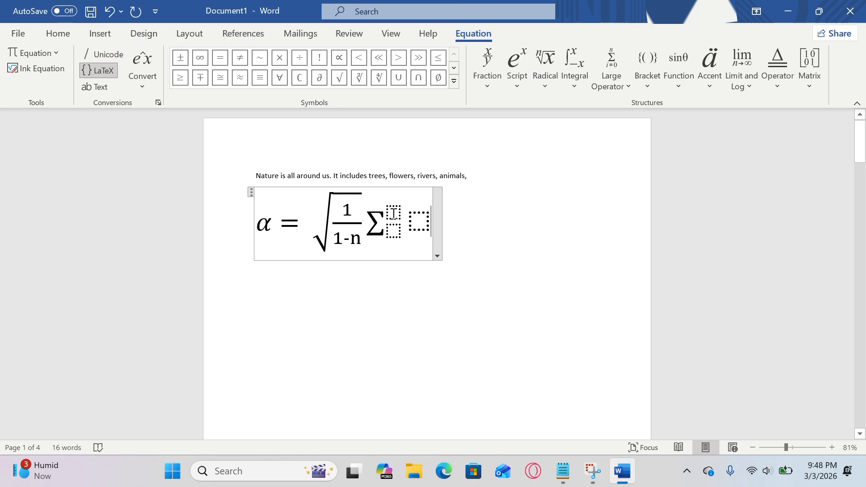
pyautogui.press('BackSpace')
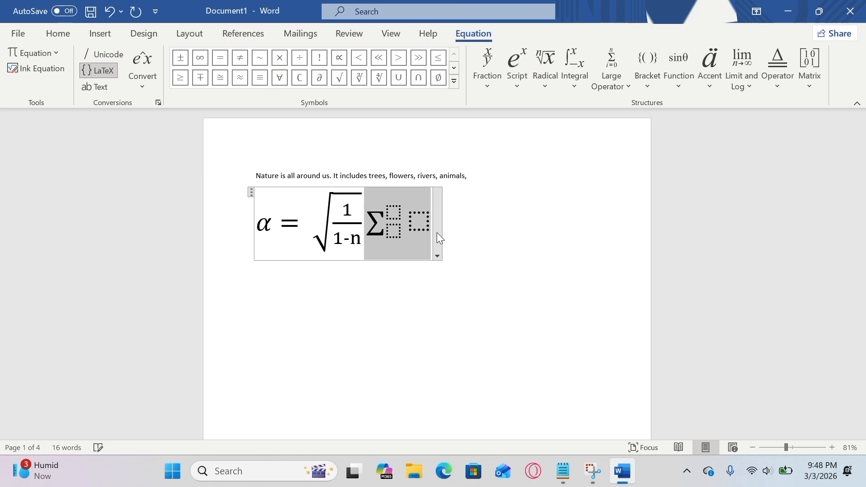
pyautogui.press('BackSpace')
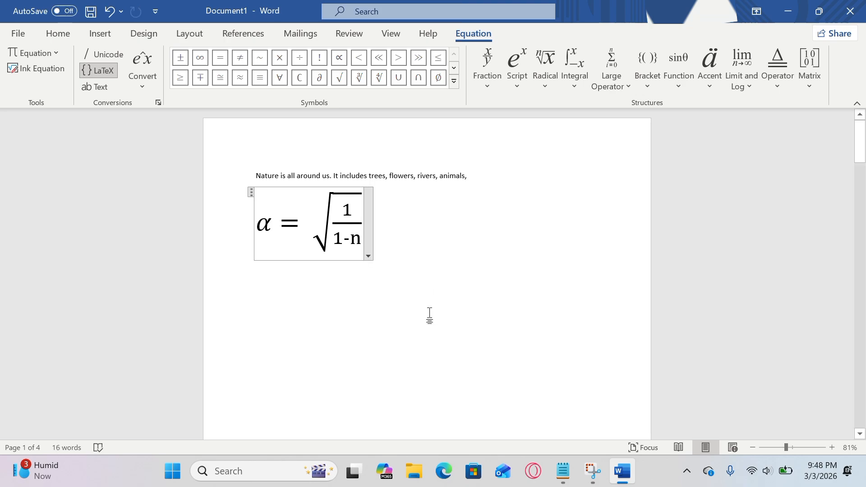
# - Add a summation with limits after the square root, with upper limit 1 and lower limit n=1
pyautogui.doubleClick(360, 225)
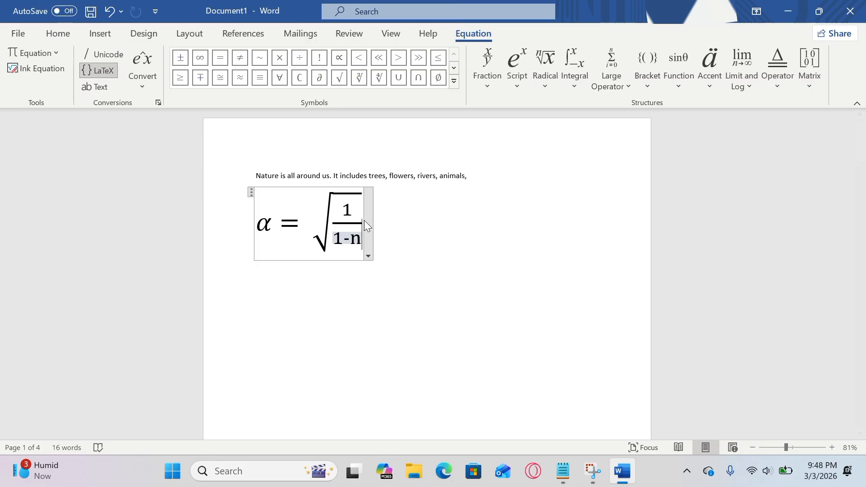
pyautogui.click(364, 221)
pyautogui.click(361, 222)
pyautogui.click(363, 221)
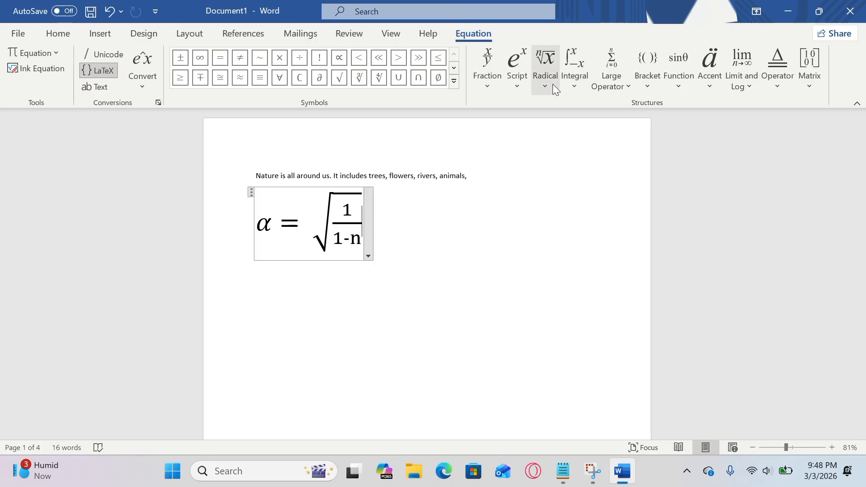
pyautogui.click(619, 91)
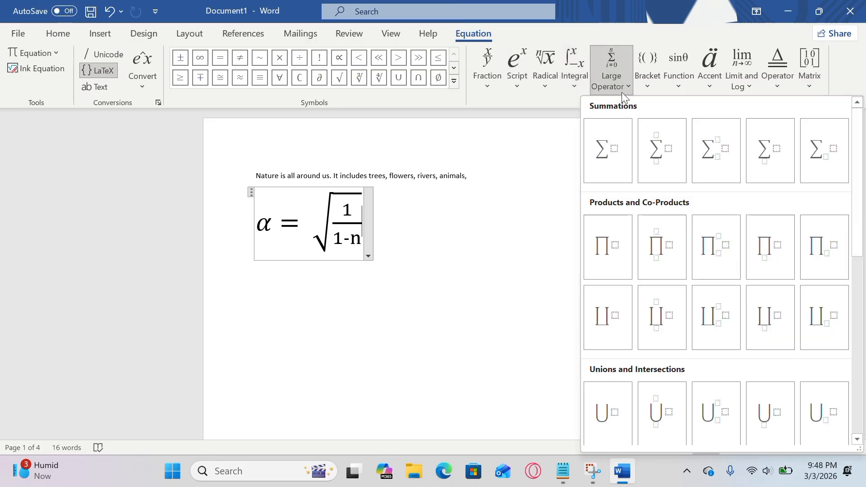
pyautogui.click(664, 153)
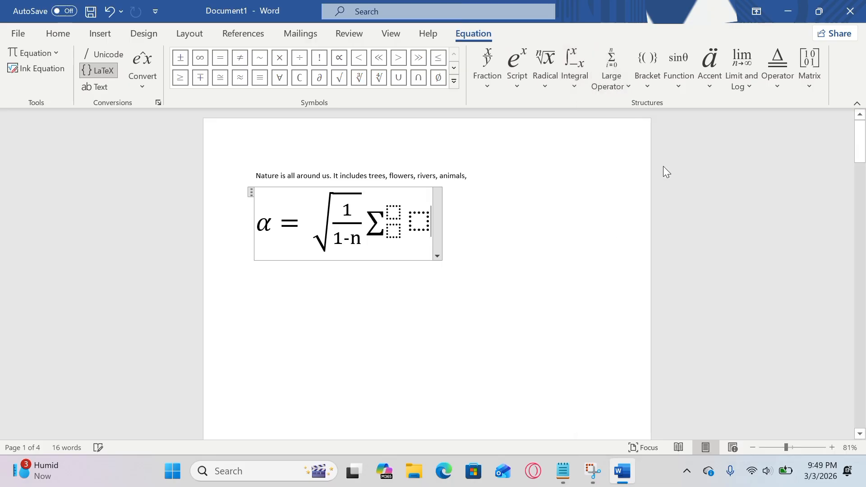
pyautogui.click(395, 213)
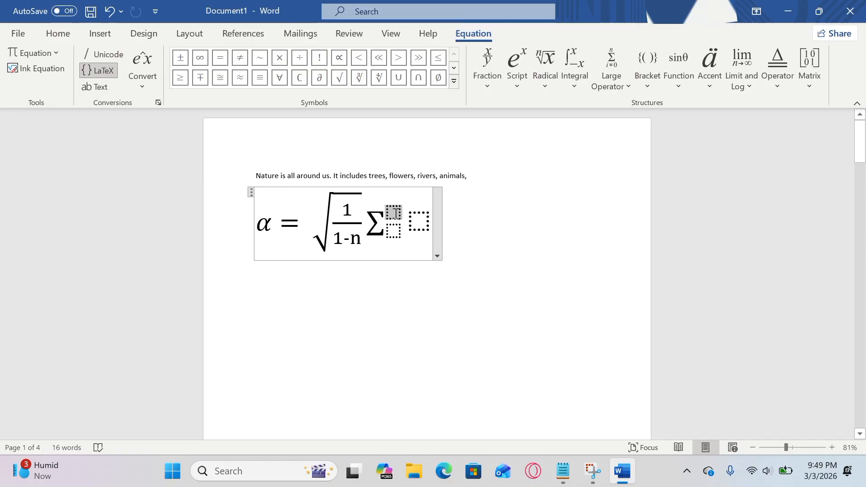
pyautogui.write('1')
pyautogui.click(394, 232)
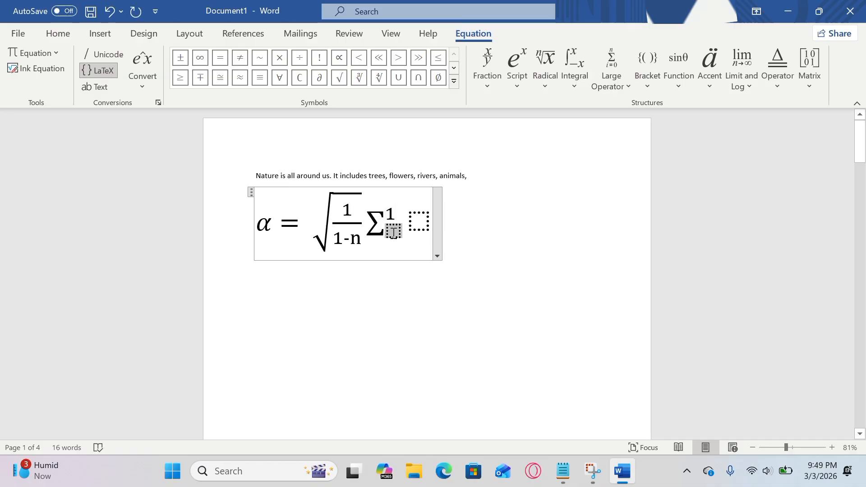
pyautogui.write('n=1')
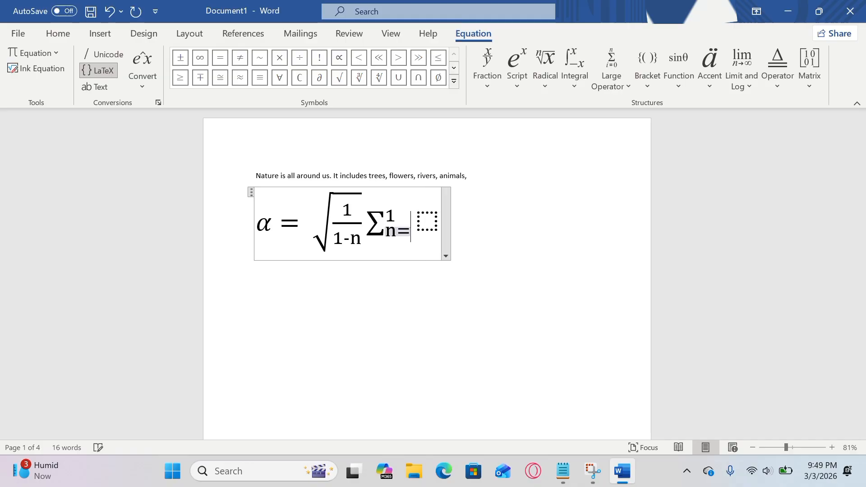
# - Insert a pair of round brackets into the summation's empty operand placeholder
pyautogui.click(441, 222)
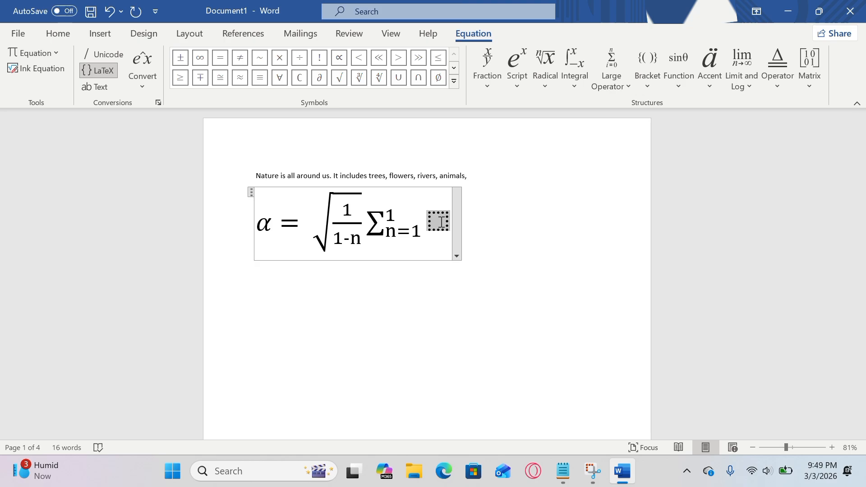
pyautogui.click(646, 84)
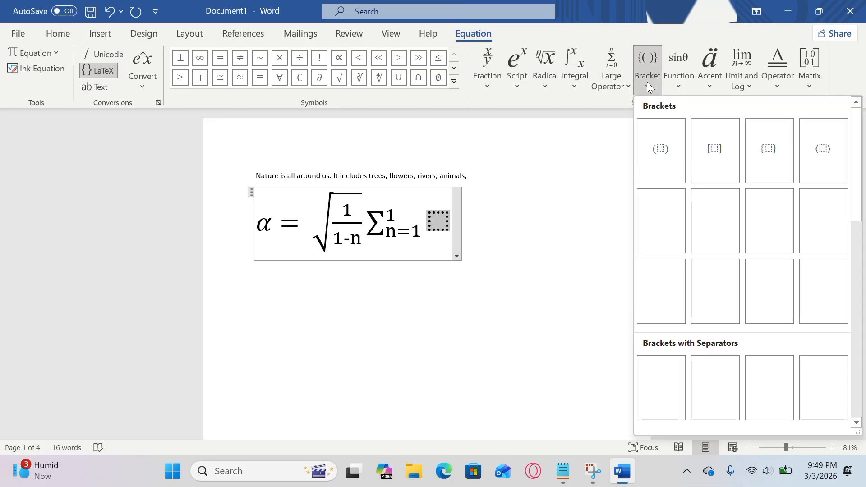
pyautogui.click(667, 168)
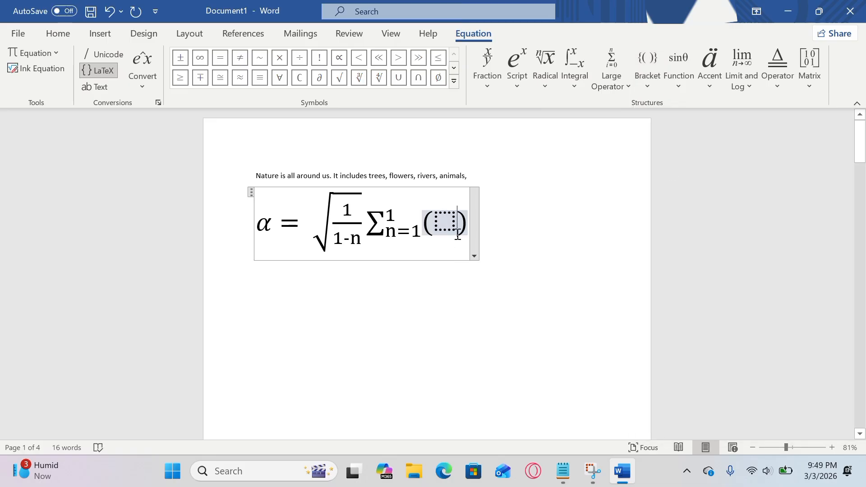